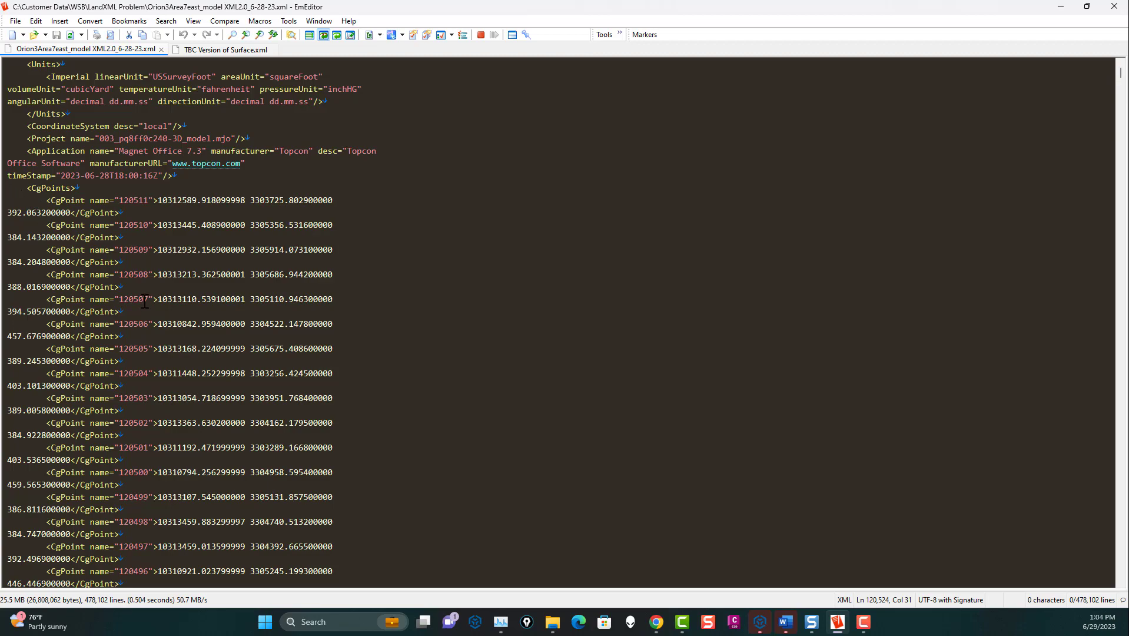
# Examine the point coordinates and triangle faces throughout the Orion3Area7east_model XML2.0_6-28-23.xml file, ending at its header
pyautogui.moveTo(1121, 77); pyautogui.dragTo(1119, 274)
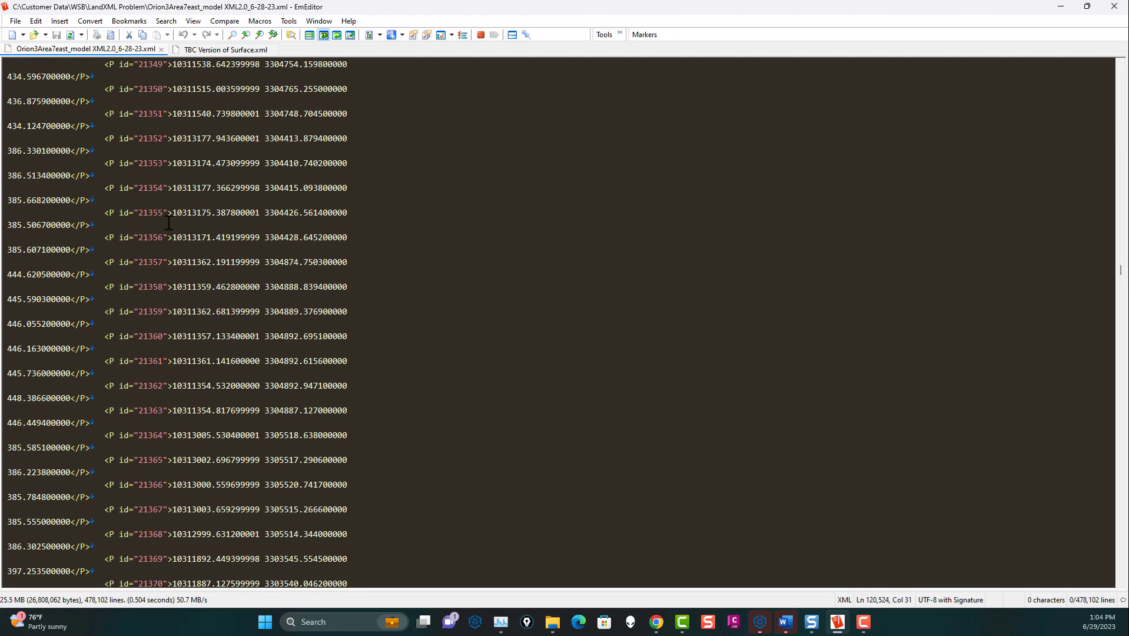
pyautogui.scroll(20, 141, 221)
pyautogui.scroll(5, 140, 220)
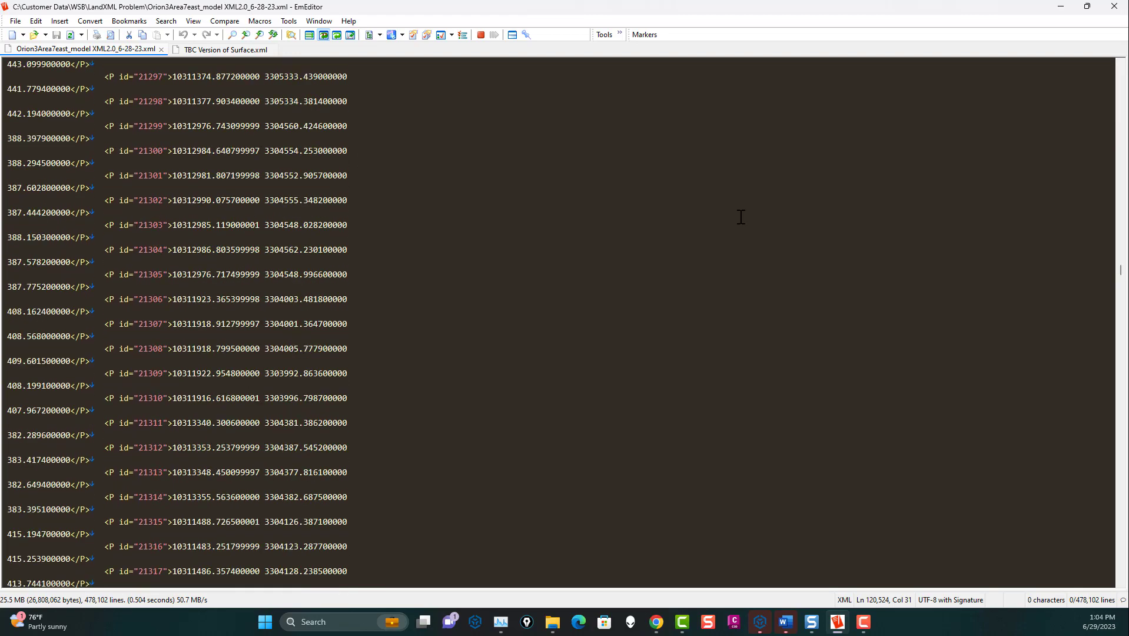
pyautogui.scroll(8, 145, 220)
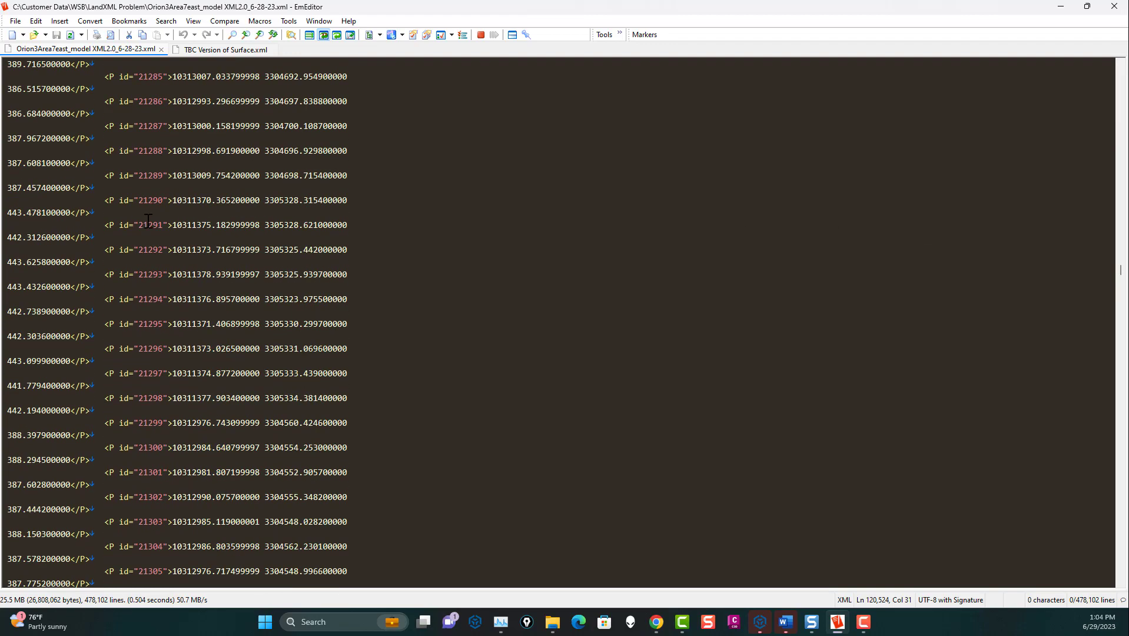
pyautogui.moveTo(1120, 272); pyautogui.dragTo(1111, 451)
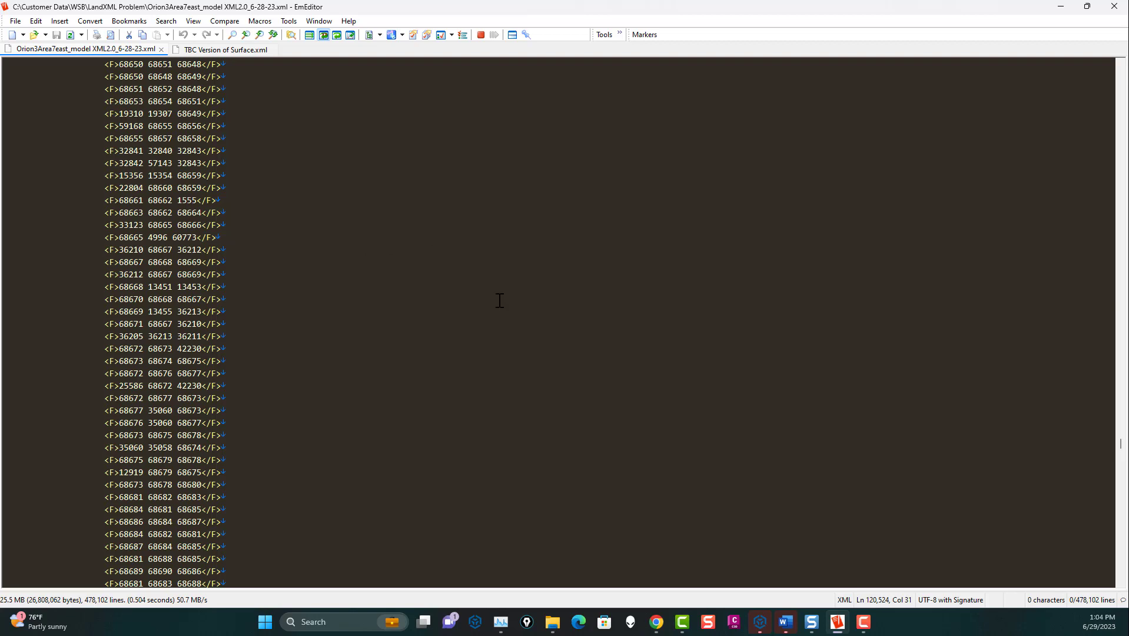
pyautogui.scroll(-4, 334, 283)
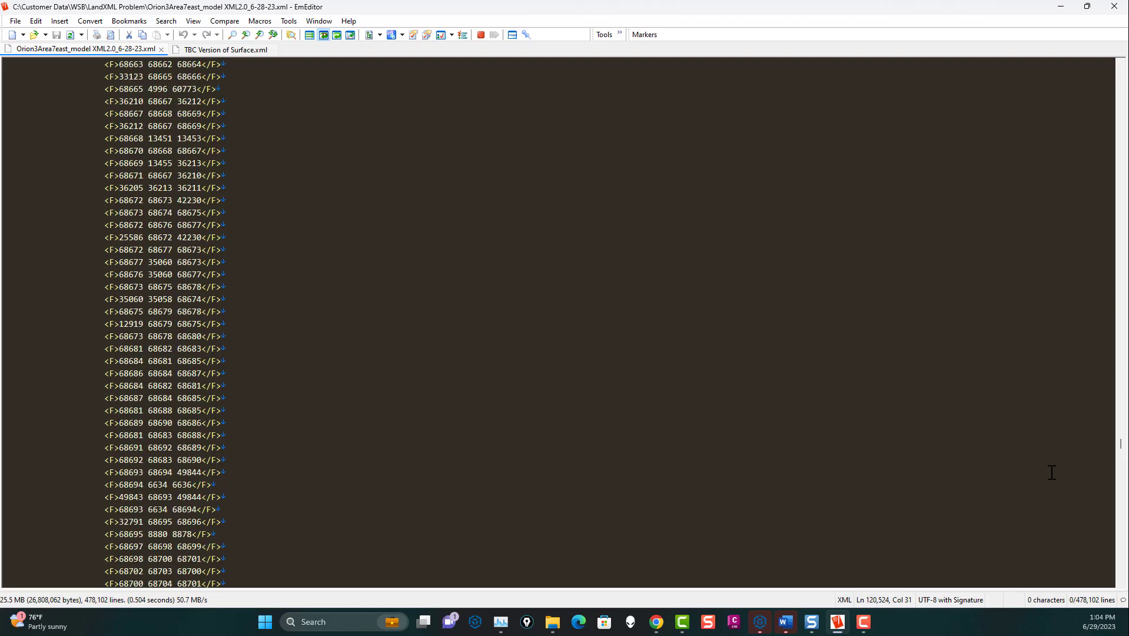
pyautogui.moveTo(1123, 449); pyautogui.dragTo(1109, 404)
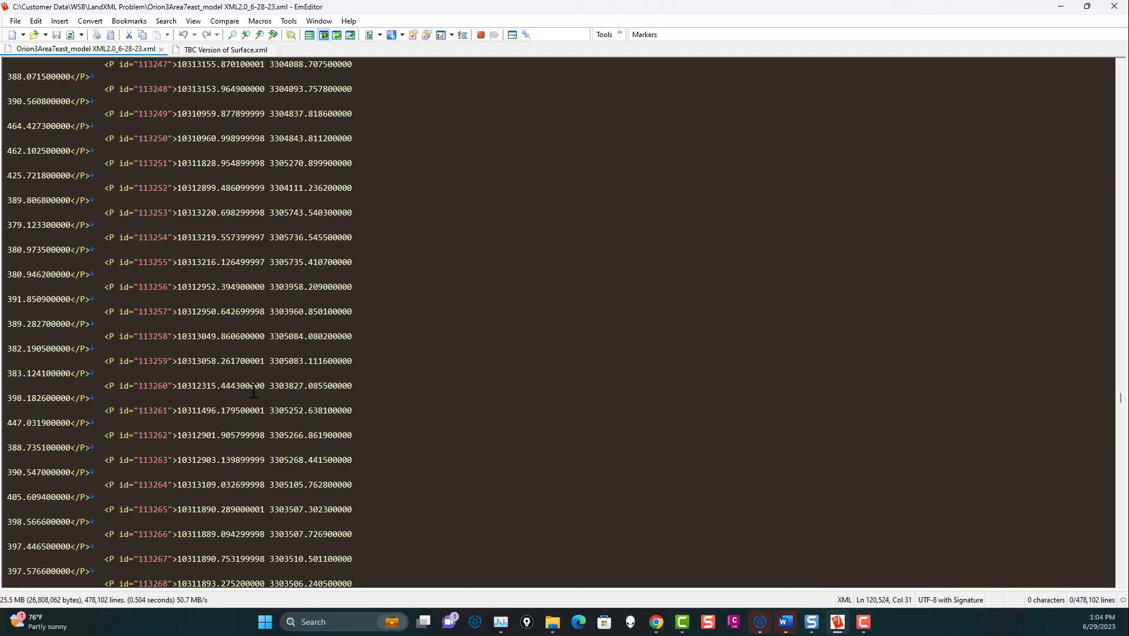
pyautogui.scroll(20, 253, 392)
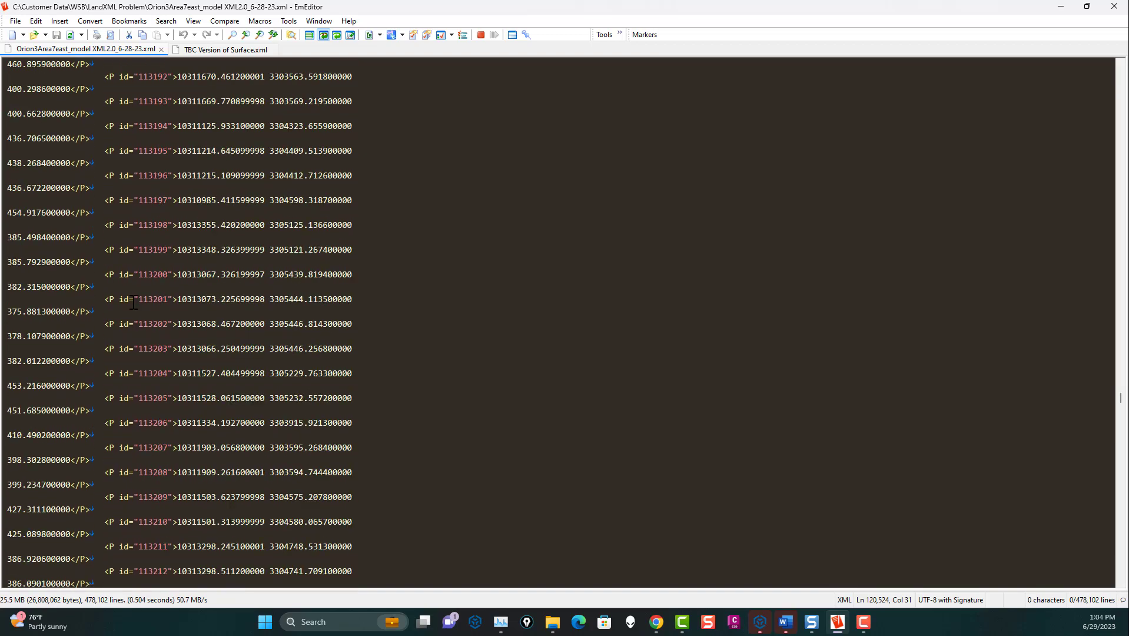
pyautogui.scroll(20, 133, 302)
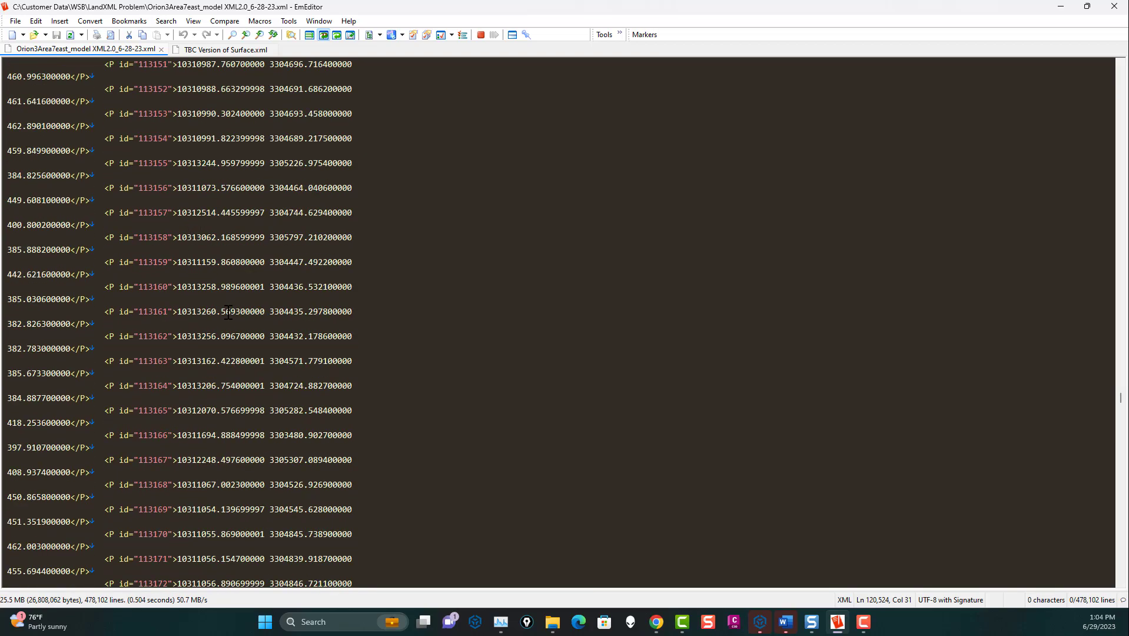
pyautogui.scroll(20, 229, 312)
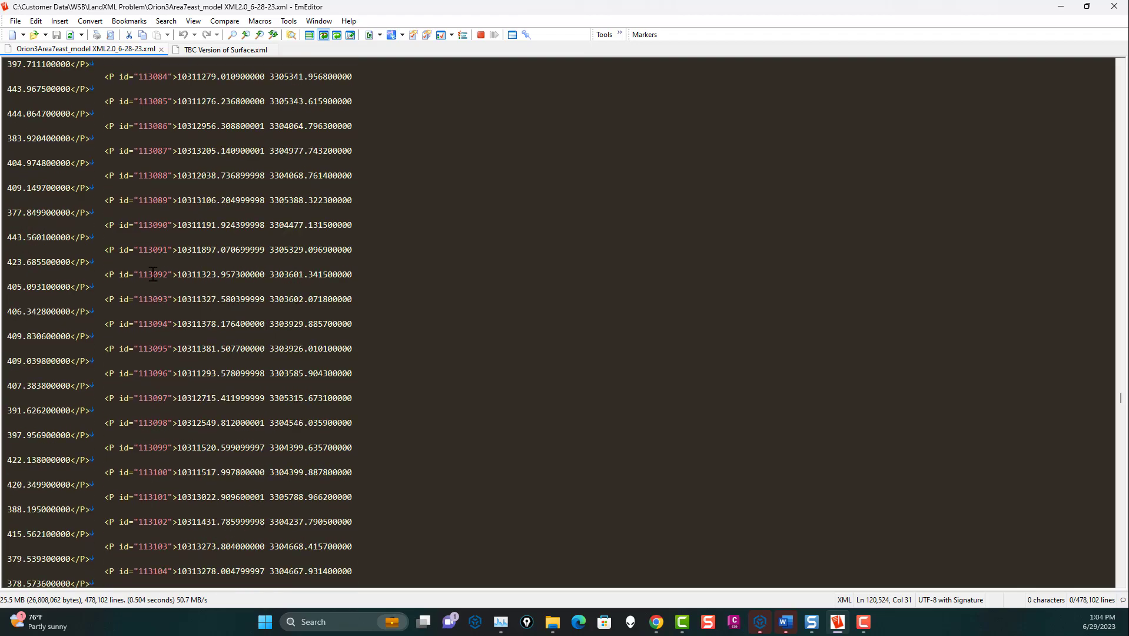
pyautogui.moveTo(1120, 399); pyautogui.dragTo(1113, 66)
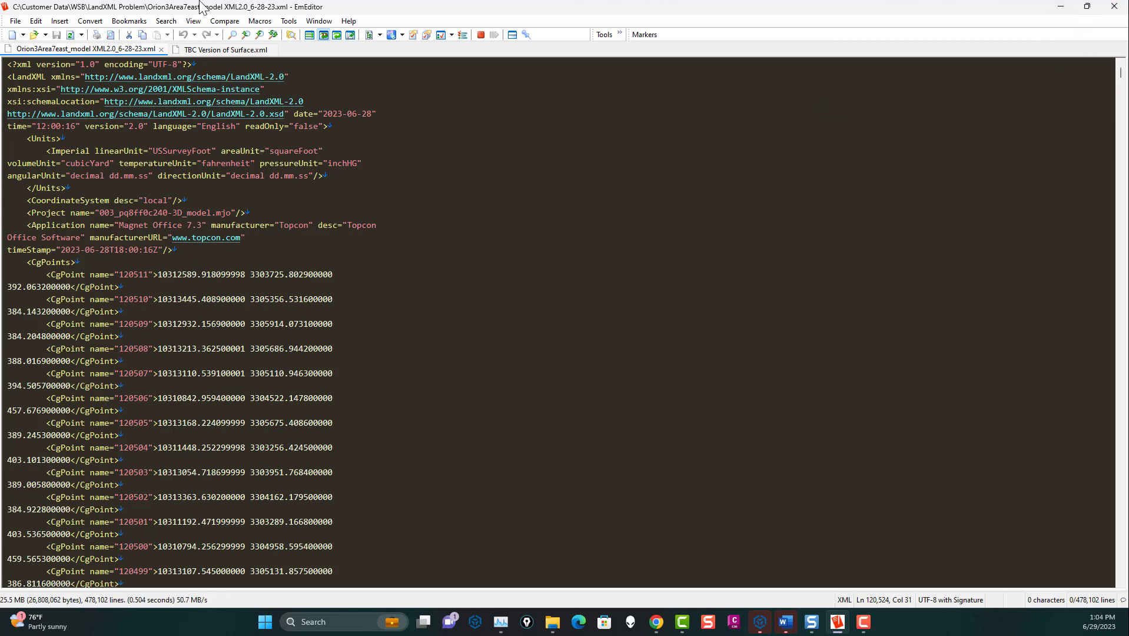
# Examine the header, coordinate system and surface point list in TBC Version of Surface.xml
pyautogui.click(213, 48)
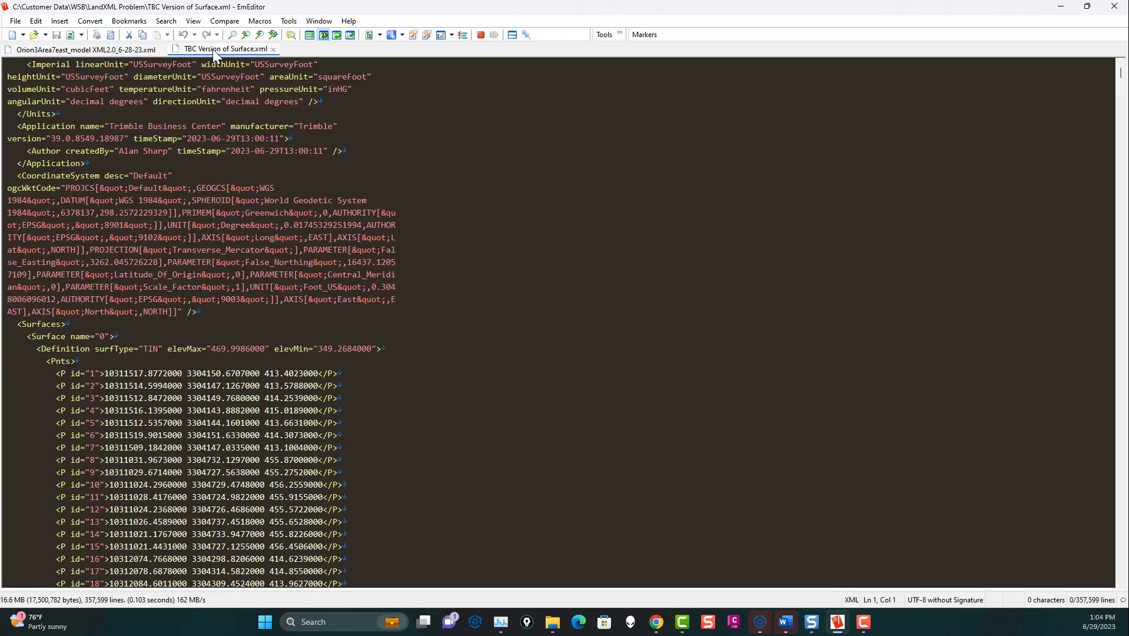
pyautogui.click(494, 264)
pyautogui.scroll(-3, 353, 364)
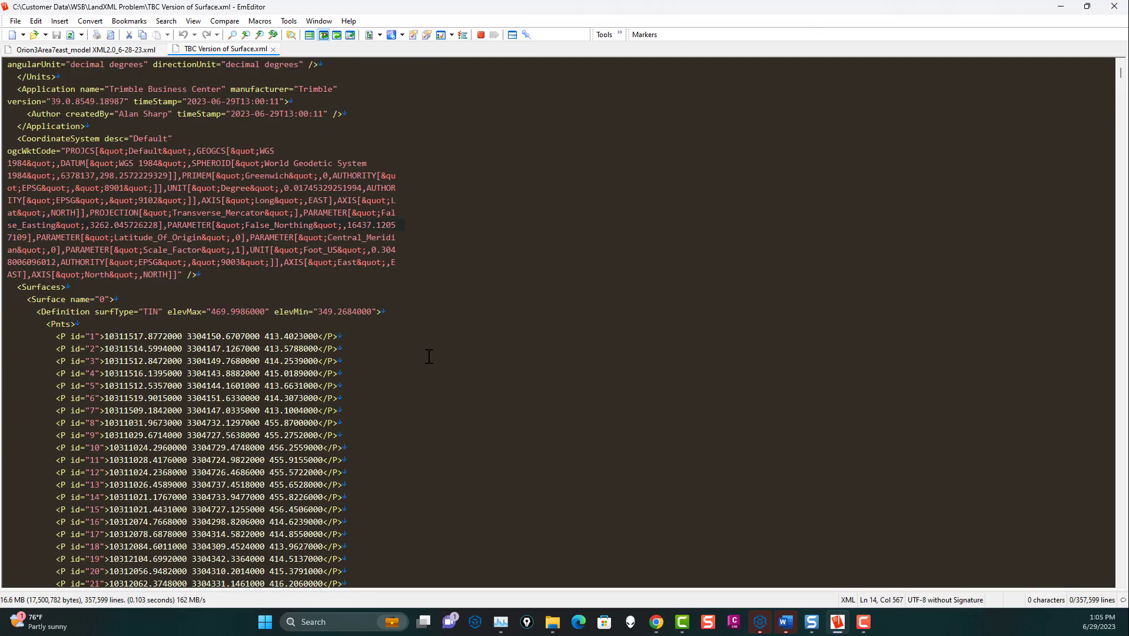
pyautogui.scroll(-14, 84, 389)
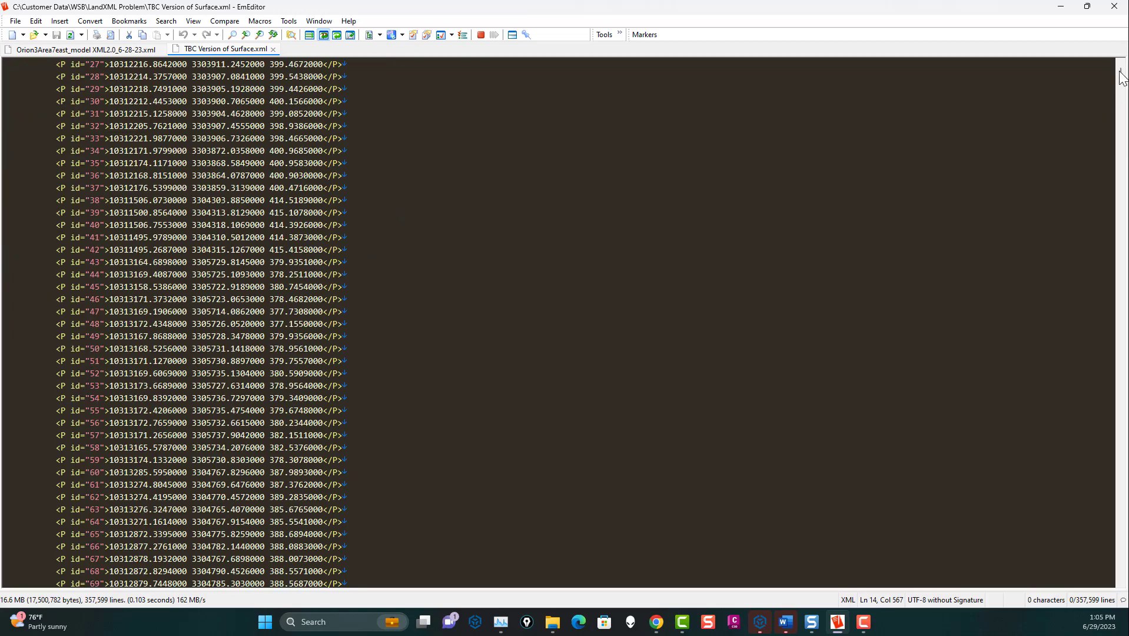
pyautogui.scroll(15, 1121, 76)
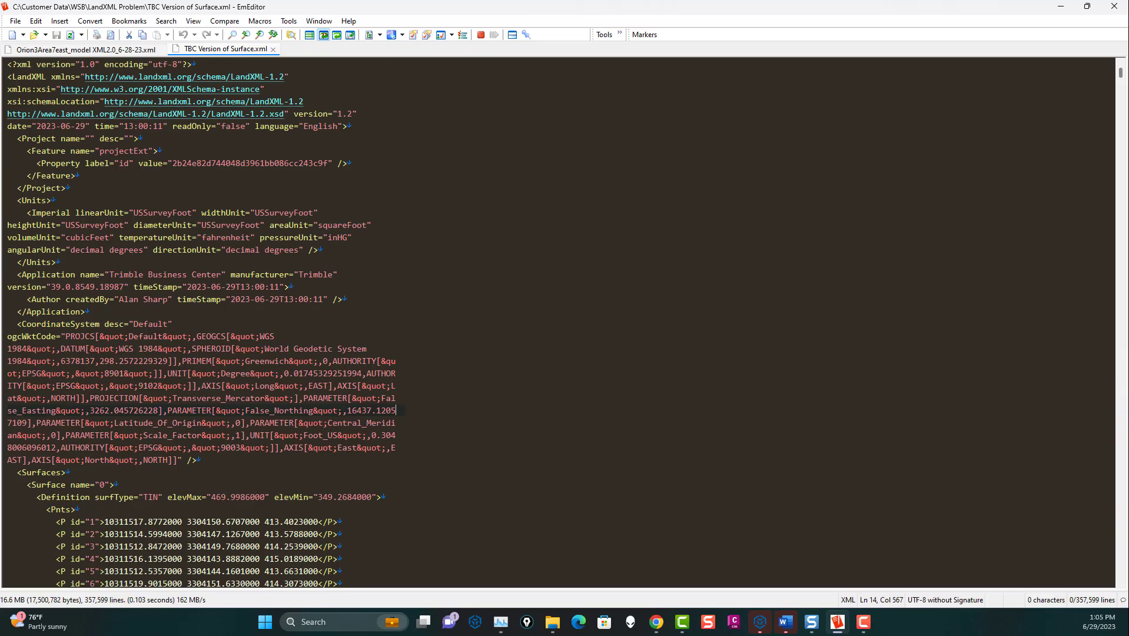
# Switch to Trimble Business Center and import TBC Version of Surface.xml from the LandXML Problem folder into the plan view
pyautogui.moveTo(1118, 630); pyautogui.dragTo(1109, 53)
pyautogui.click(1061, 8)
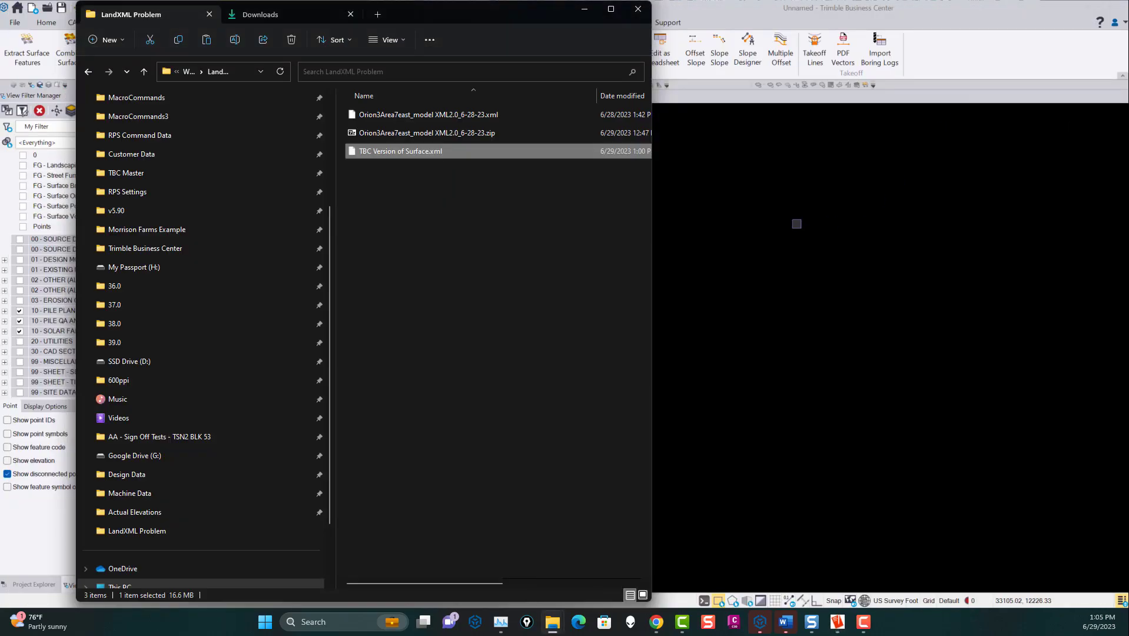
pyautogui.moveTo(421, 154); pyautogui.dragTo(875, 281)
pyautogui.click(585, 9)
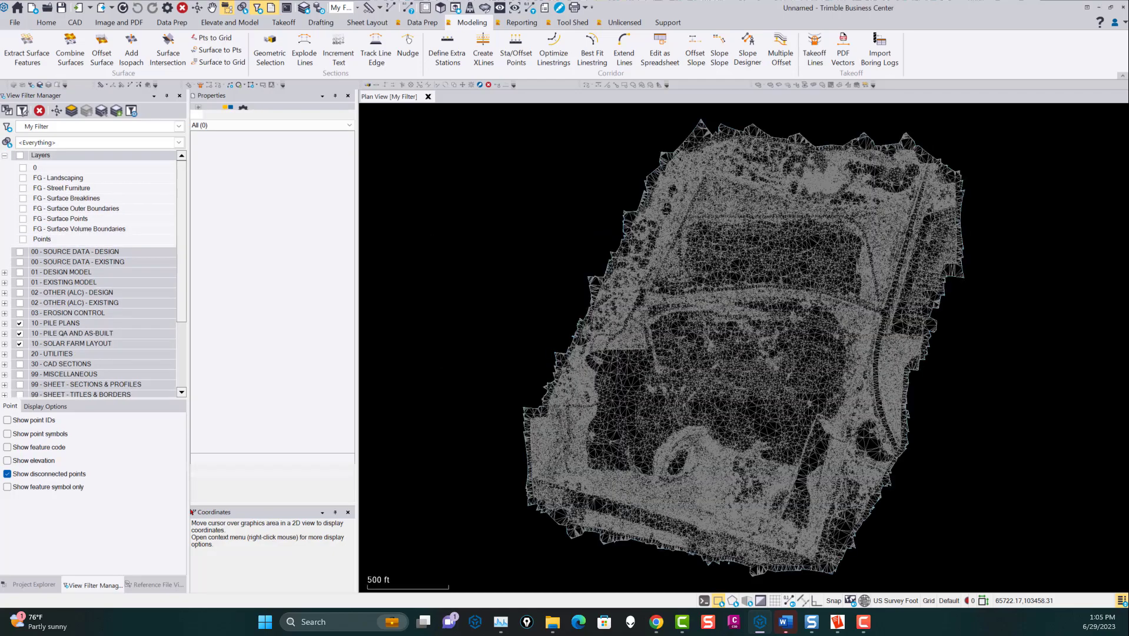
# Inspect the imported surface's triangulation up close and as a whole, selecting the surface to view its properties
pyautogui.scroll(3, 804, 369)
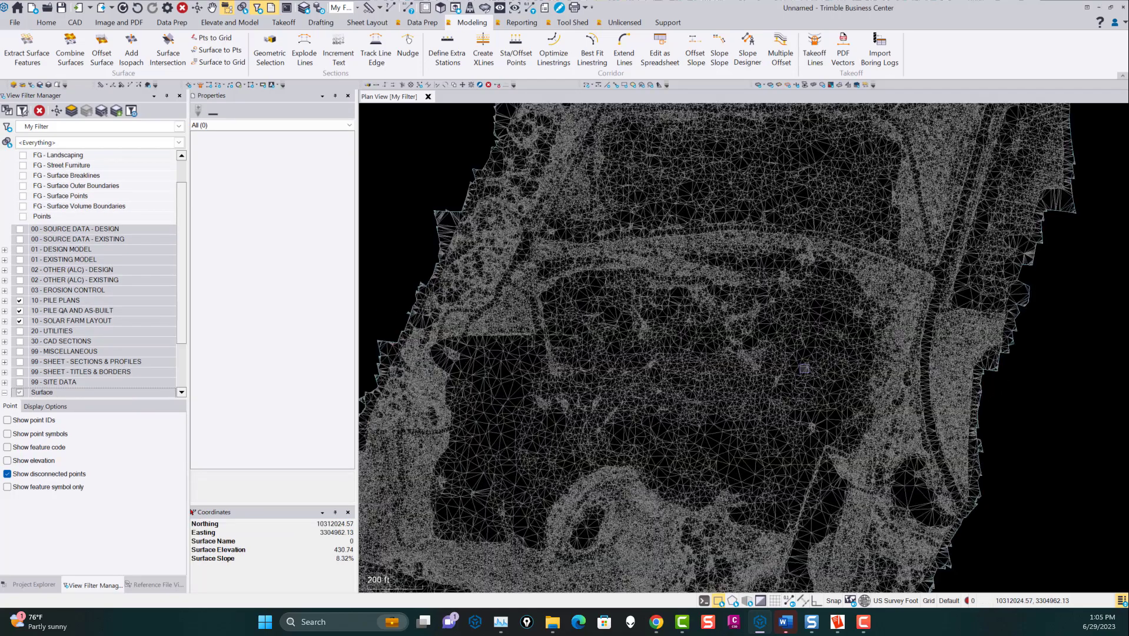
pyautogui.scroll(2, 804, 368)
pyautogui.scroll(-5, 794, 272)
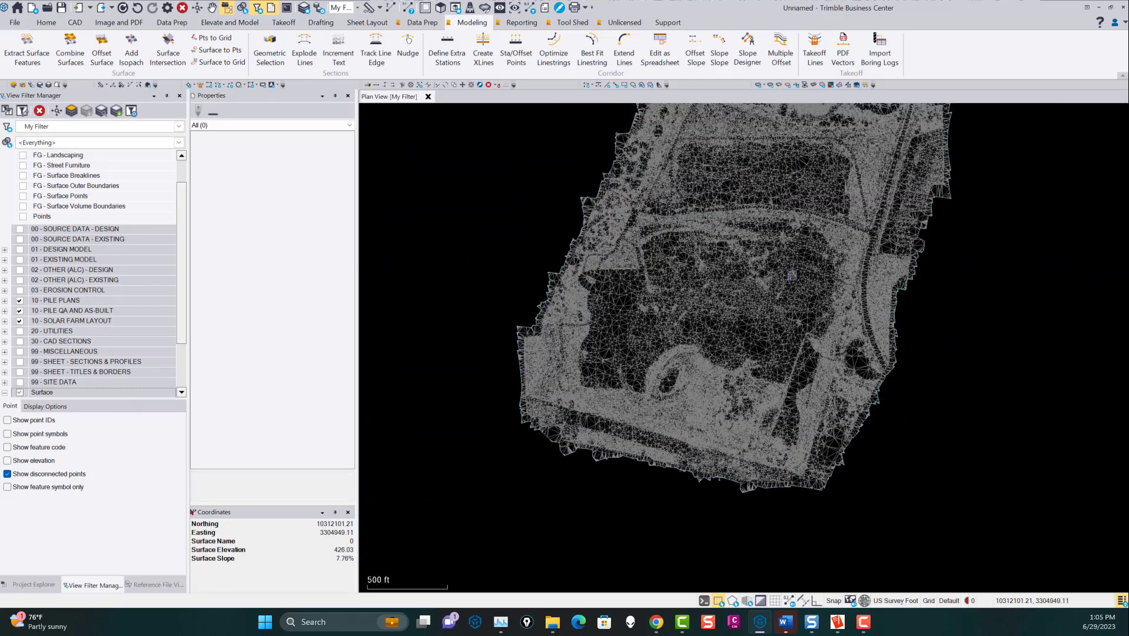
pyautogui.scroll(-3, 791, 275)
pyautogui.moveTo(789, 282); pyautogui.dragTo(789, 320, button='middle')
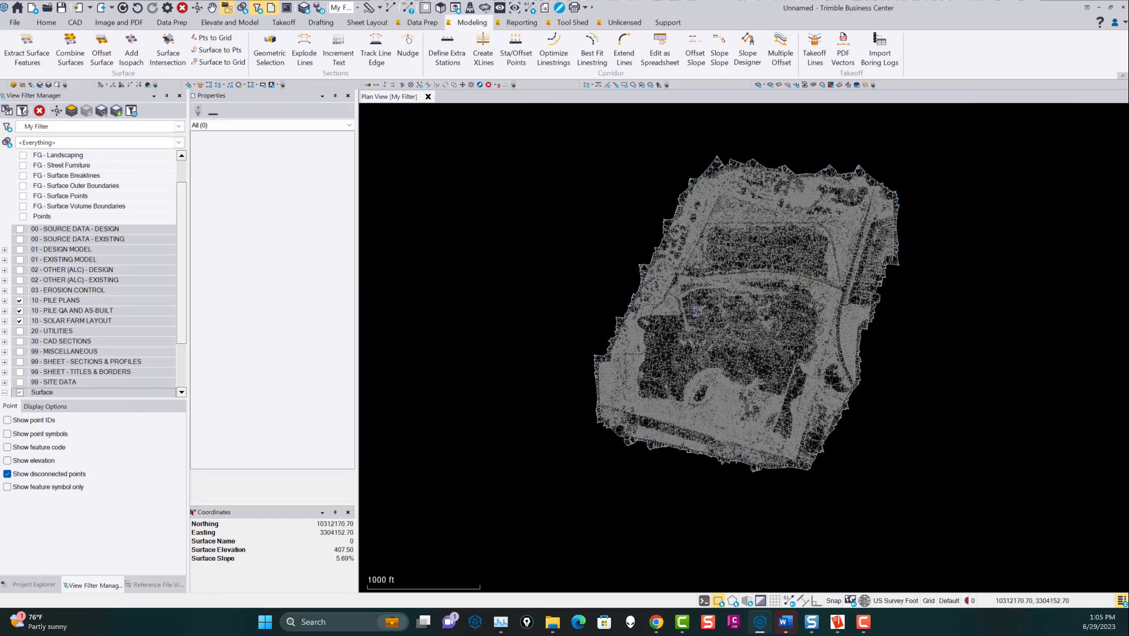
pyautogui.scroll(12, 681, 306)
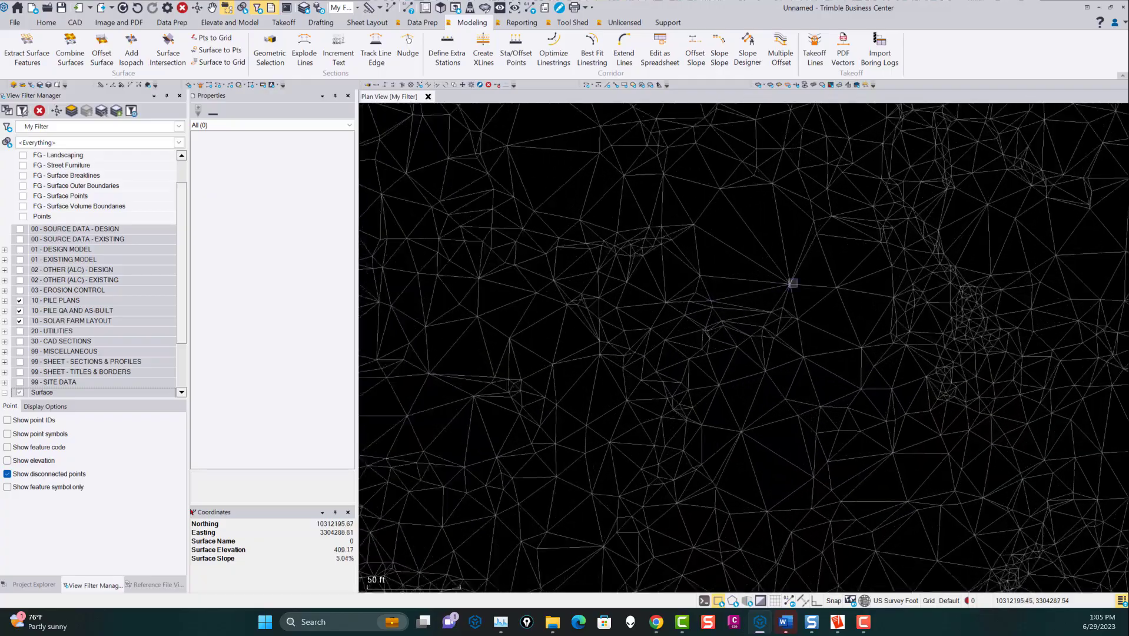
pyautogui.click(791, 282)
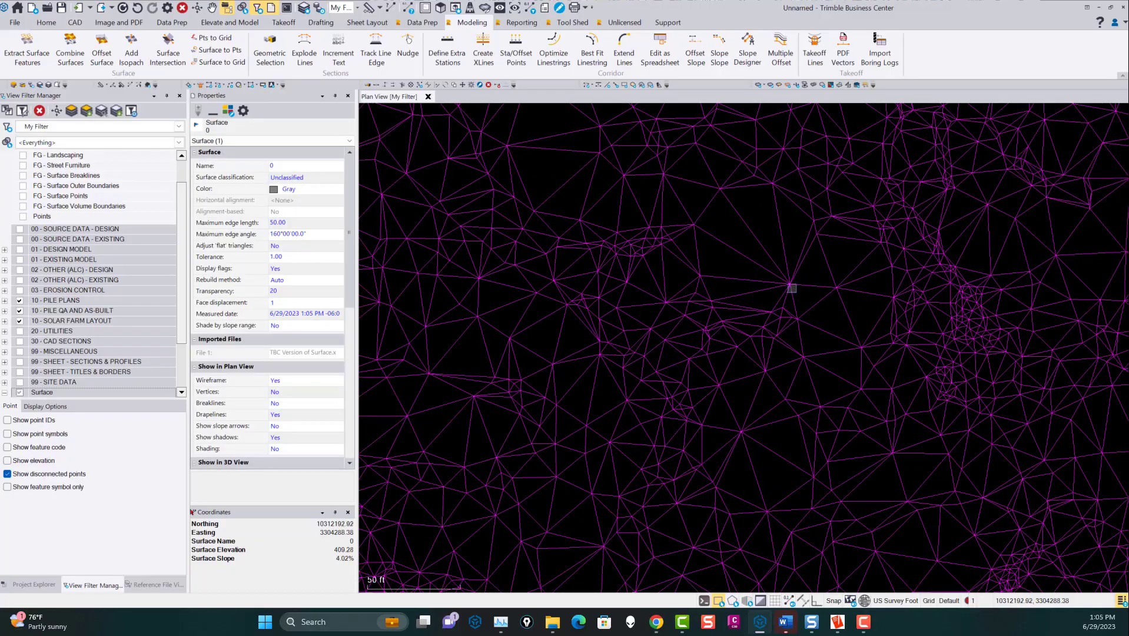
pyautogui.scroll(-1, 786, 297)
pyautogui.scroll(-11, 785, 301)
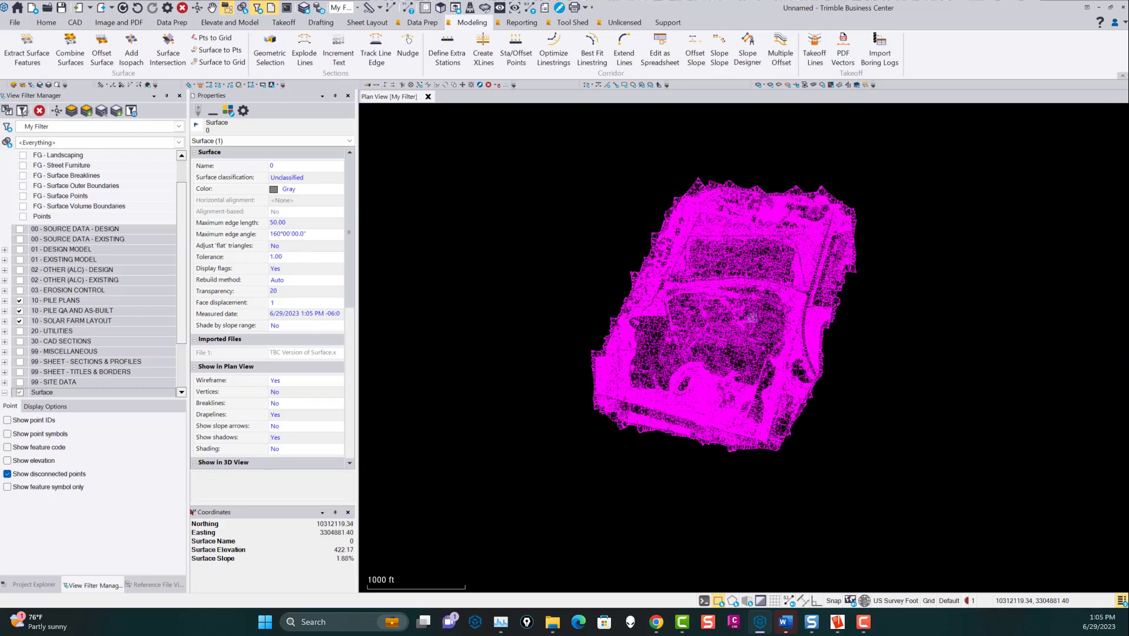
pyautogui.moveTo(753, 317); pyautogui.dragTo(732, 352, button='middle')
pyautogui.scroll(1, 735, 352)
pyautogui.scroll(-1, 735, 352)
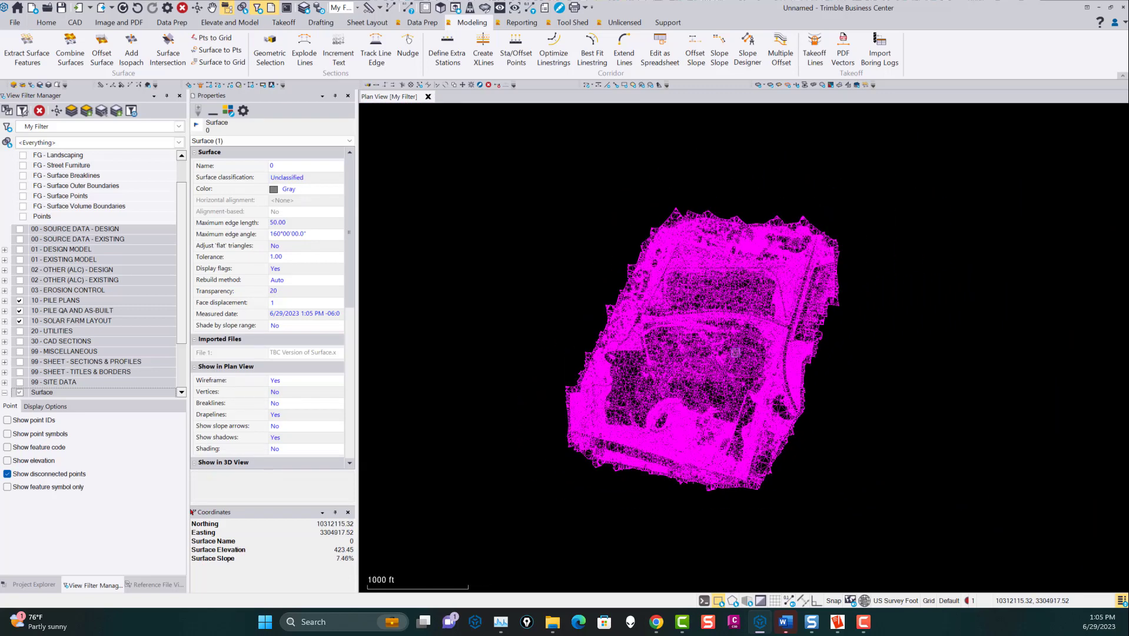
pyautogui.moveTo(751, 315); pyautogui.dragTo(764, 310, button='middle')
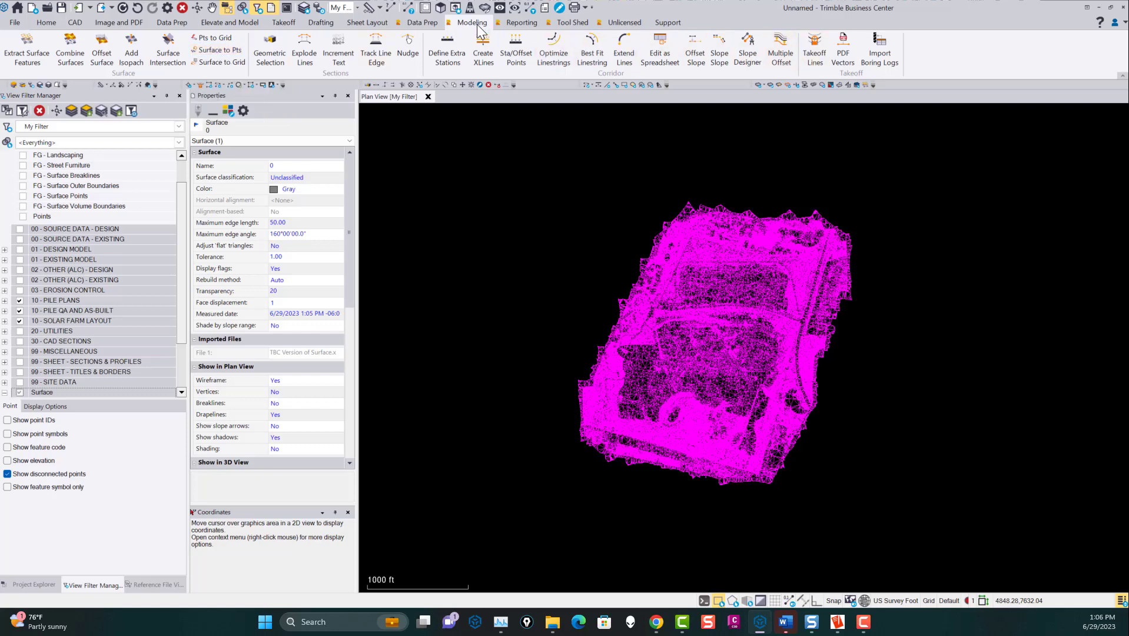
# Start the Surface to Points command for surface 0 and clear the boundary selection
pyautogui.click(216, 50)
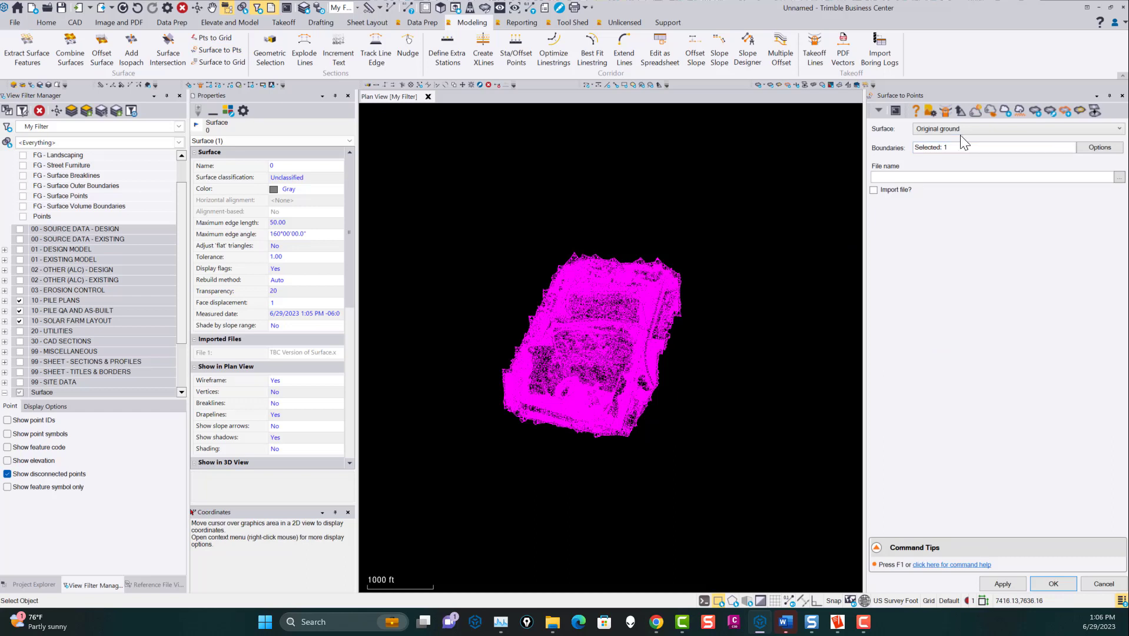
pyautogui.click(968, 128)
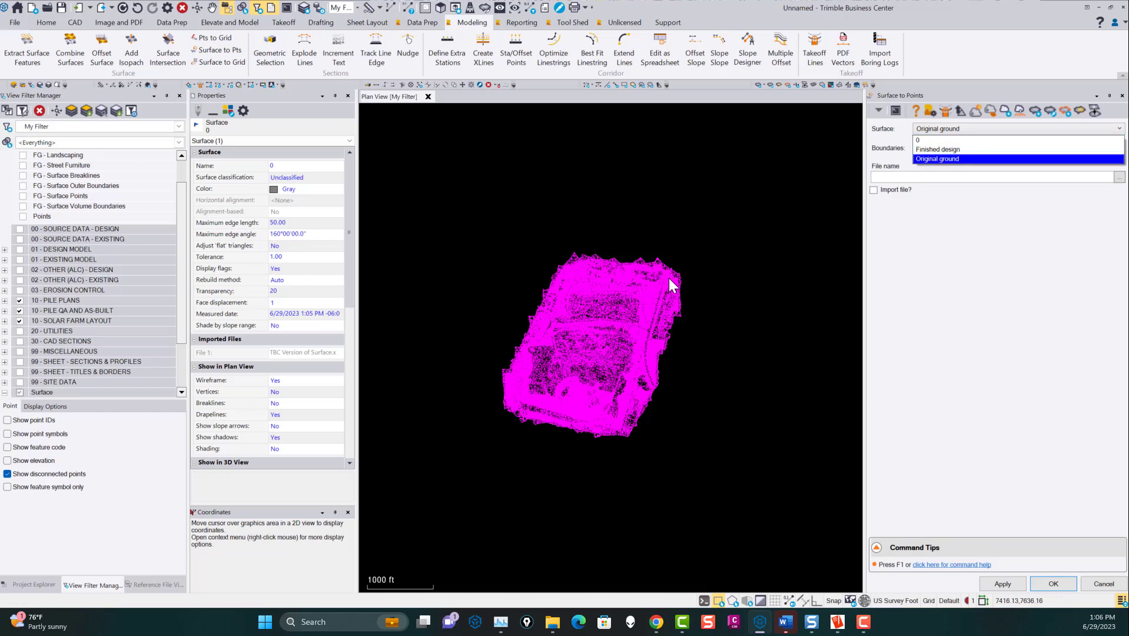
pyautogui.click(919, 141)
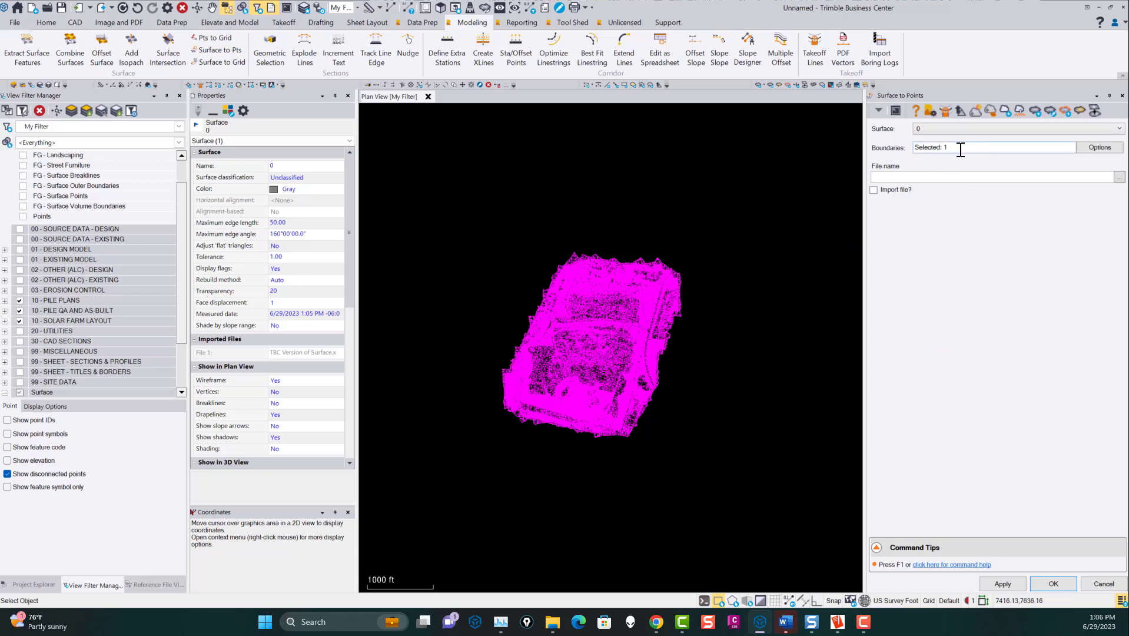
pyautogui.press('Escape')
pyautogui.click(944, 177)
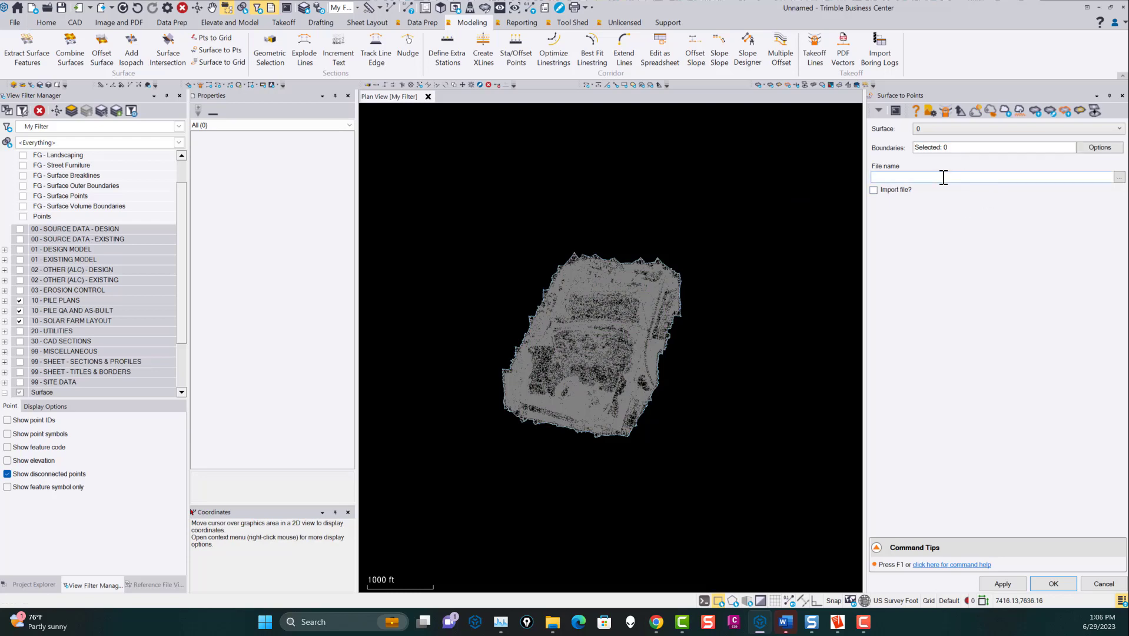
# Set the output file to WSB Surface Point Cloud.xyz in the LandXML Problem folder under WSB
pyautogui.click(1120, 178)
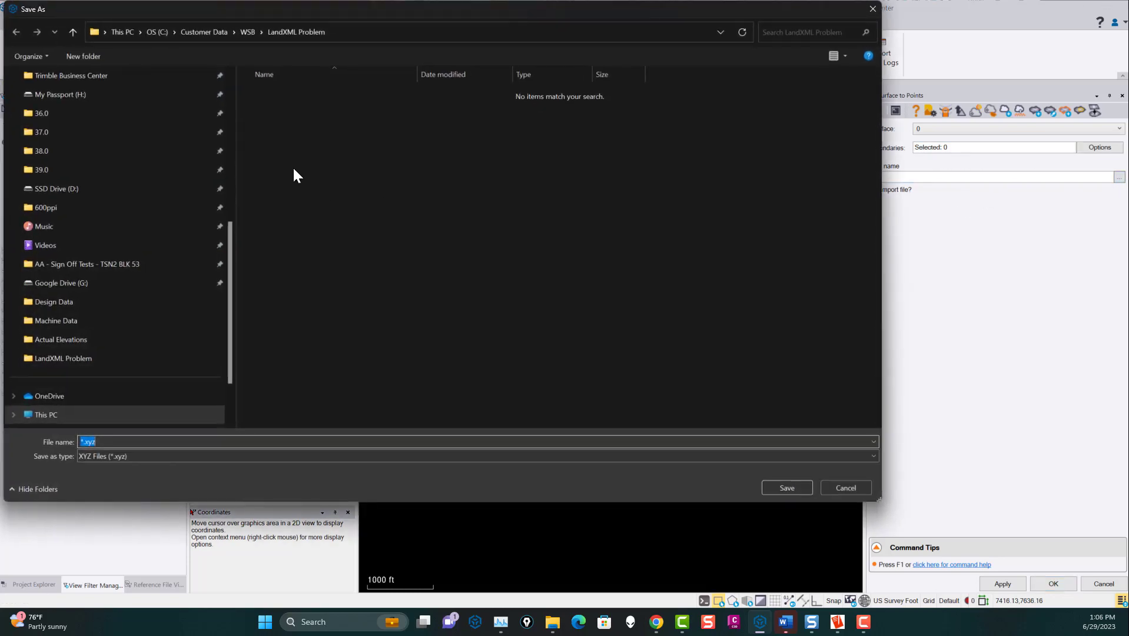
pyautogui.click(248, 32)
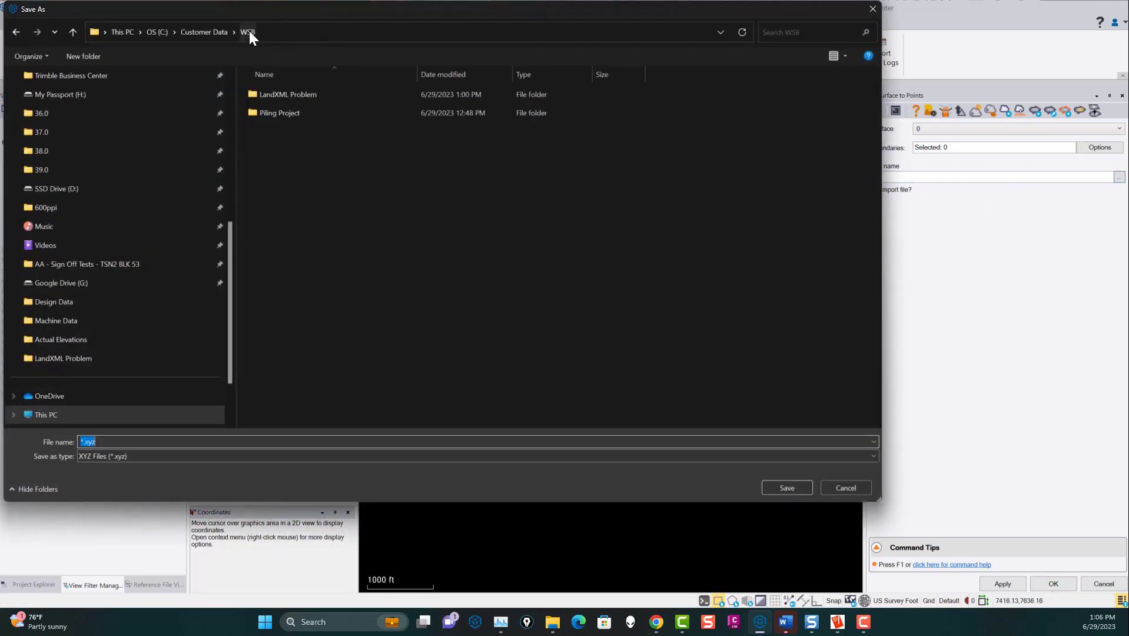
pyautogui.doubleClick(300, 95)
pyautogui.click(213, 442)
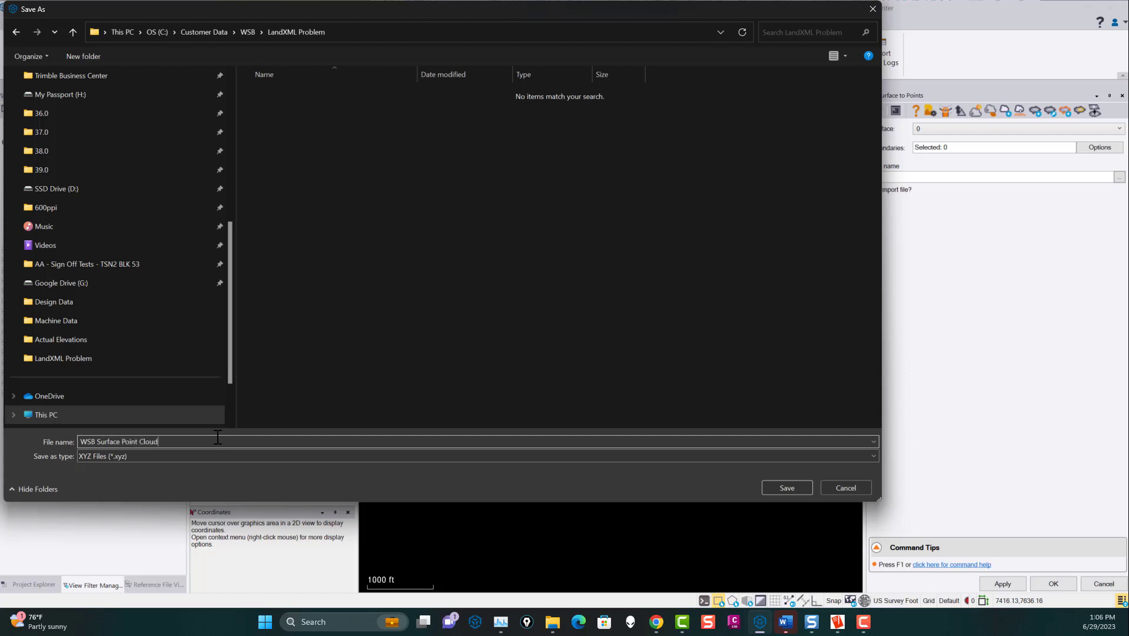
pyautogui.click(787, 487)
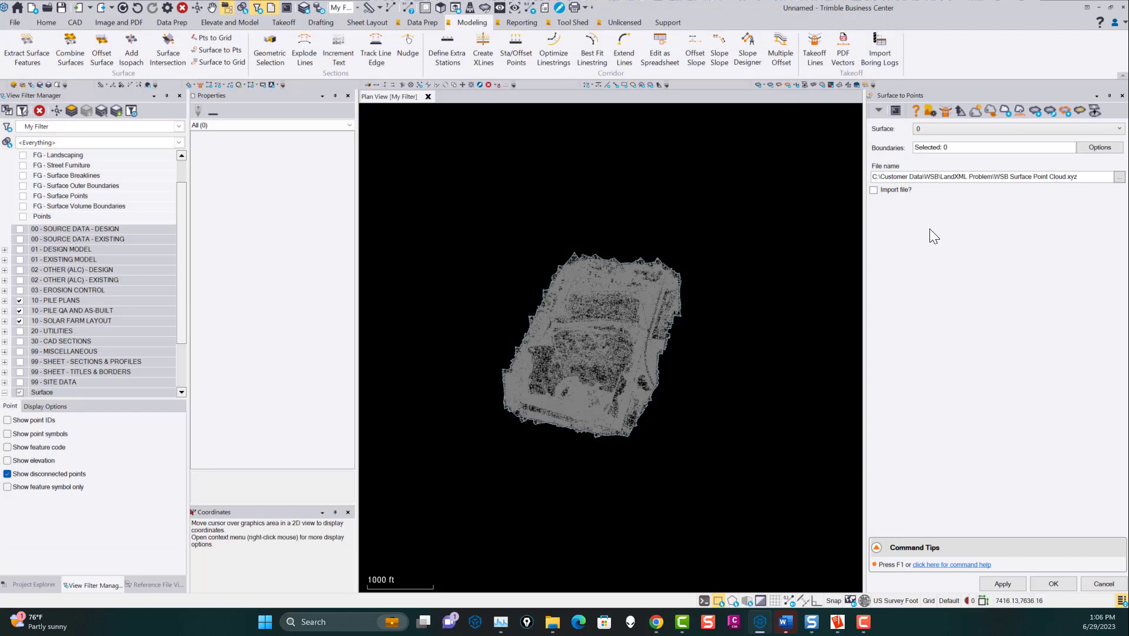
# Export surface 0 to the point cloud file with file import enabled, using US survey foot as the file's unit
pyautogui.click(873, 190)
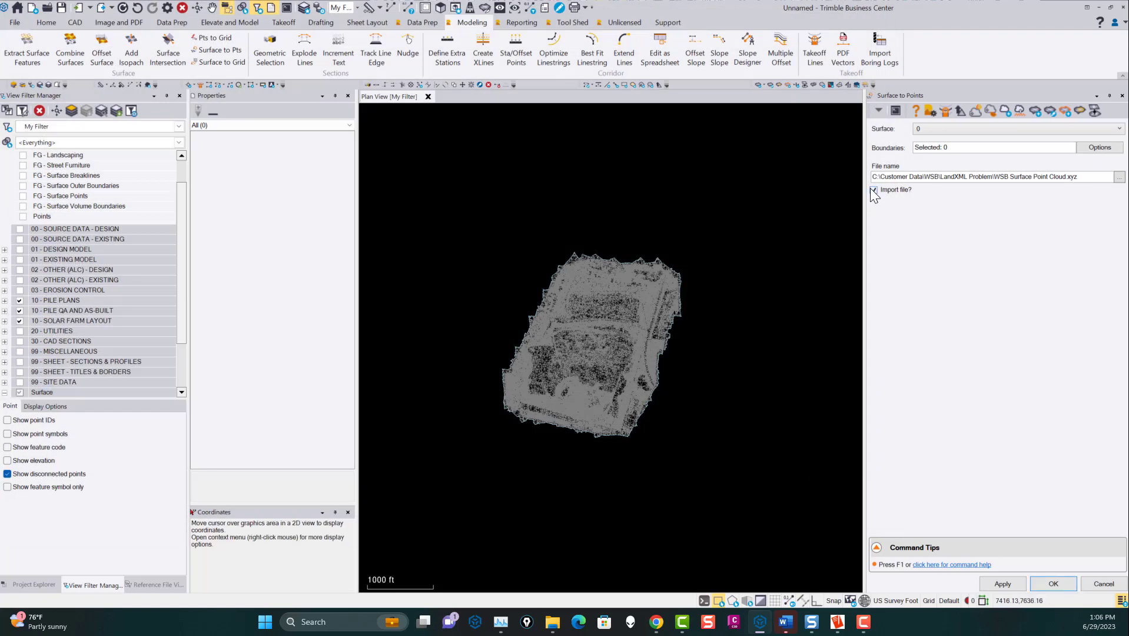
pyautogui.click(1008, 582)
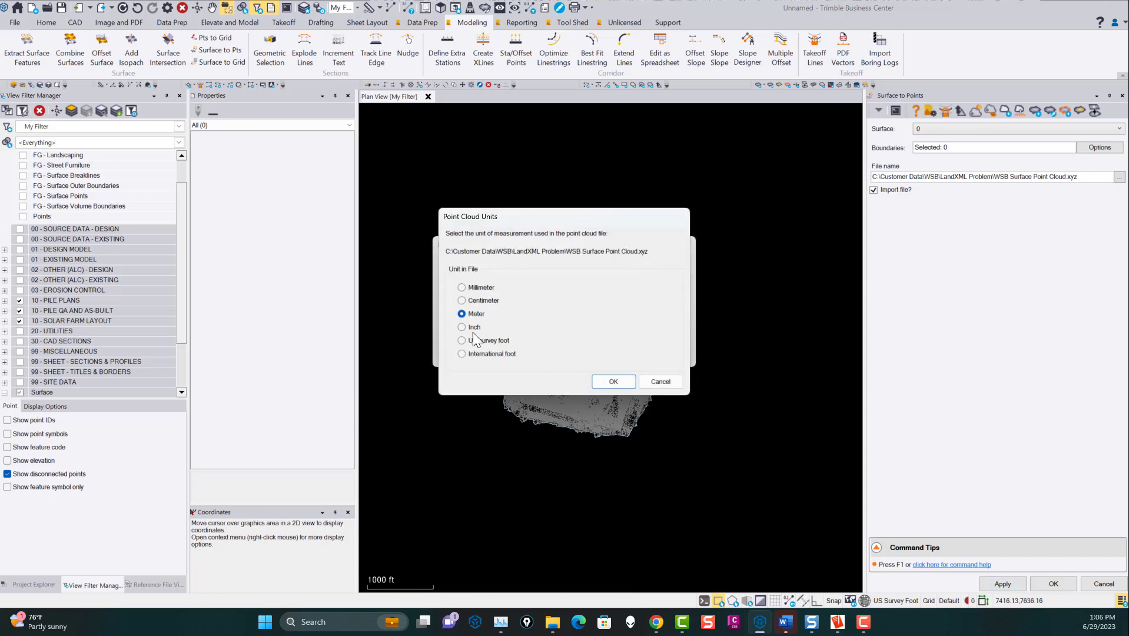
pyautogui.click(473, 340)
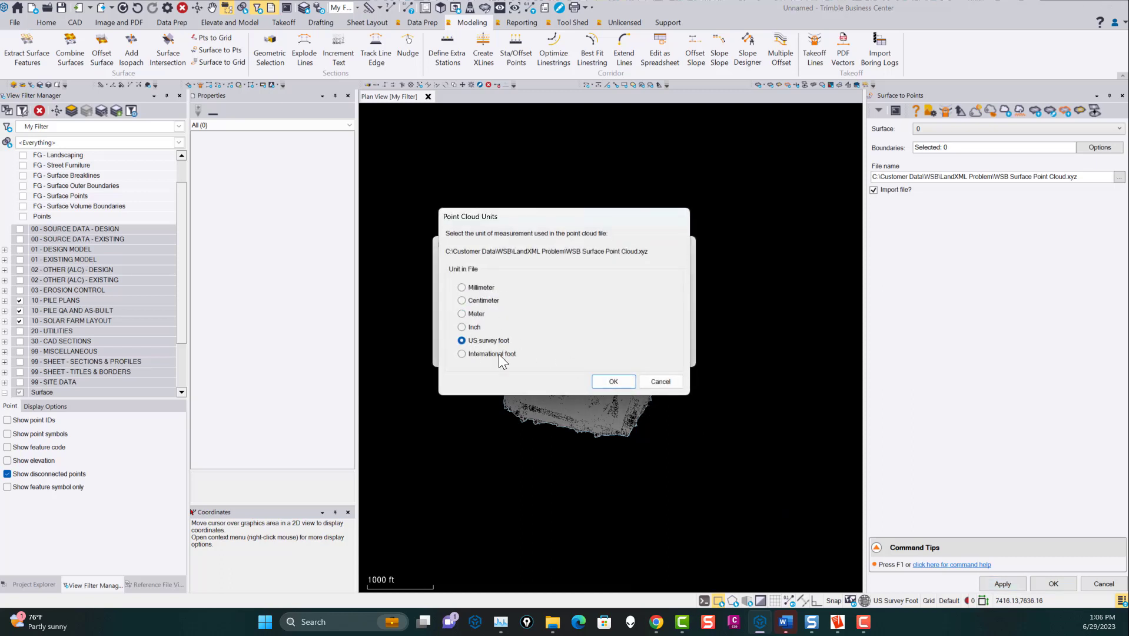
pyautogui.click(613, 381)
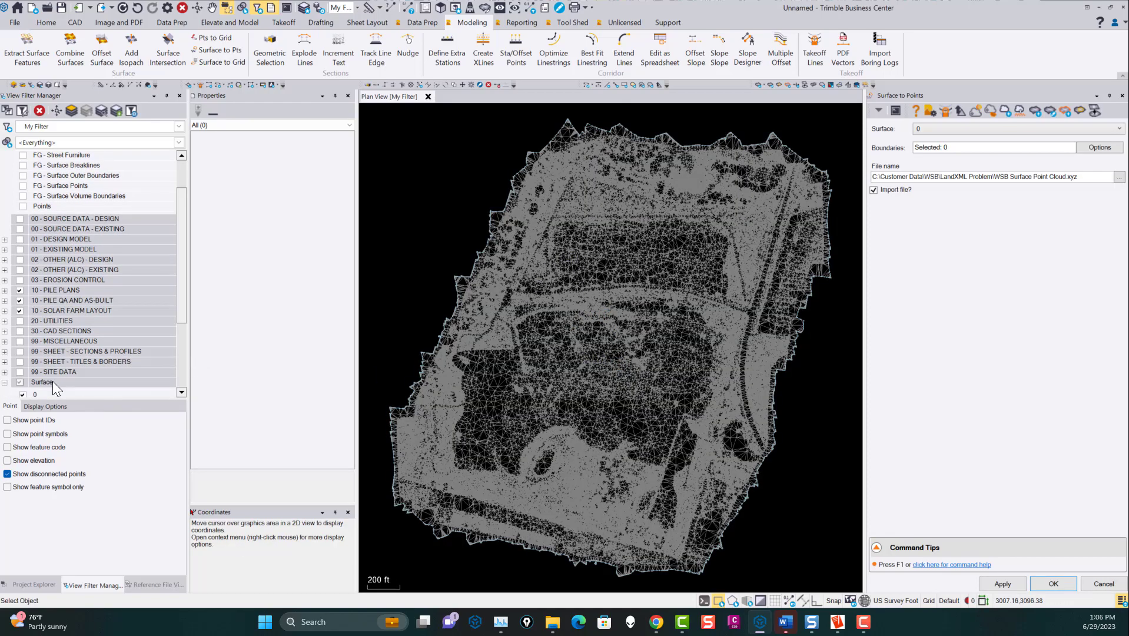
# Hide surface 0 in the view filter and select the imported point cloud to view its region properties
pyautogui.click(23, 330)
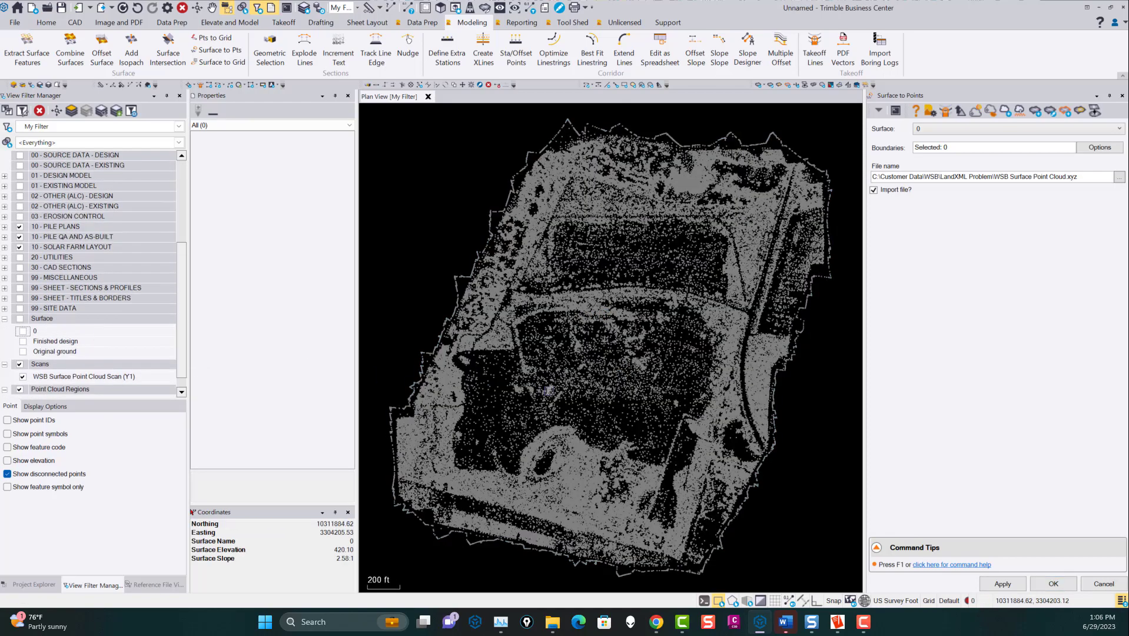
pyautogui.scroll(5, 548, 390)
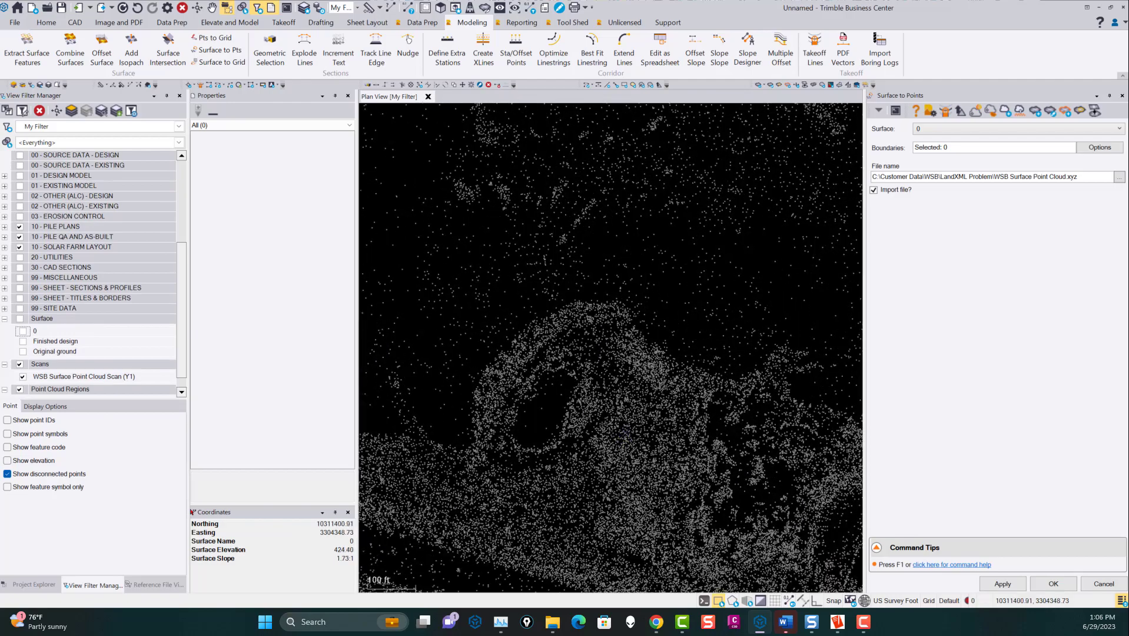
pyautogui.click(719, 450)
pyautogui.scroll(-3, 682, 446)
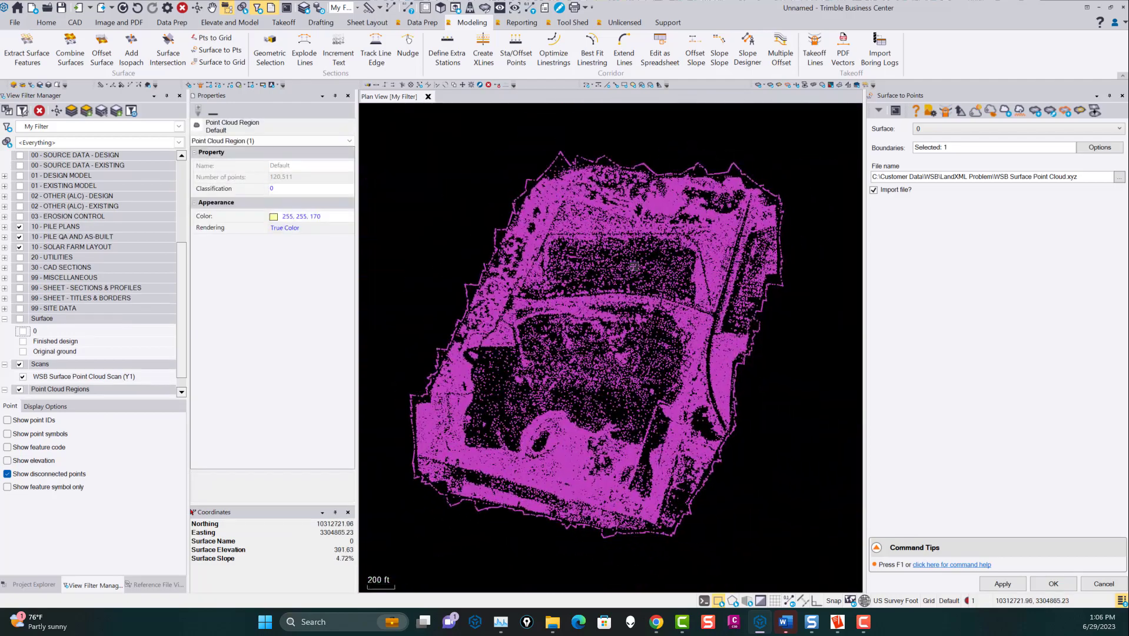
# Examine the point cloud's density and coverage in the plan view, both up close and as a whole
pyautogui.scroll(5, 633, 267)
pyautogui.scroll(-4, 628, 335)
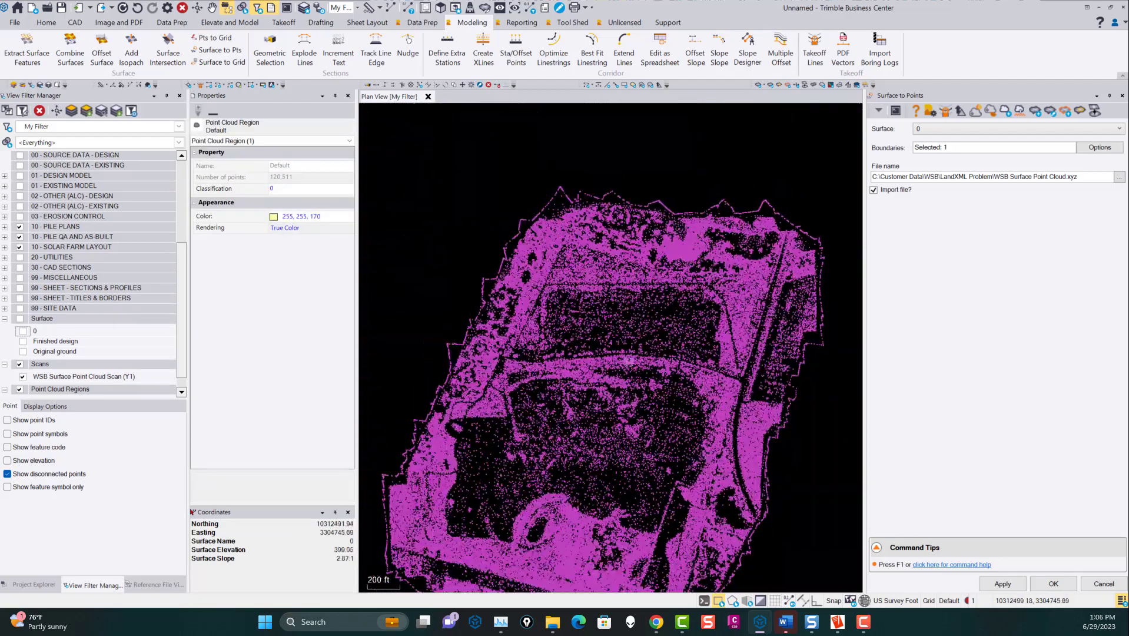
pyautogui.scroll(1, 623, 416)
pyautogui.scroll(-2, 624, 411)
pyautogui.scroll(4, 572, 447)
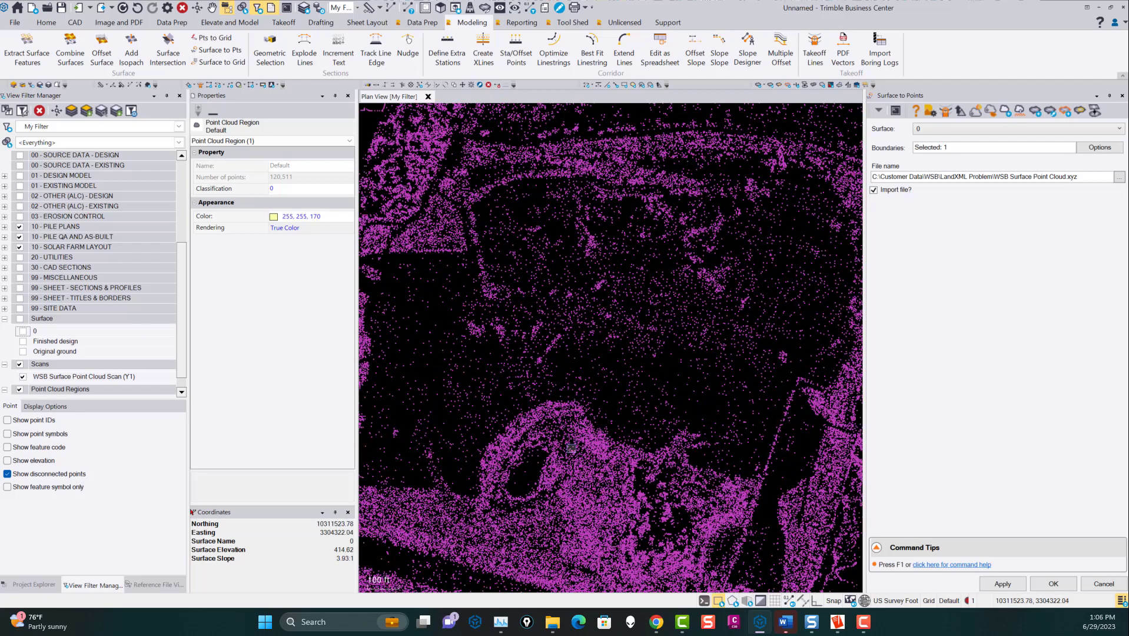
pyautogui.scroll(-6, 571, 447)
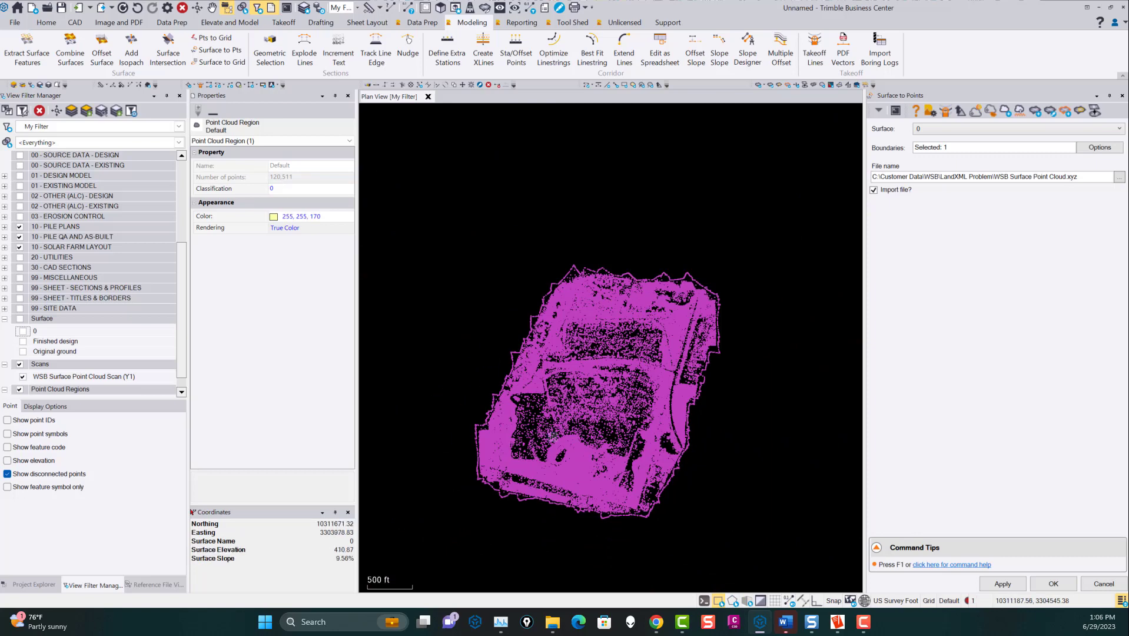
pyautogui.scroll(3, 607, 455)
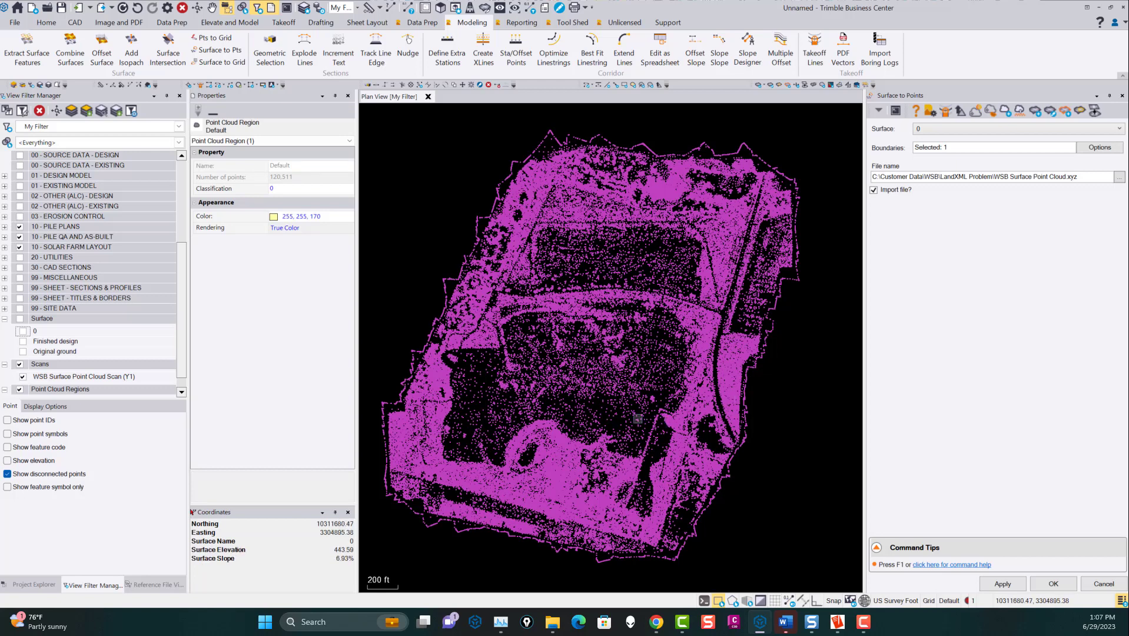
pyautogui.scroll(-3, 652, 412)
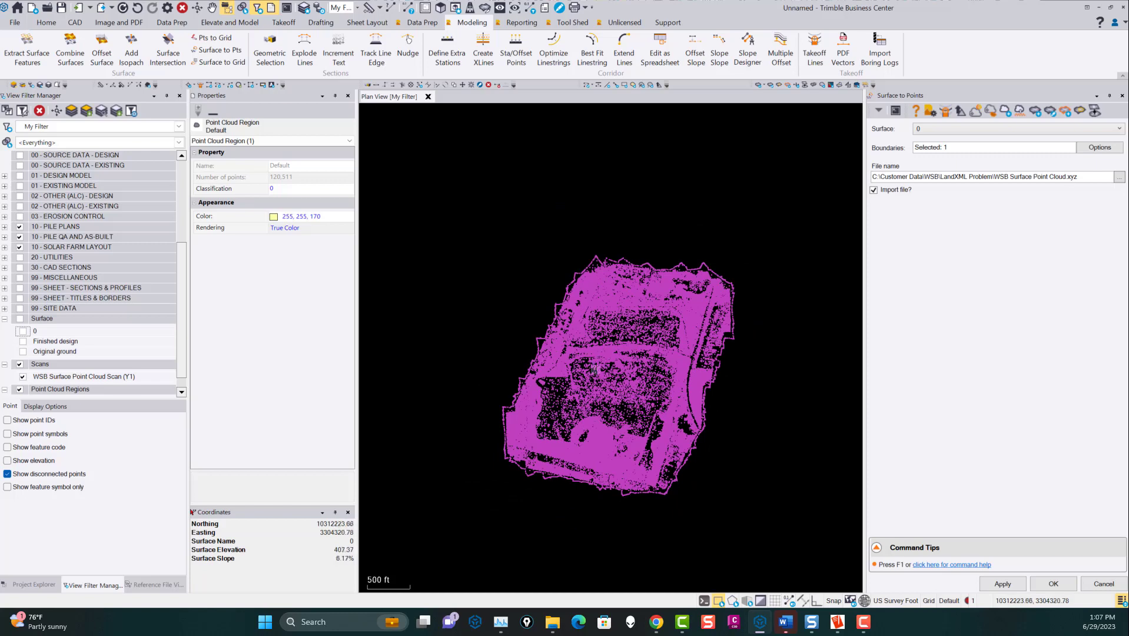
pyautogui.scroll(3, 593, 371)
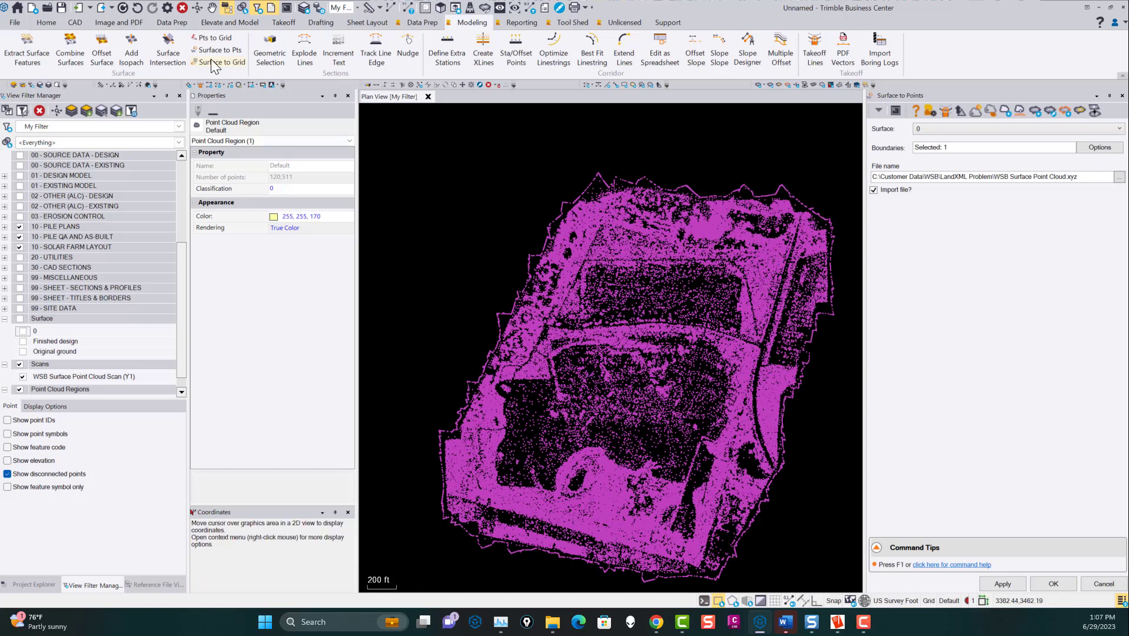
# Start the Point Cloud by Boundary command and begin a new generic polygon boundary named Test on layer 0
pyautogui.click(582, 23)
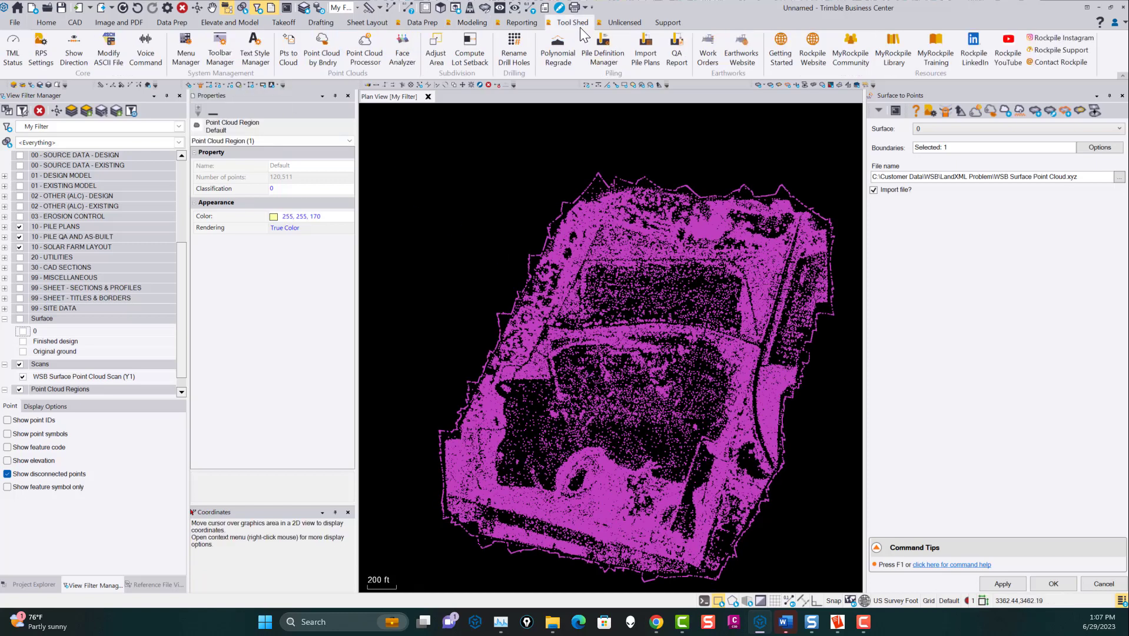
pyautogui.click(326, 56)
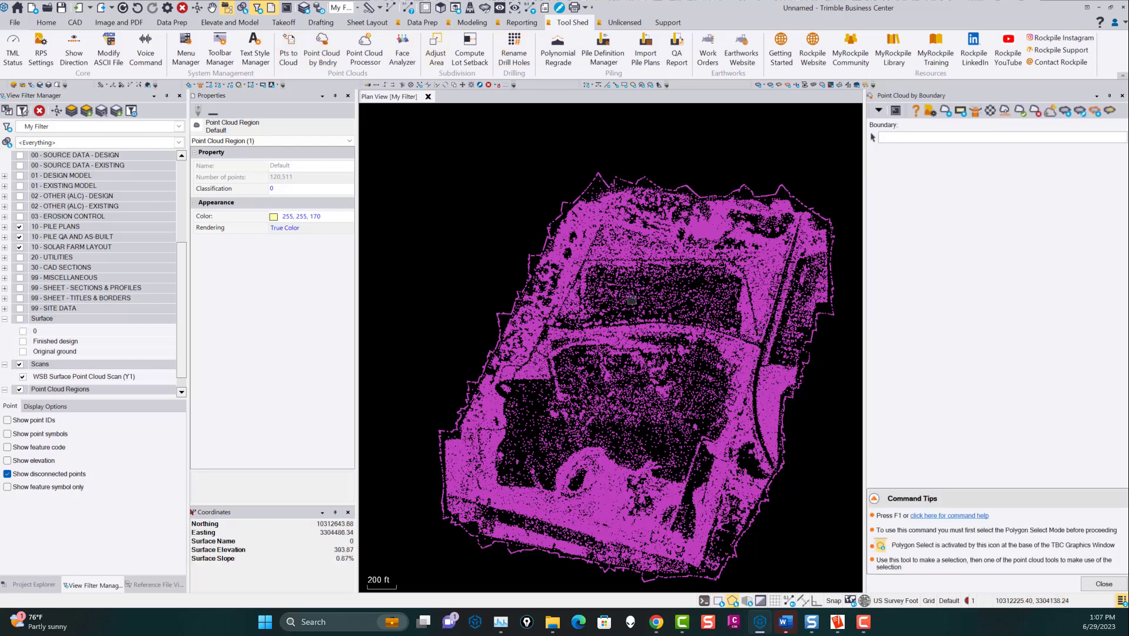
pyautogui.click(909, 136)
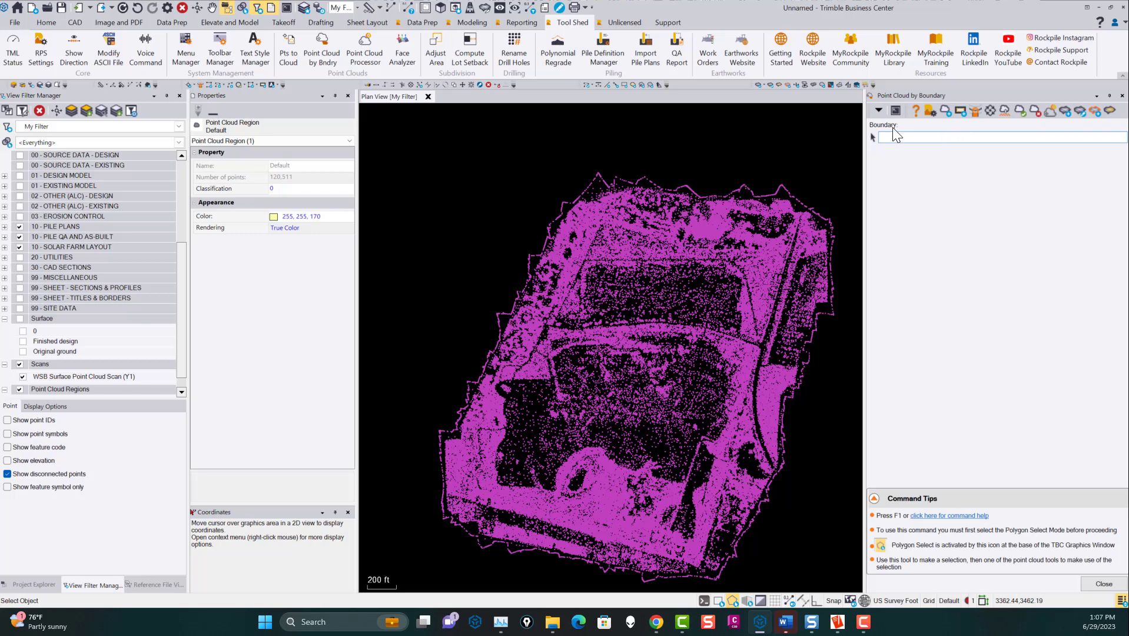
pyautogui.click(959, 110)
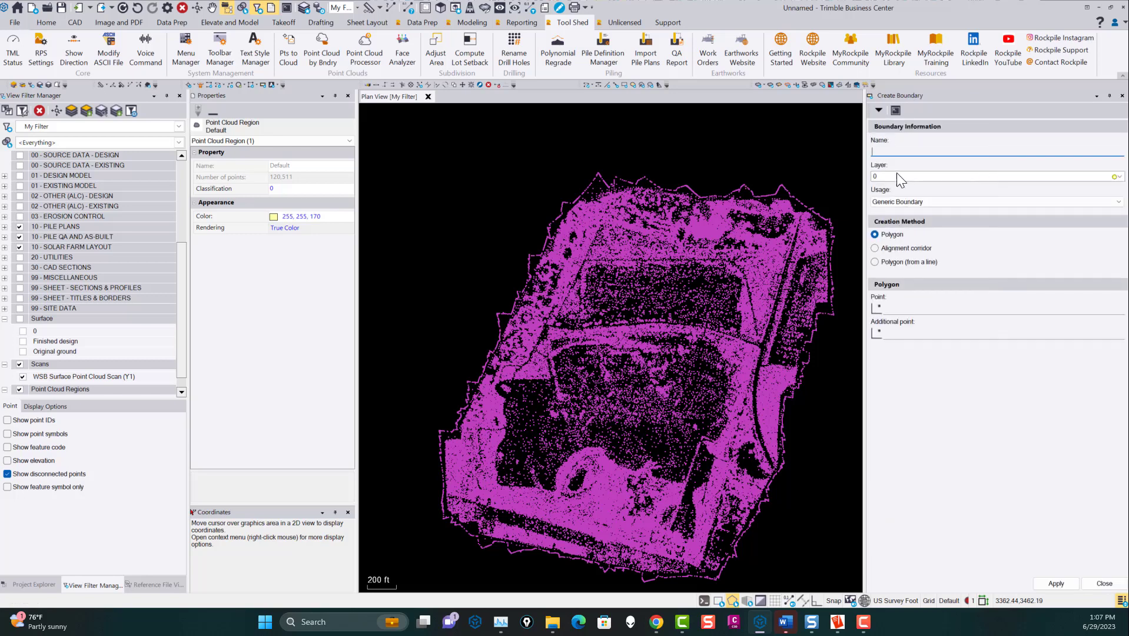
pyautogui.write('Test')
# Draw the Test boundary polygon around the site just inside the point cloud's outer edge, close it, and finish Create Boundary
pyautogui.click(902, 308)
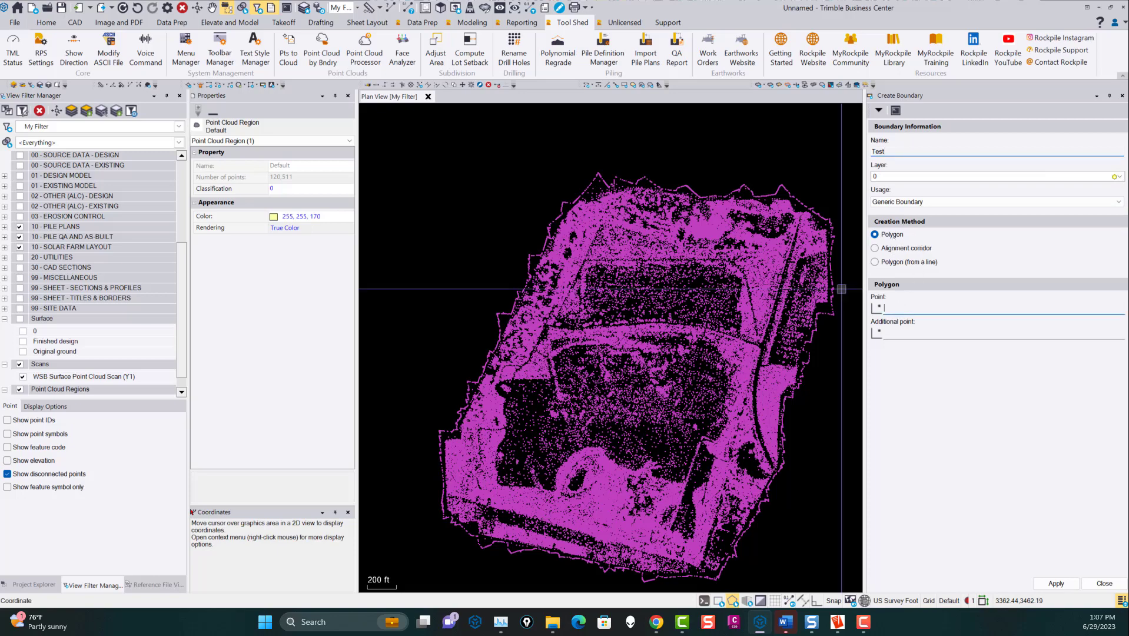
pyautogui.scroll(2, 577, 192)
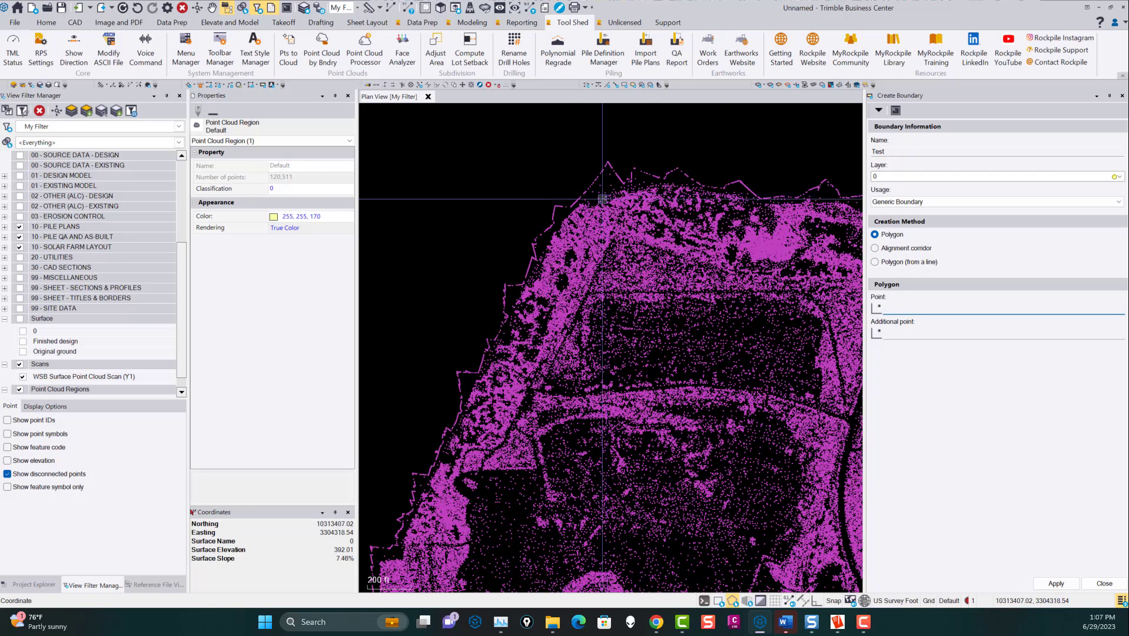
pyautogui.click(614, 189)
pyautogui.scroll(-2, 531, 338)
pyautogui.scroll(2, 578, 235)
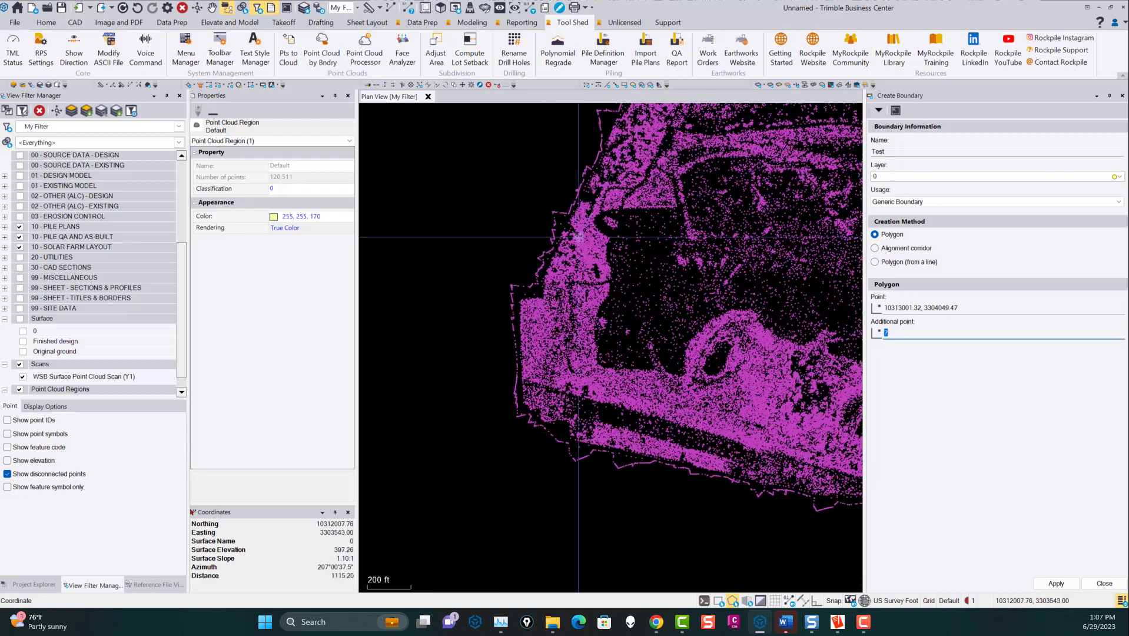
pyautogui.click(542, 314)
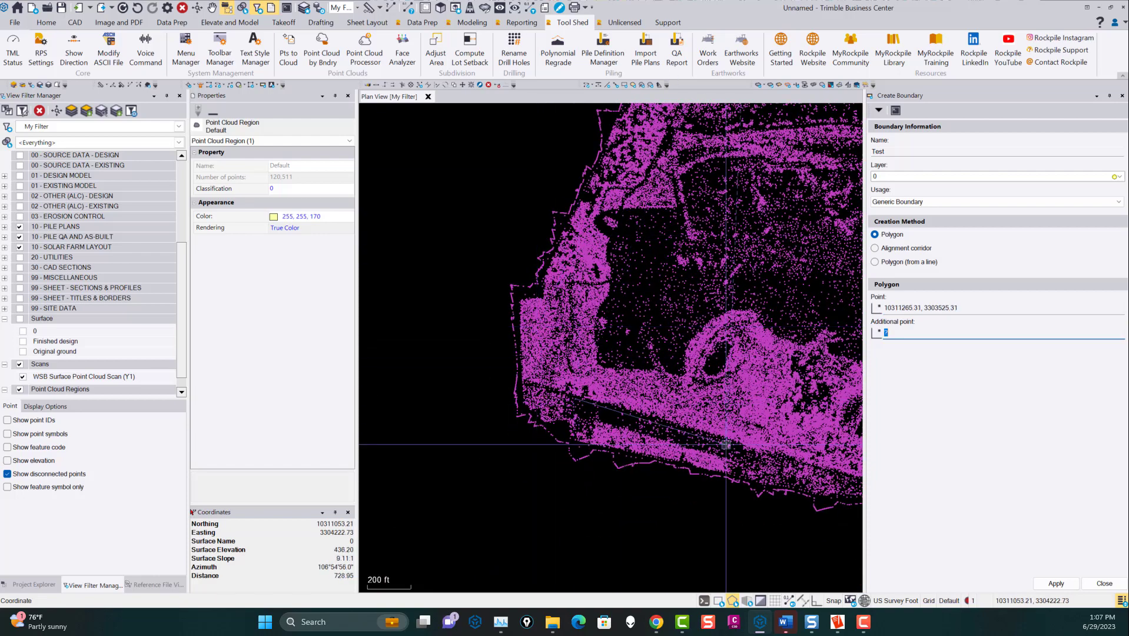
pyautogui.click(737, 460)
pyautogui.moveTo(804, 455); pyautogui.dragTo(569, 408, button='middle')
pyautogui.click(673, 427)
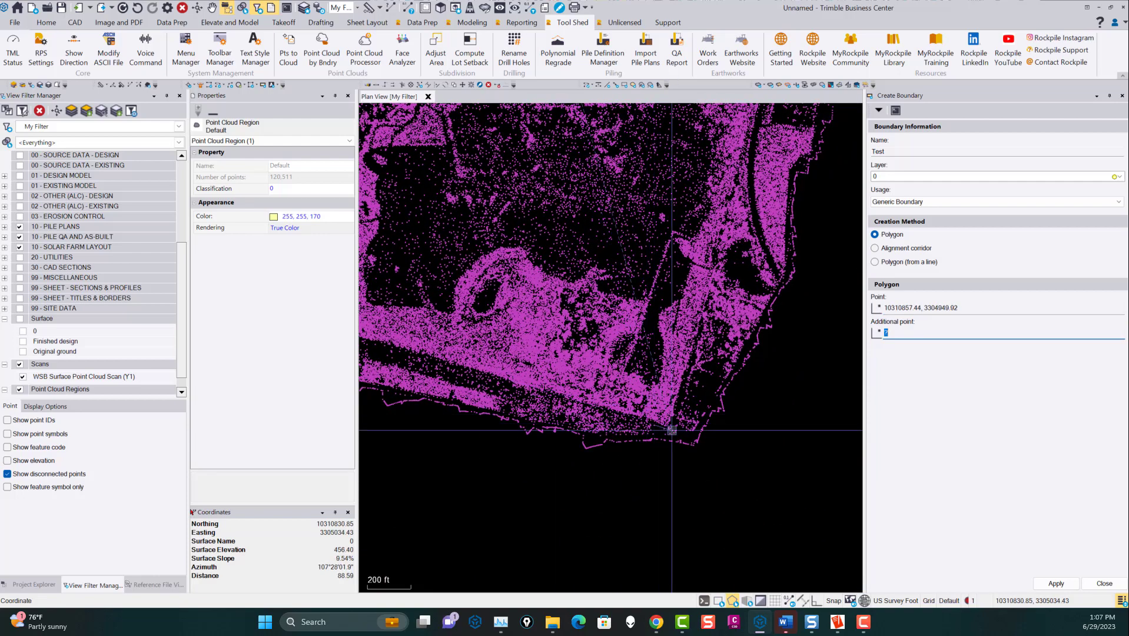
pyautogui.click(735, 218)
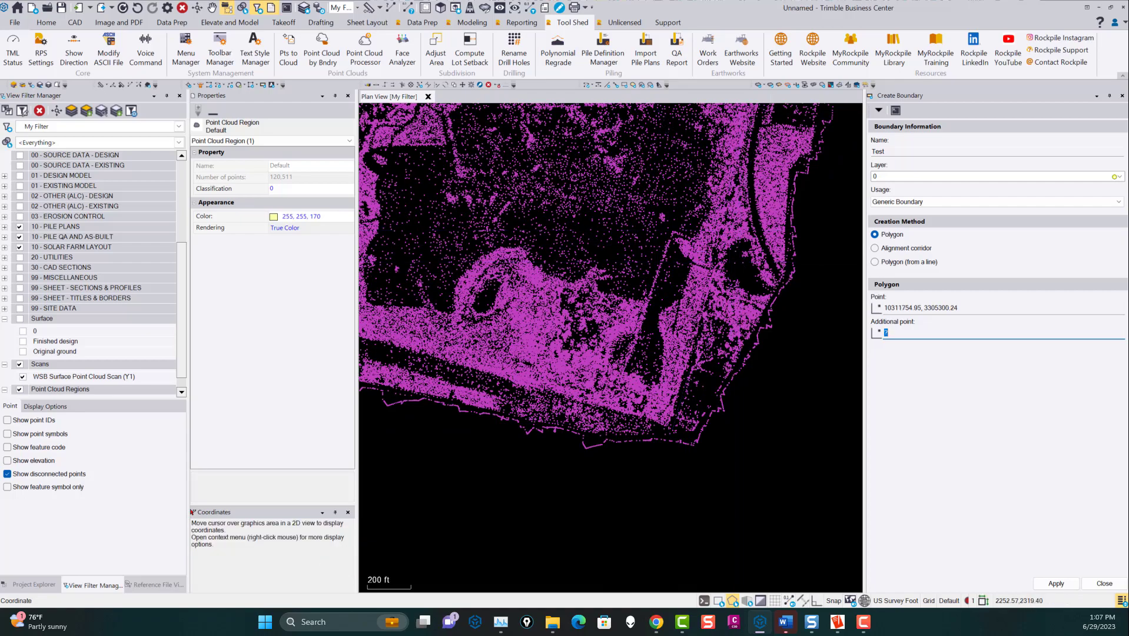
pyautogui.moveTo(740, 223); pyautogui.dragTo(702, 504, button='middle')
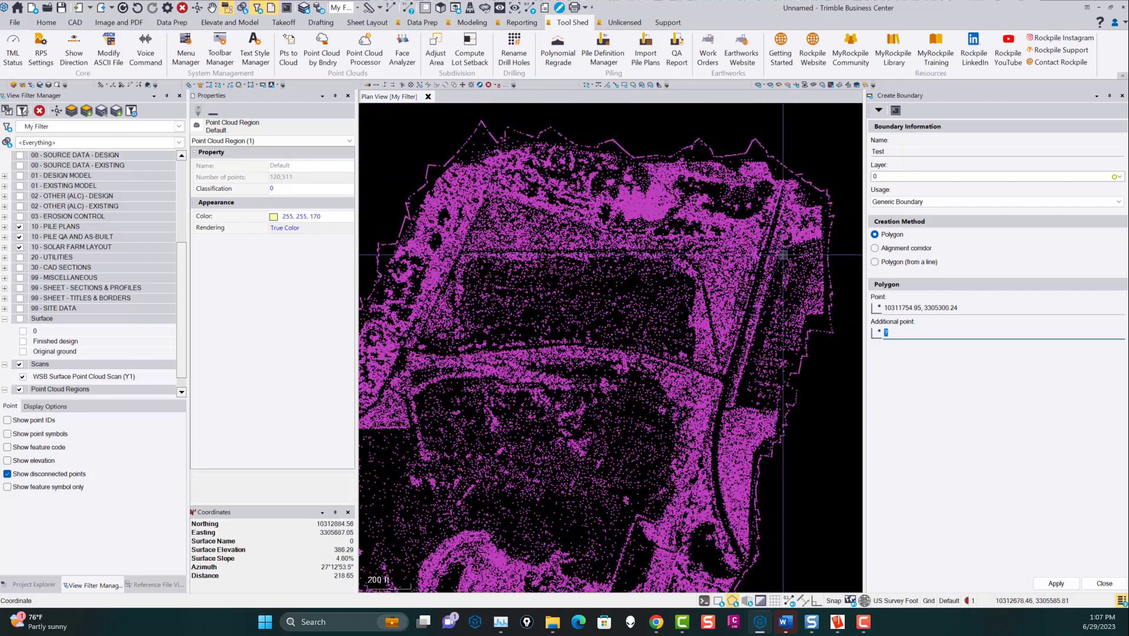
pyautogui.click(789, 186)
pyautogui.click(764, 162)
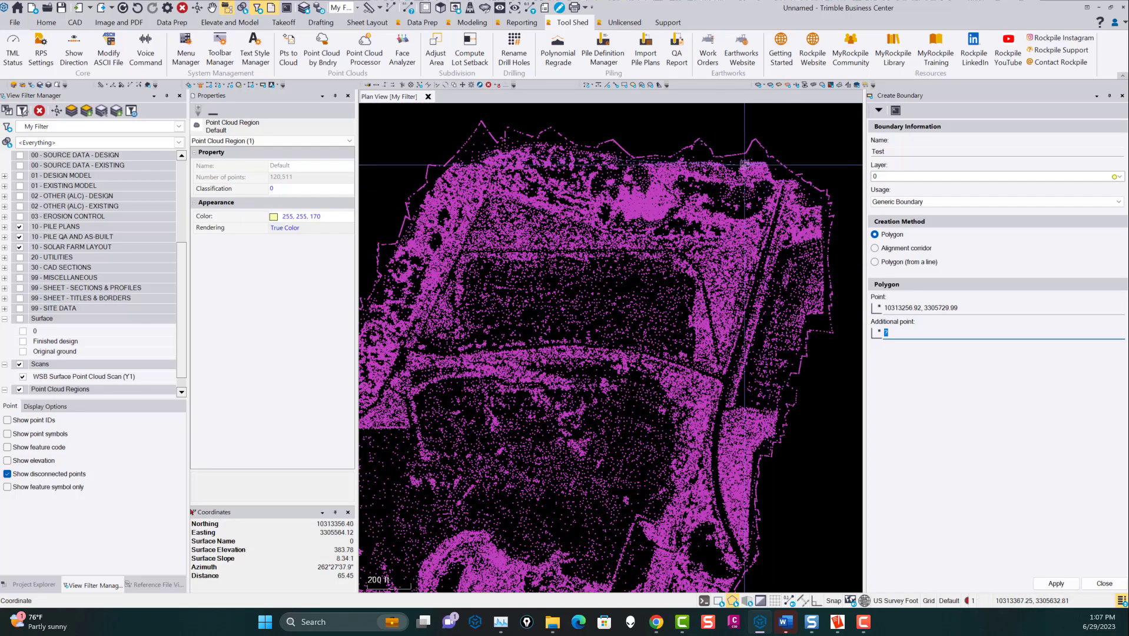
pyautogui.click(669, 164)
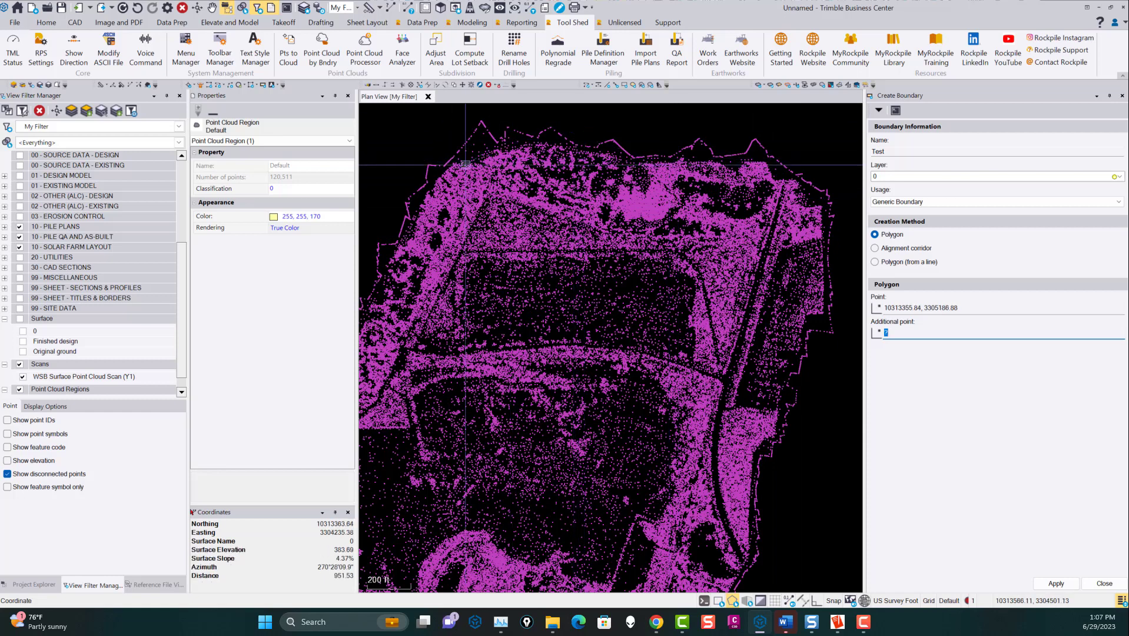
pyautogui.click(525, 154)
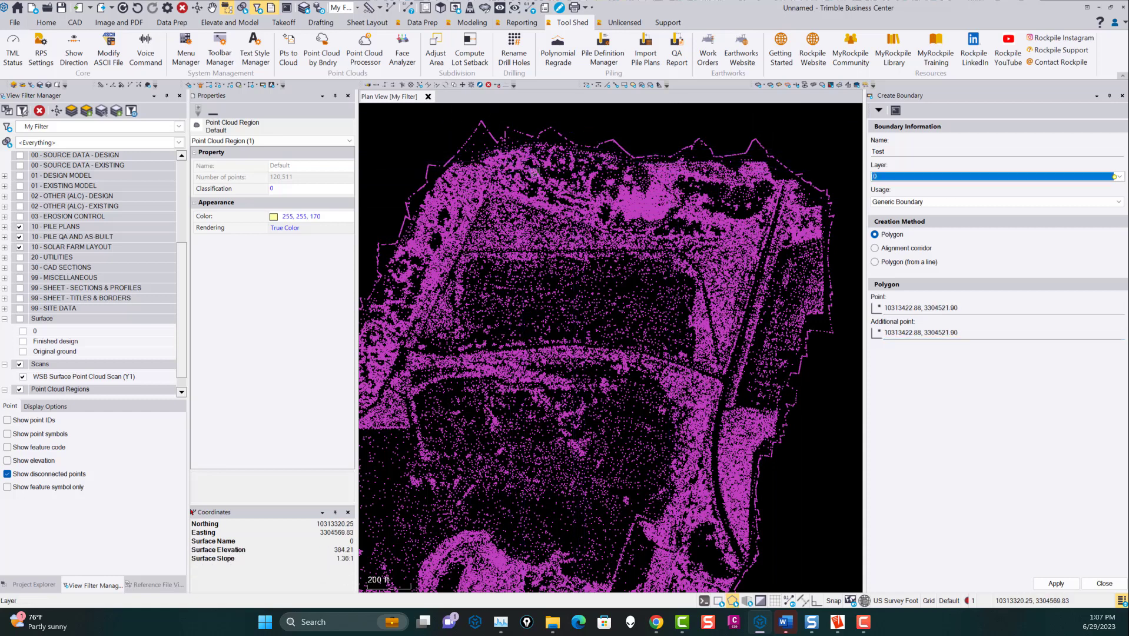
pyautogui.click(1117, 584)
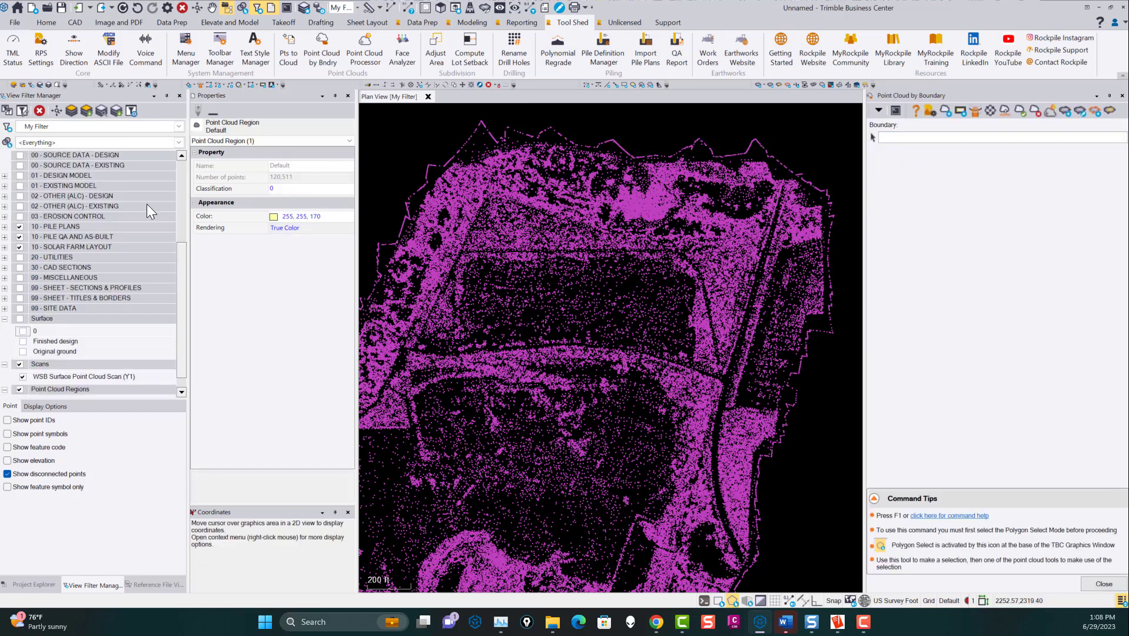
# Turn on the visibility of all layers under Layers in the view filter
pyautogui.scroll(3, 182, 264)
pyautogui.rightClick(79, 155)
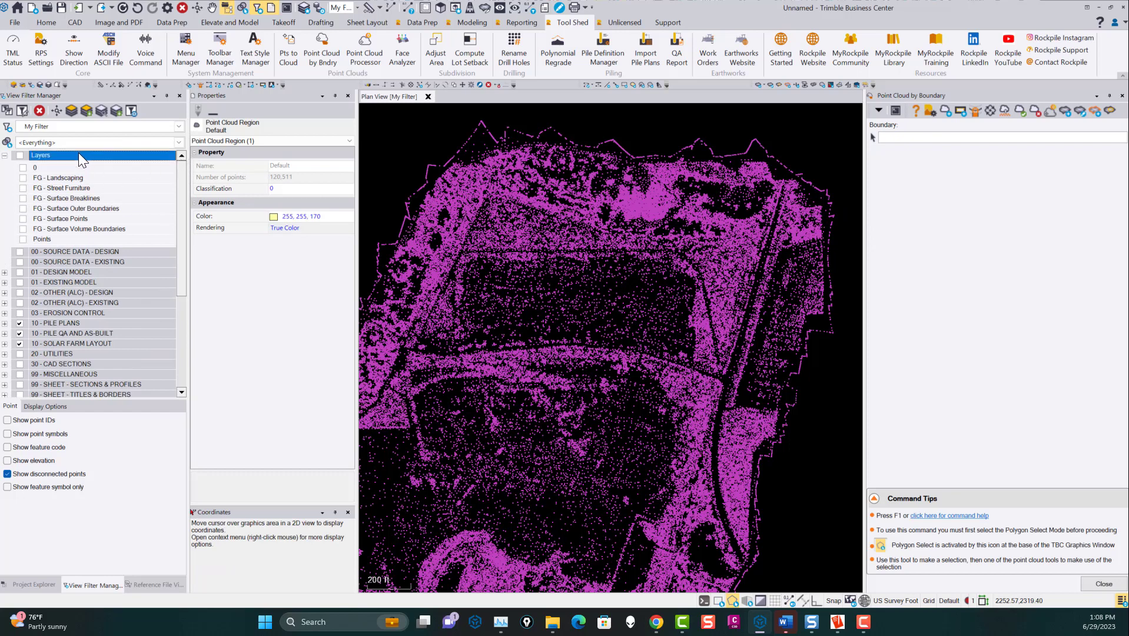
pyautogui.click(96, 159)
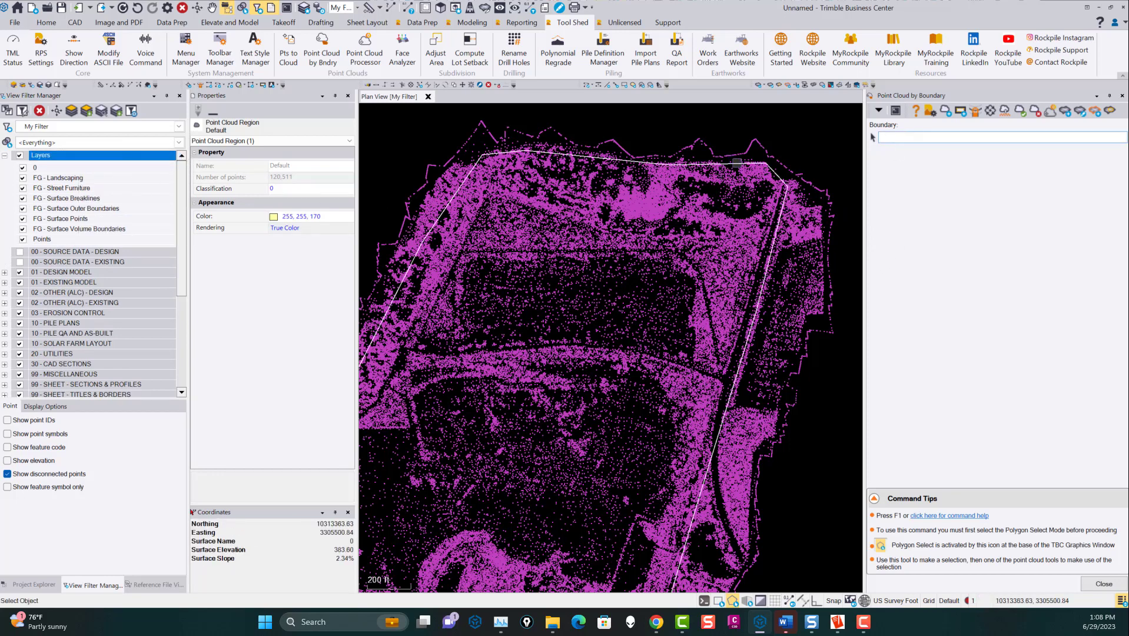
# Pick the Test polygon as the boundary for selecting the point cloud points inside it
pyautogui.click(737, 162)
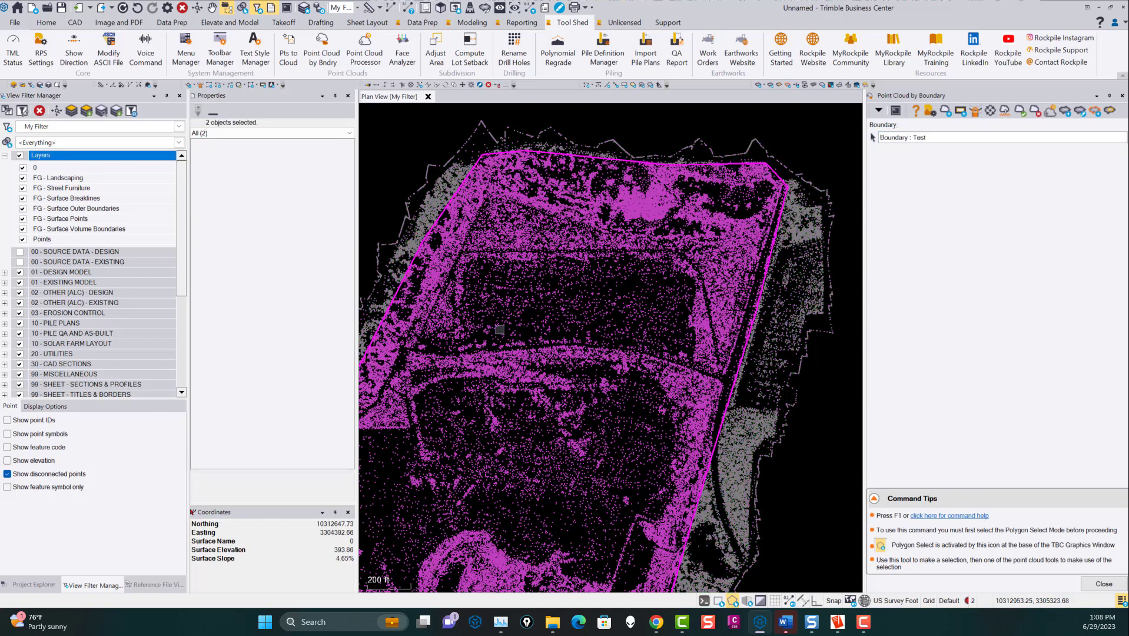
pyautogui.scroll(-3, 612, 379)
pyautogui.moveTo(392, 454); pyautogui.dragTo(453, 381, button='middle')
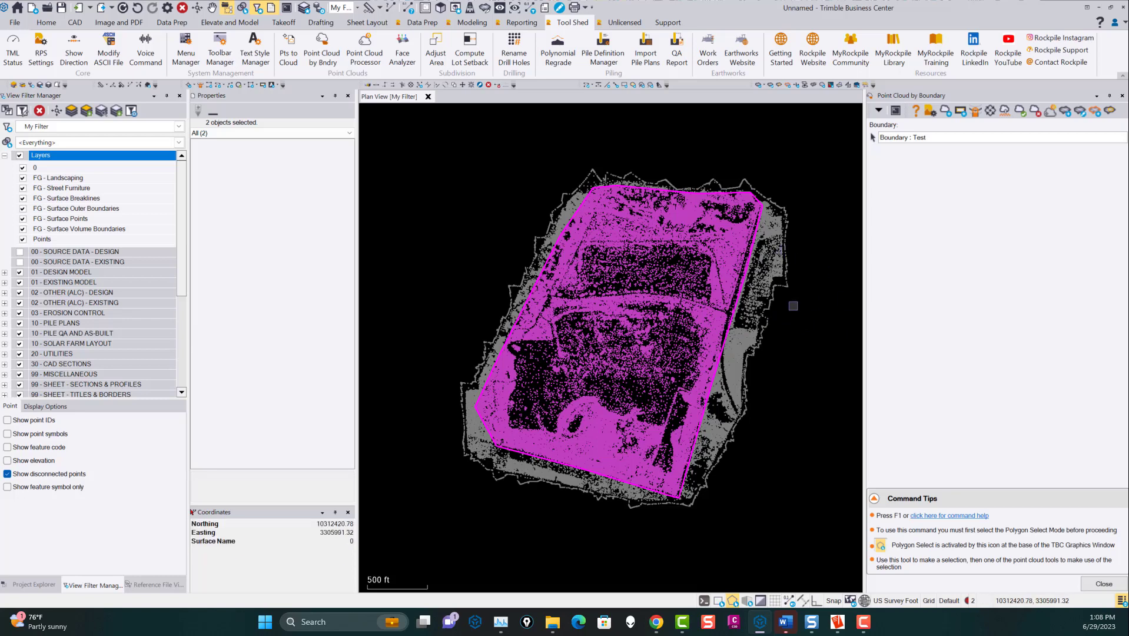
# Clear the point cloud selection and close the Point Cloud by Boundary command
pyautogui.press('Escape')
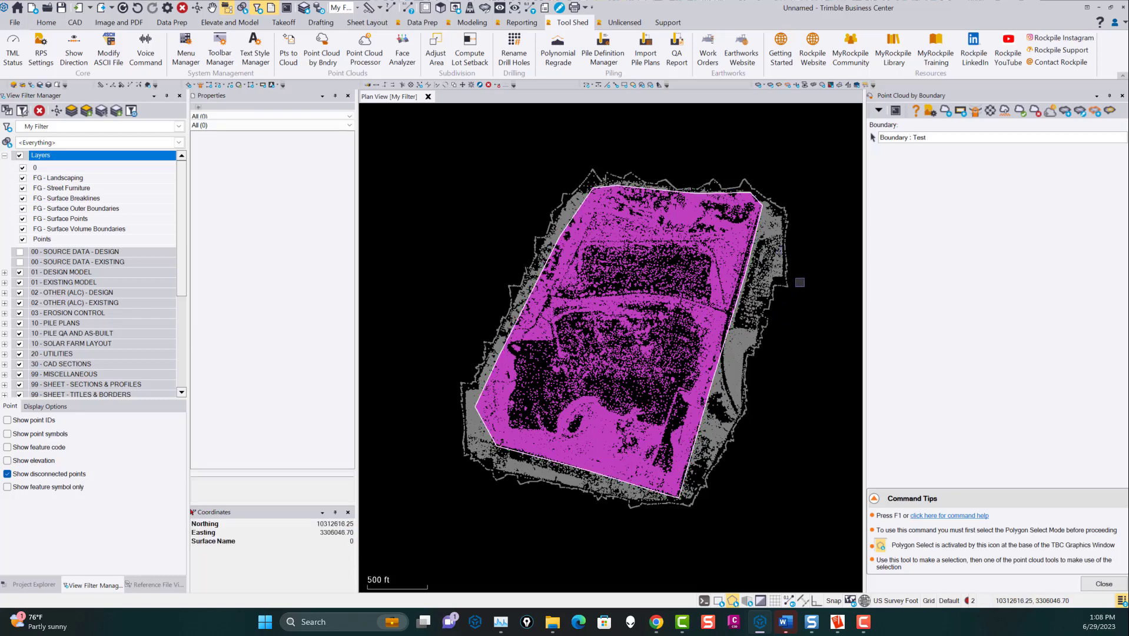
pyautogui.scroll(-1, 783, 293)
pyautogui.moveTo(783, 293); pyautogui.dragTo(701, 286, button='middle')
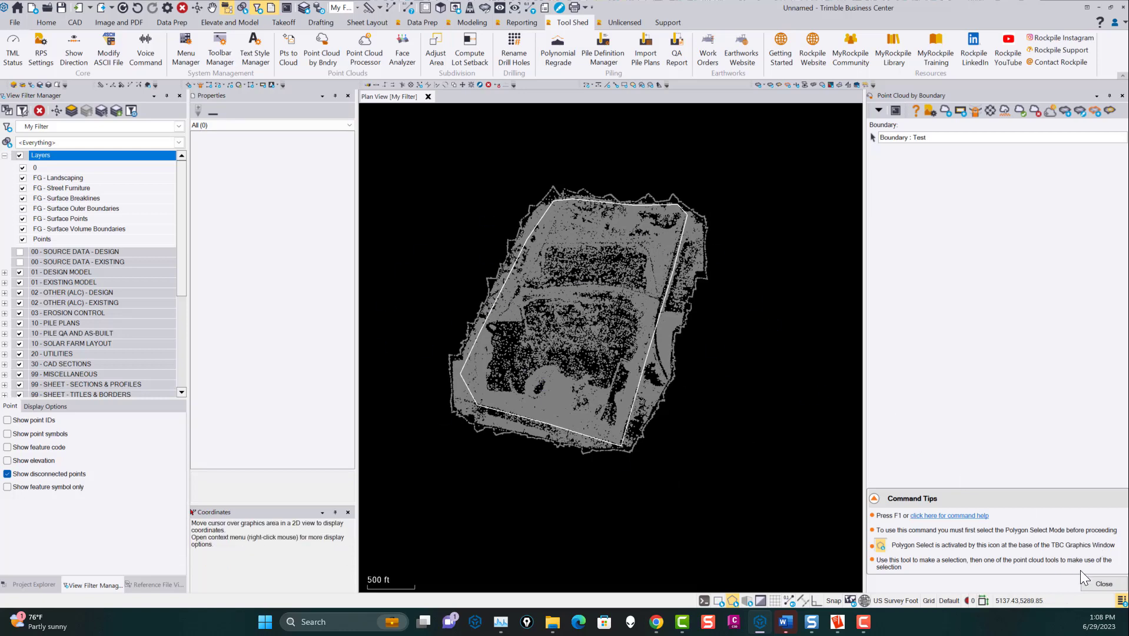
pyautogui.click(1109, 585)
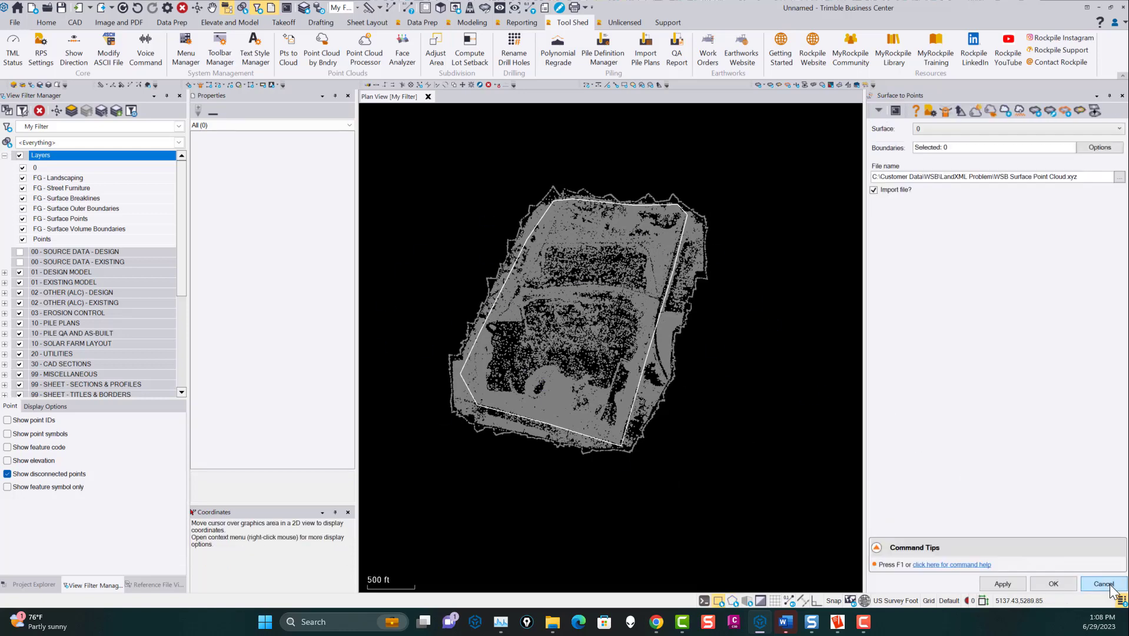
# Leave the Surface to Points command and start a new project from the RPS - Piling Template (USFT) template
pyautogui.click(1109, 585)
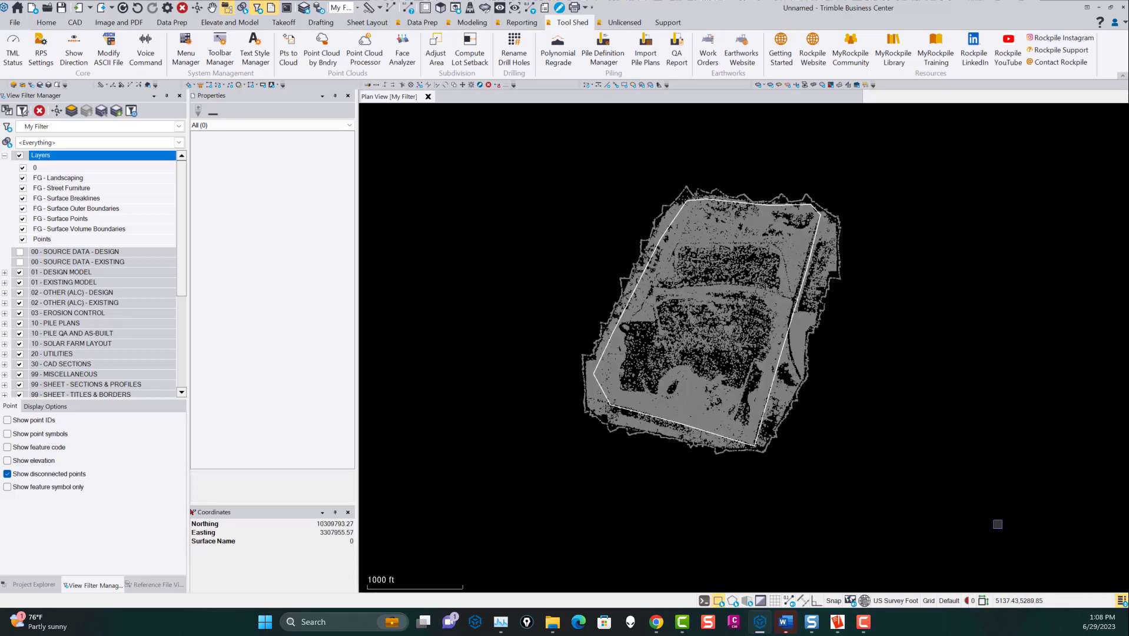
pyautogui.click(13, 23)
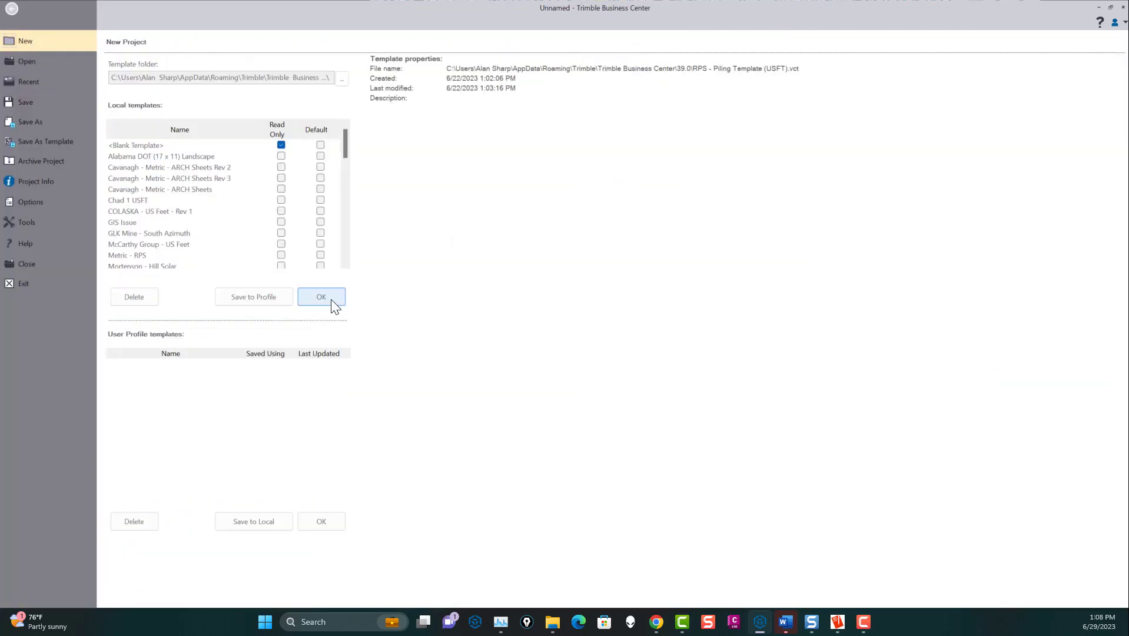
pyautogui.click(321, 296)
pyautogui.click(618, 322)
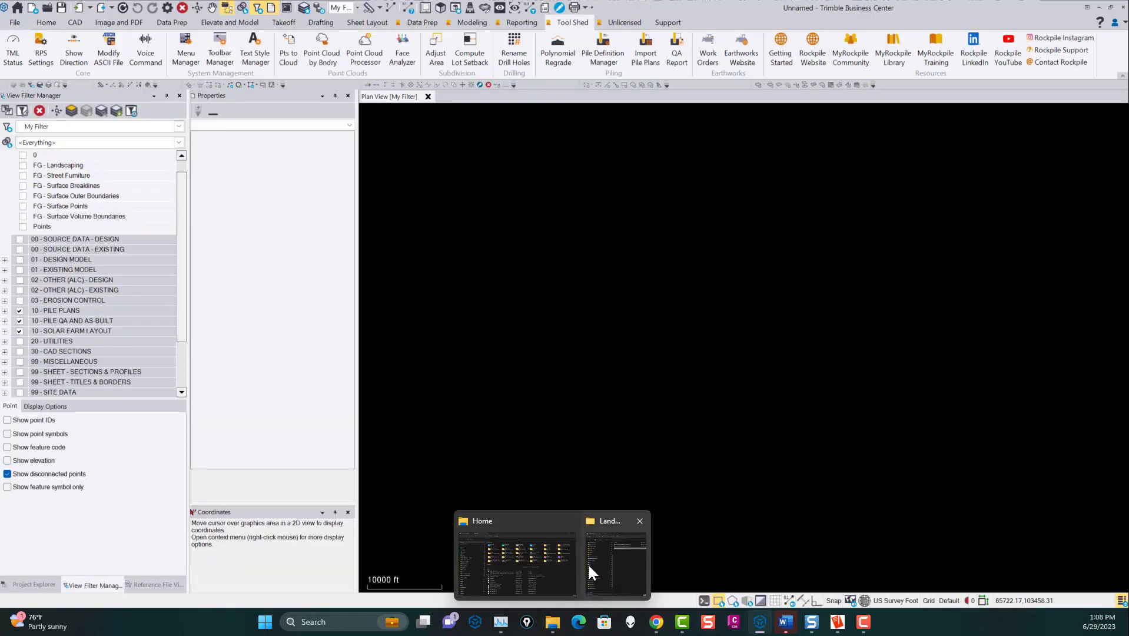
# Import Orion3Area7east_model XML2.0_6-28-23.xml from the LandXML Problem folder into the new project
pyautogui.hotkey('alt', 'Tab')
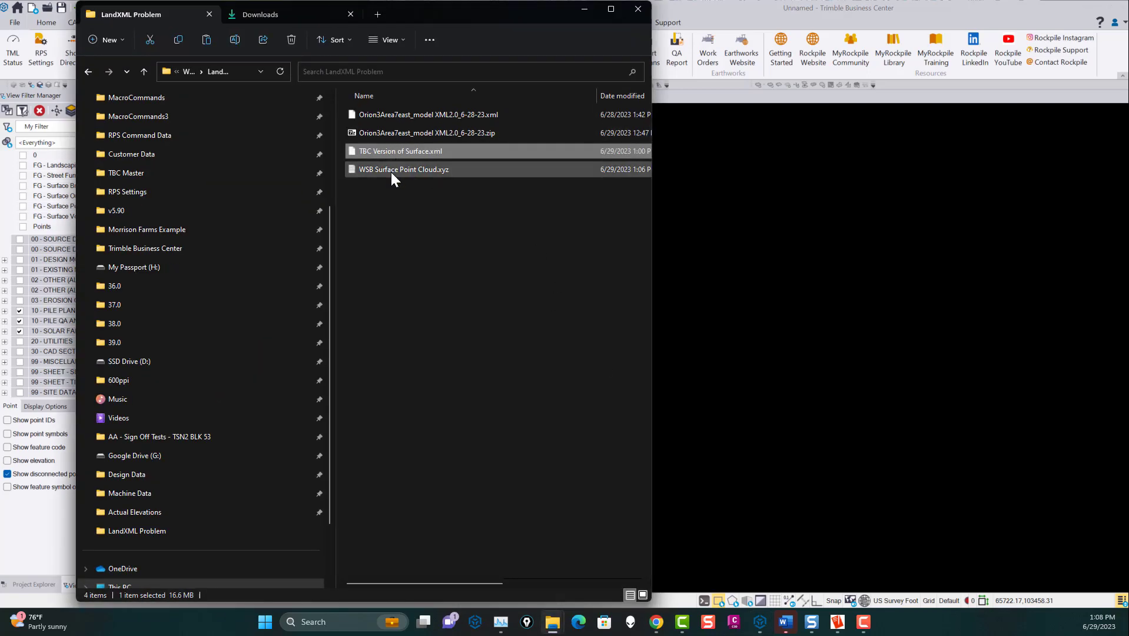
pyautogui.click(394, 115)
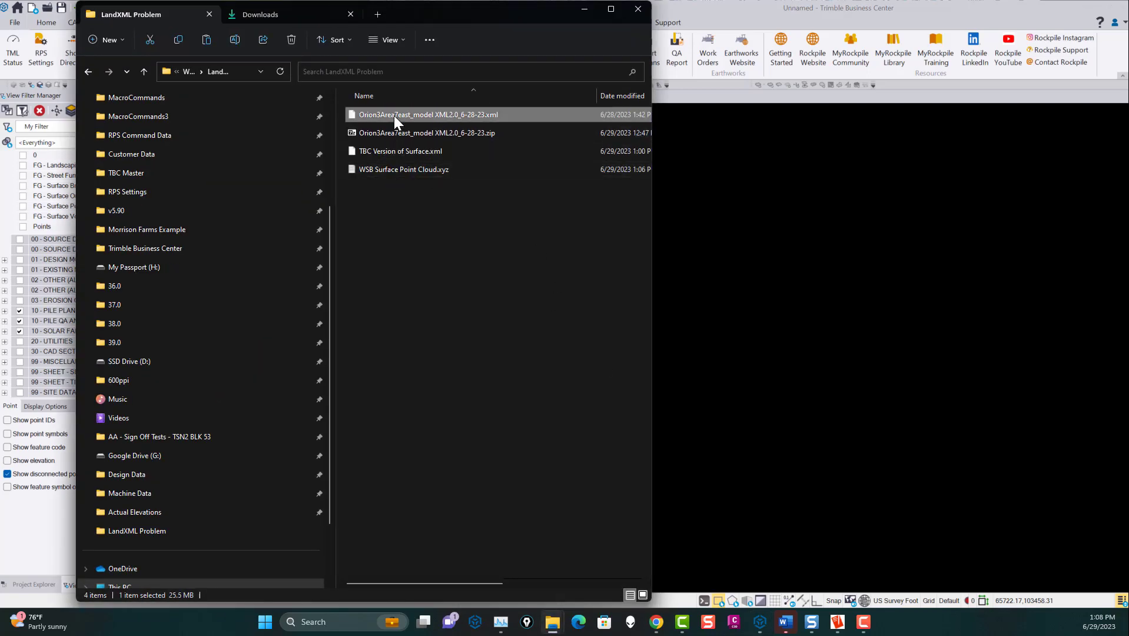
pyautogui.moveTo(798, 230); pyautogui.dragTo(798, 229)
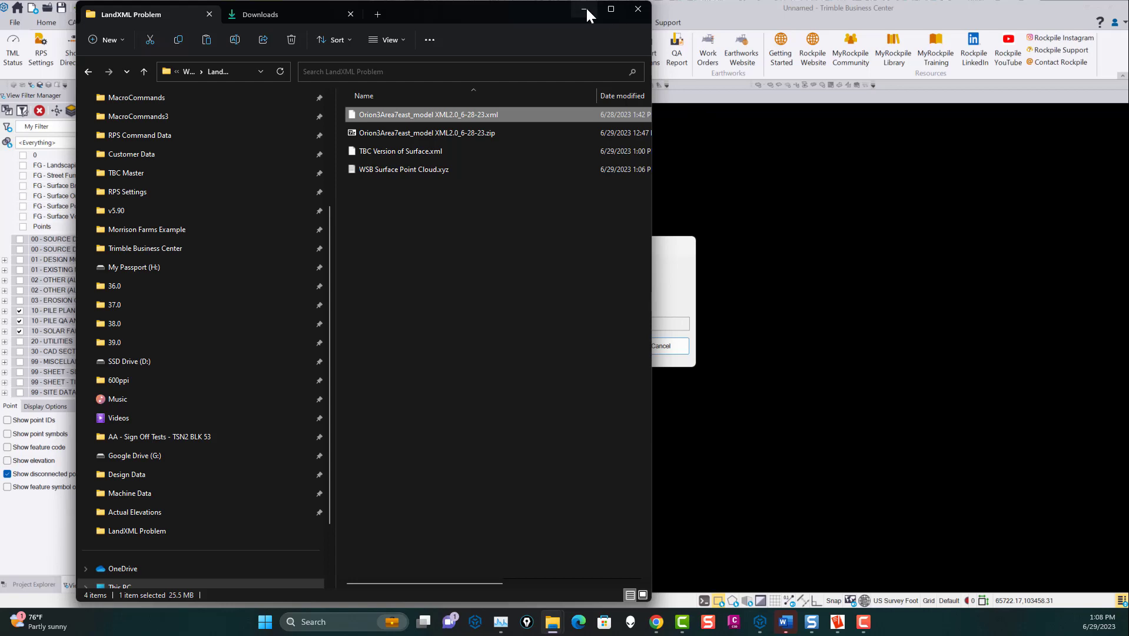
pyautogui.click(586, 9)
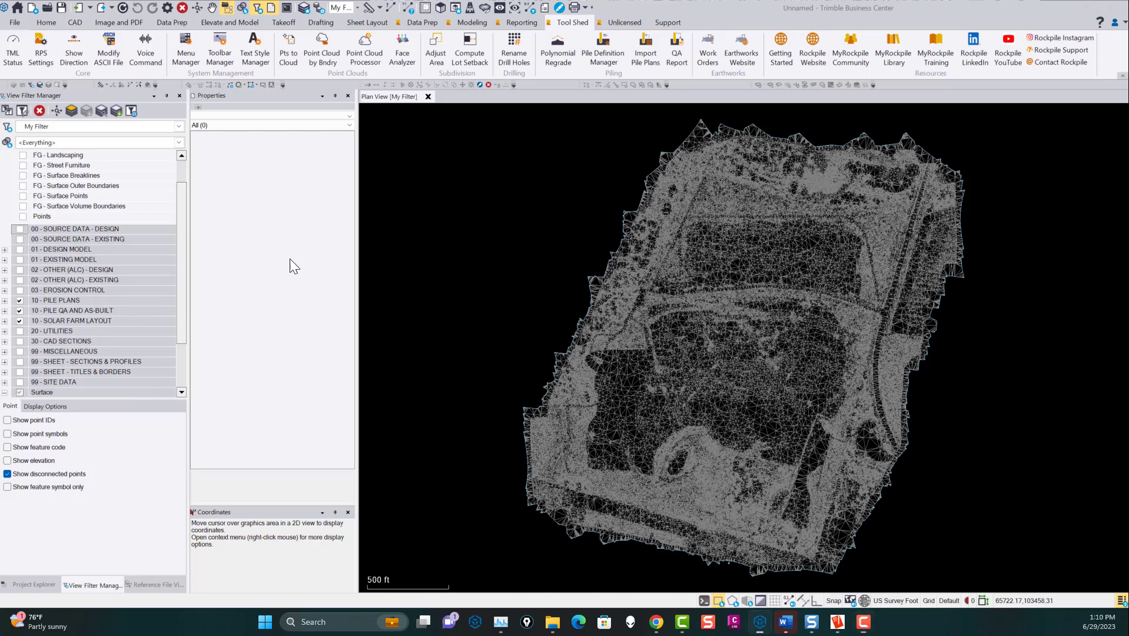
# Switch the Points layer on and off again and examine the triangulation of the imported surface
pyautogui.click(23, 216)
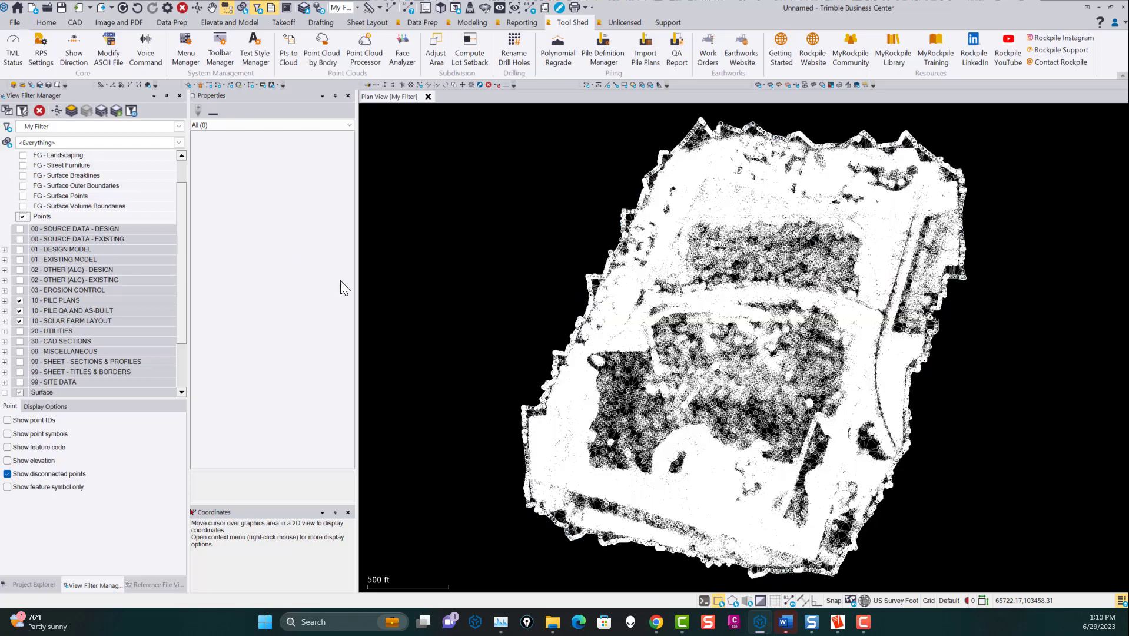
pyautogui.click(22, 217)
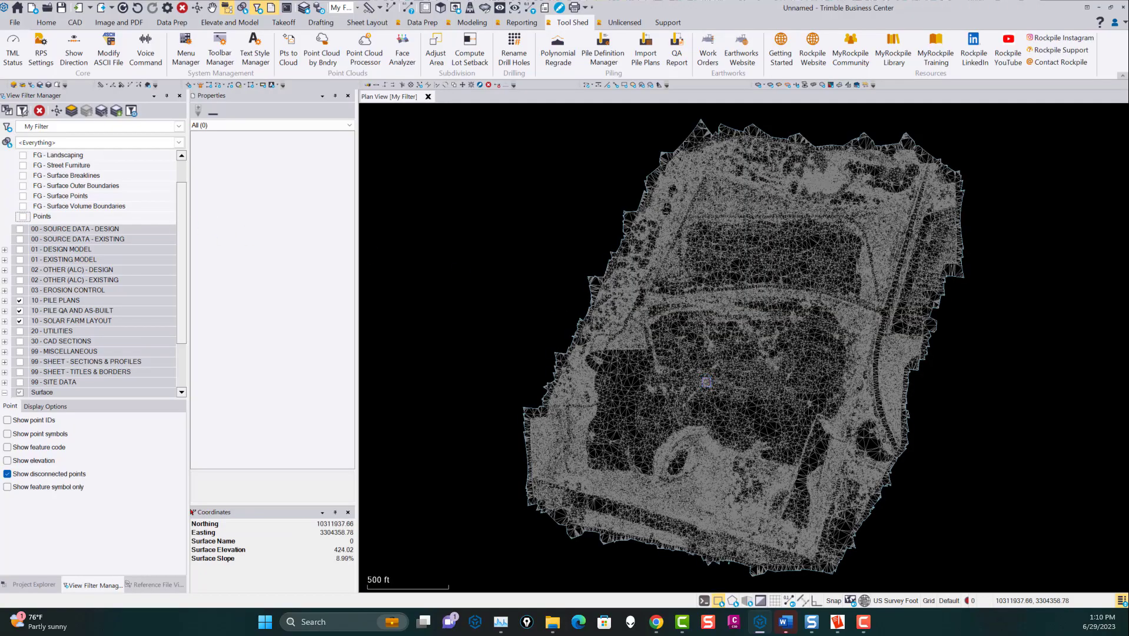
pyautogui.scroll(3, 706, 382)
pyautogui.moveTo(707, 382); pyautogui.dragTo(809, 430, button='middle')
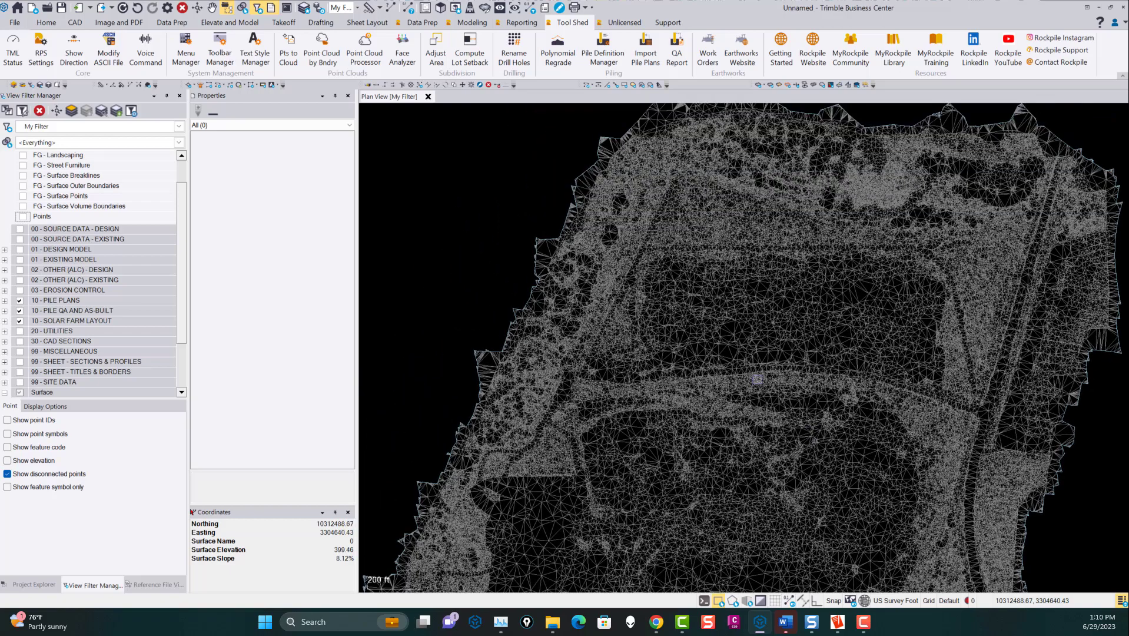
pyautogui.scroll(-5, 809, 338)
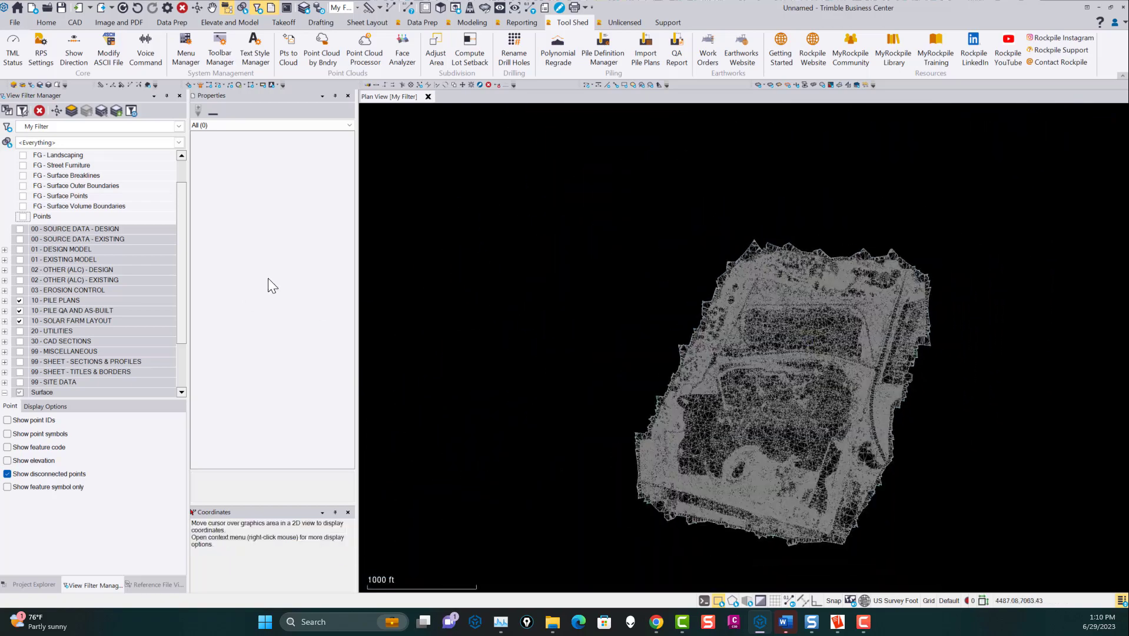
# Show the Points layer and hide surface 0 in the view filter
pyautogui.click(23, 216)
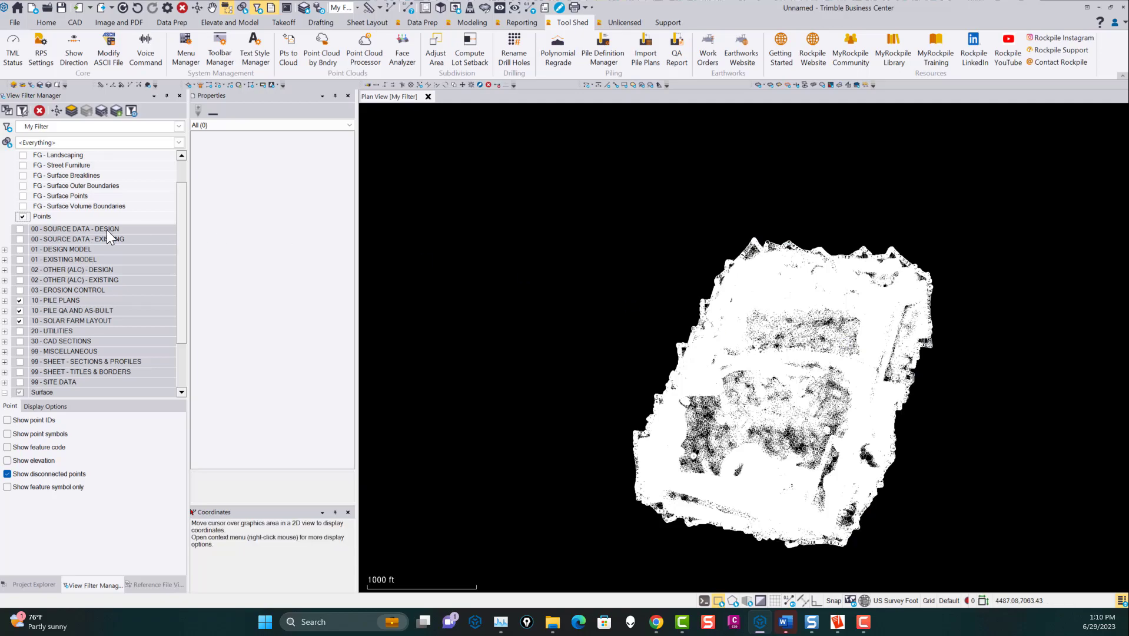
pyautogui.scroll(-1, 74, 293)
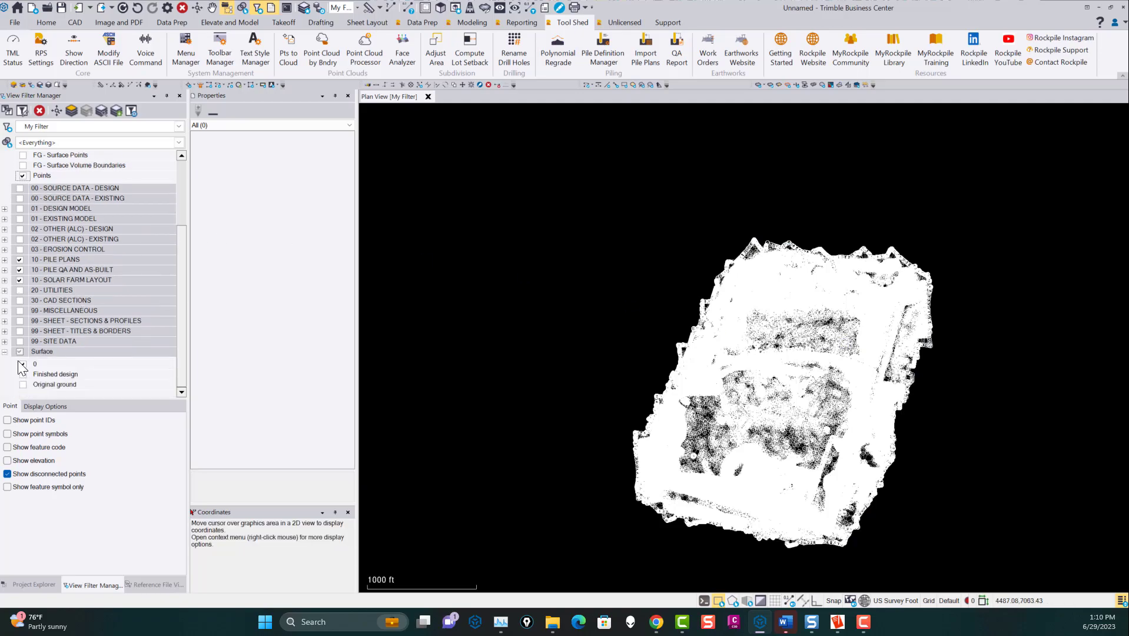
pyautogui.click(21, 364)
# Select all the imported points by framing the whole site in the plan view
pyautogui.scroll(5, 821, 401)
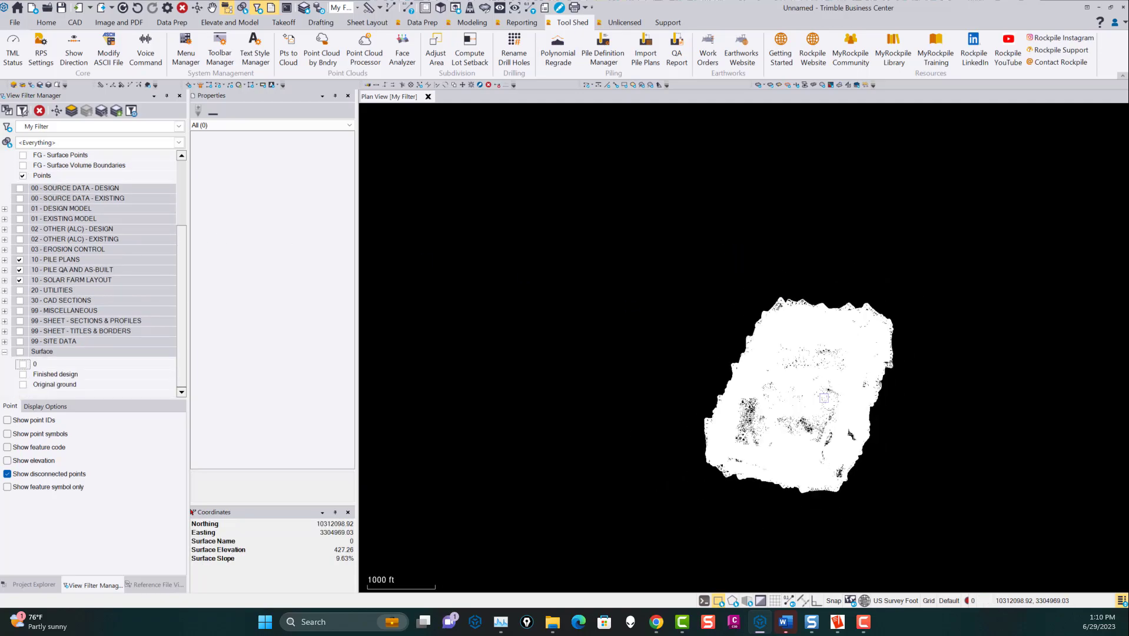
pyautogui.scroll(-6, 824, 398)
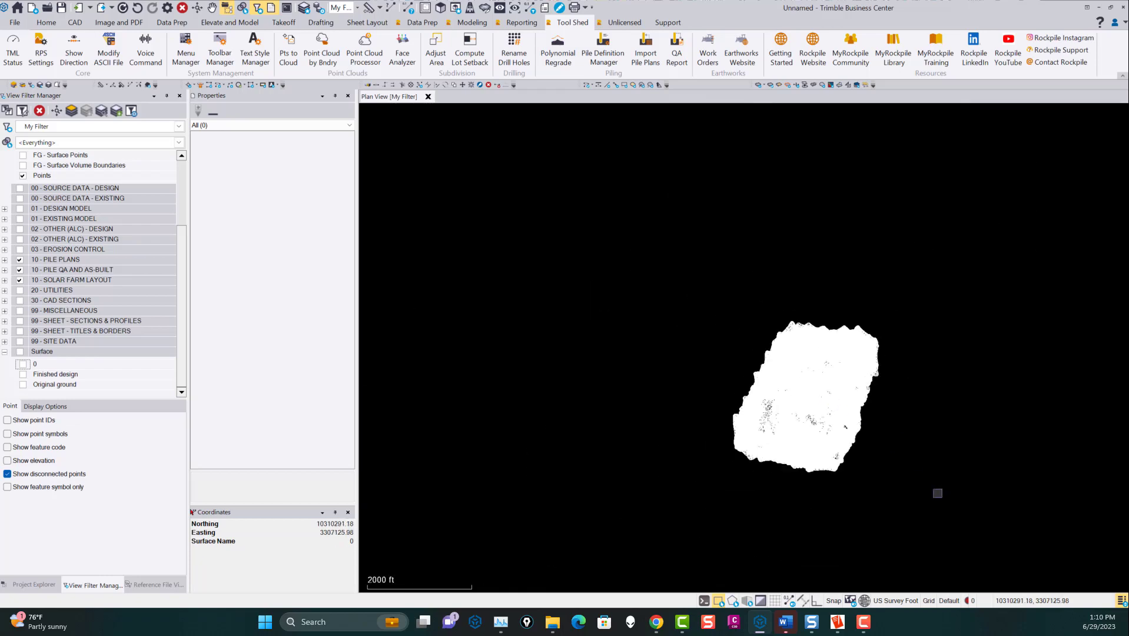
pyautogui.moveTo(938, 492); pyautogui.dragTo(677, 277)
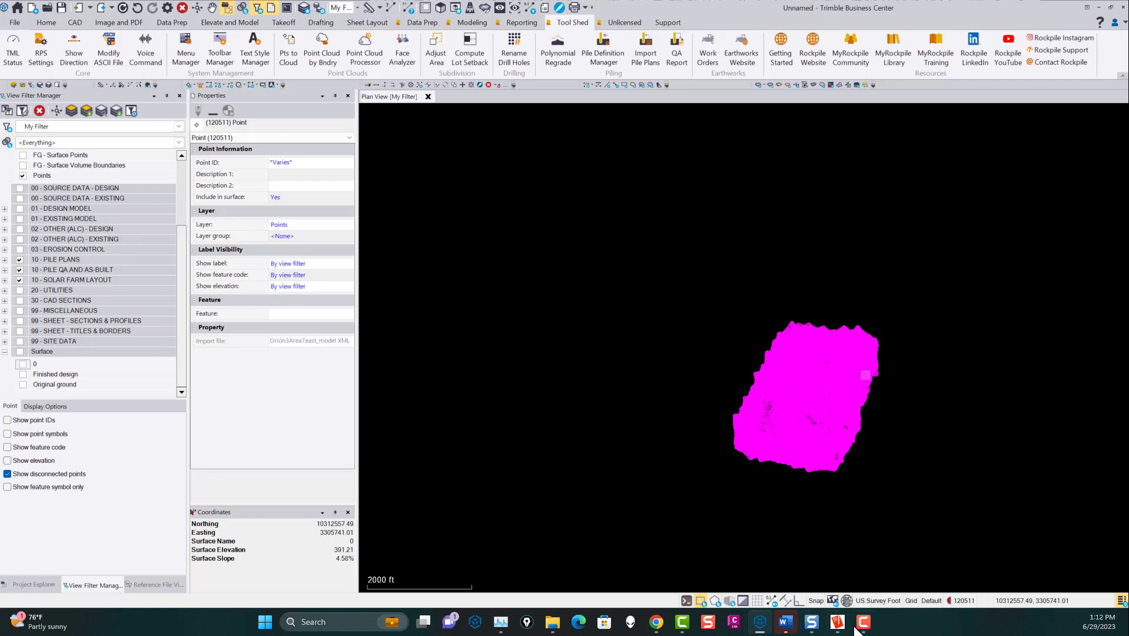
# Switch to EmEditor, examine the structure of TBC Version of Surface.xml, and bring up Orion3Area7east_model XML2.0_6-28-23.xml
pyautogui.click(837, 621)
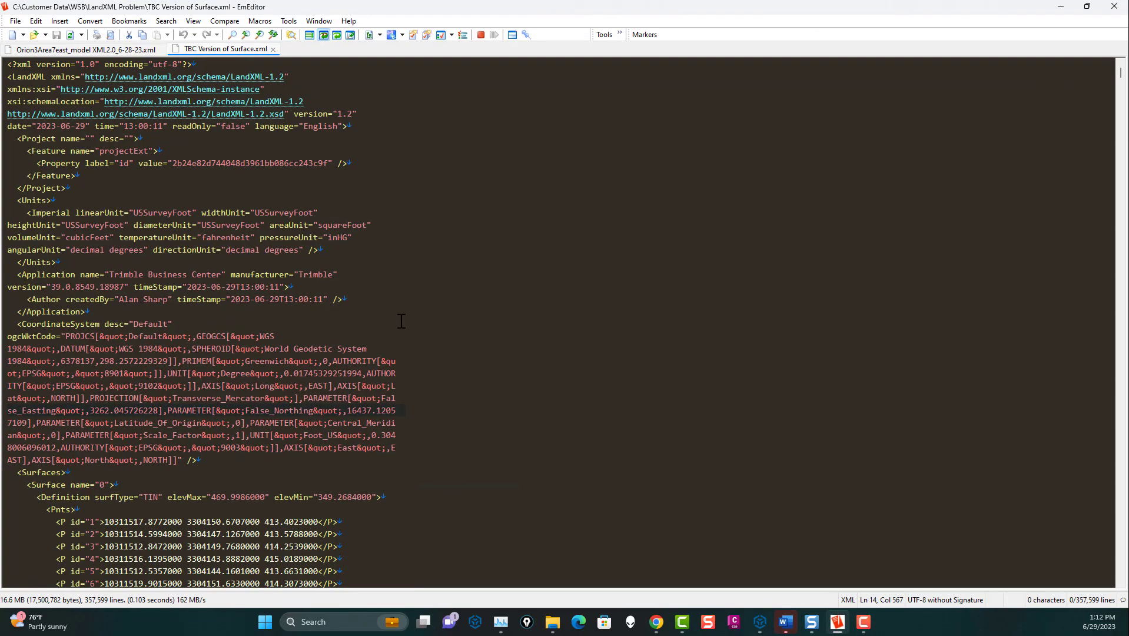
pyautogui.scroll(-8, 404, 311)
pyautogui.scroll(4, 405, 311)
pyautogui.scroll(3, 404, 311)
pyautogui.click(117, 48)
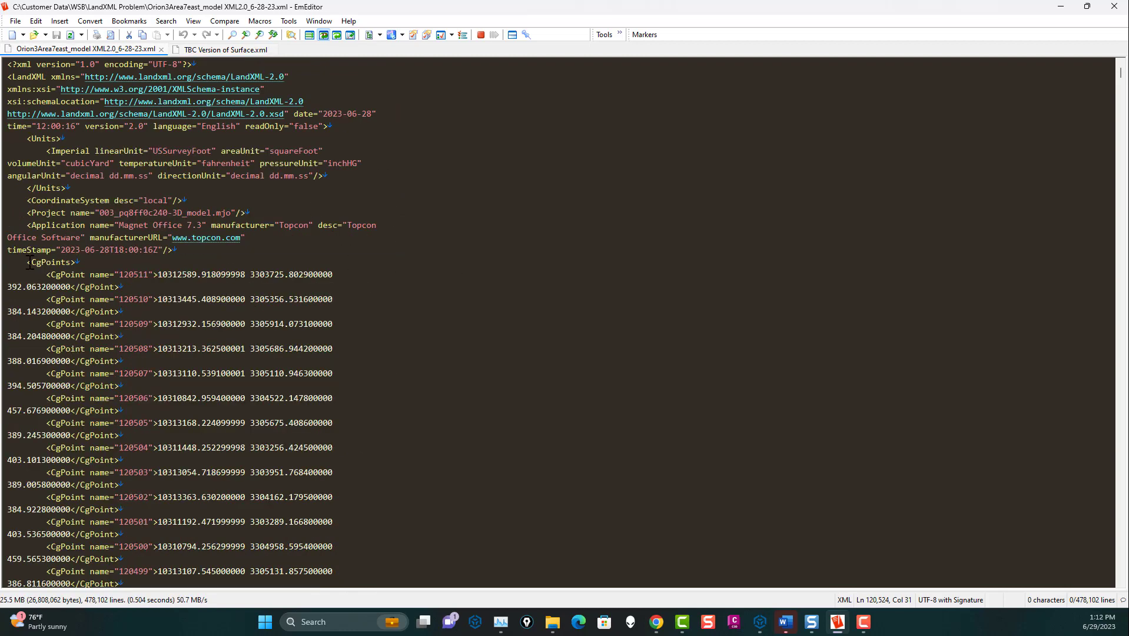
pyautogui.moveTo(27, 262); pyautogui.dragTo(308, 360)
pyautogui.hotkey('ctrl', 'shift', 'End')
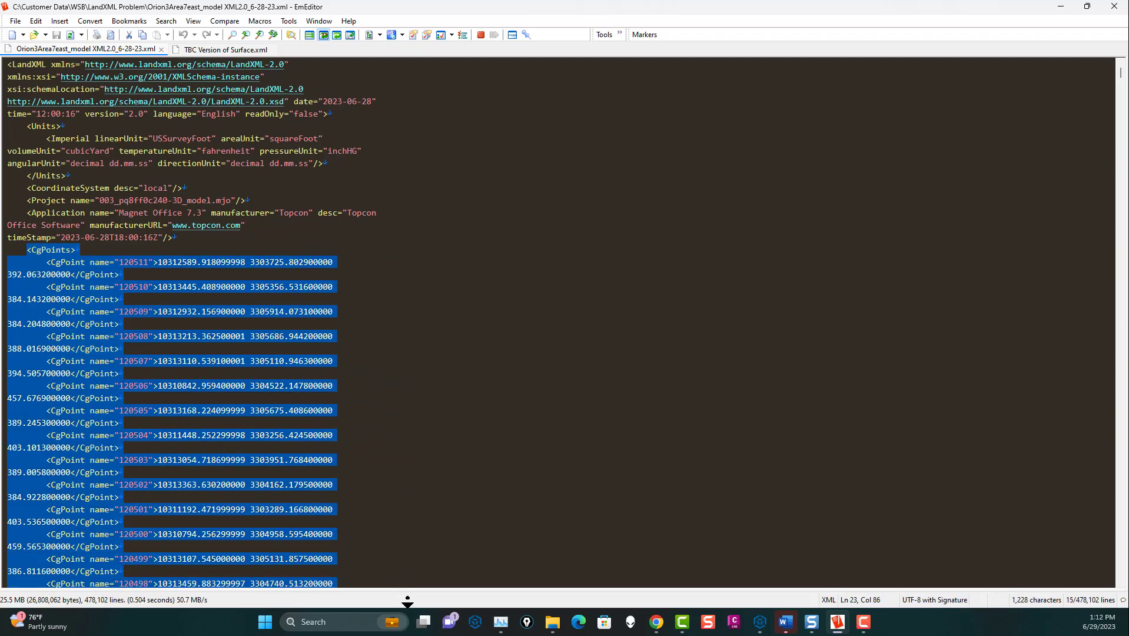
pyautogui.middleClick(391, 489)
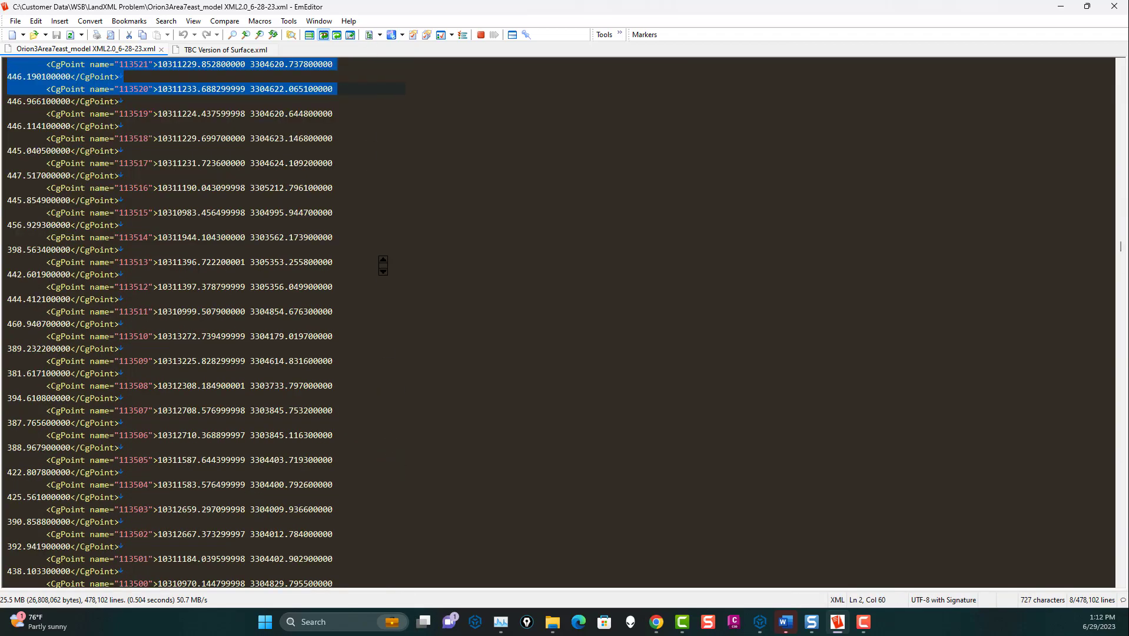
pyautogui.keyDown('shift'); pyautogui.click(382, 203); pyautogui.keyUp('shift')
pyautogui.moveTo(382, 203); pyautogui.dragTo(407, 244)
pyautogui.scroll(10, 408, 244)
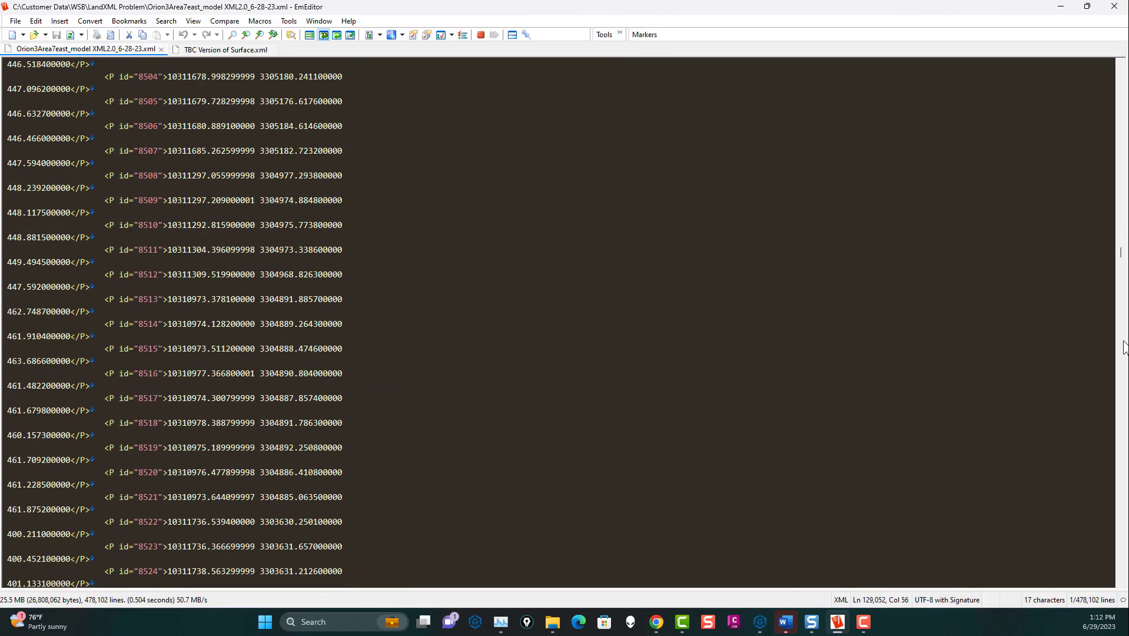
pyautogui.moveTo(1118, 254); pyautogui.dragTo(1117, 67)
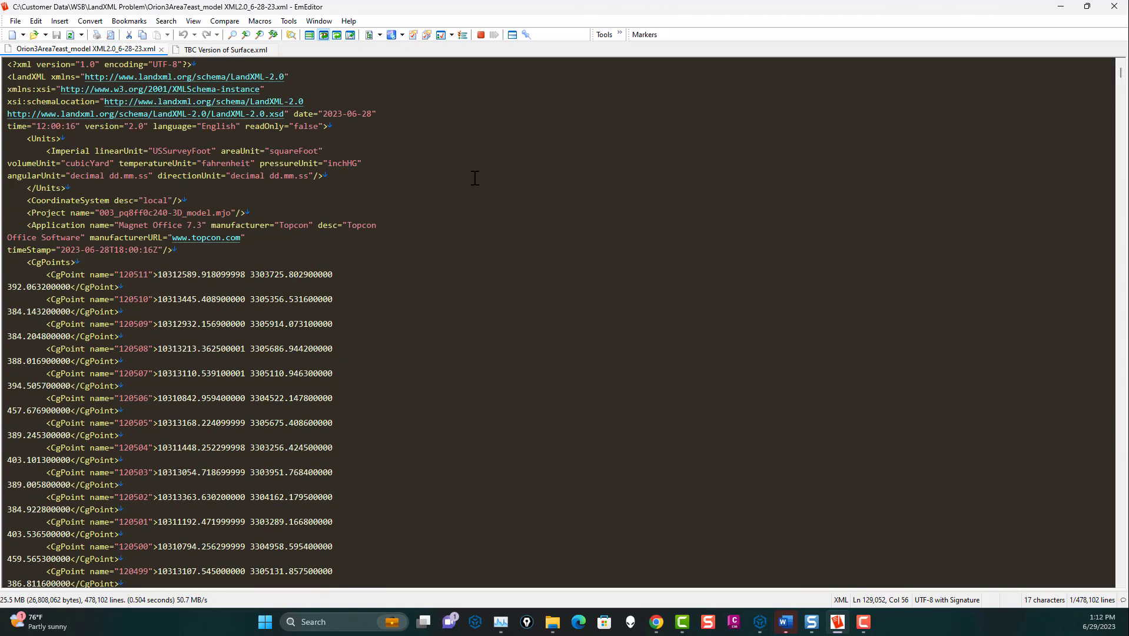
# Delete the entire CgPoints block between the Application and Surfaces elements, including the blank line it leaves
pyautogui.moveTo(29, 263); pyautogui.dragTo(283, 606)
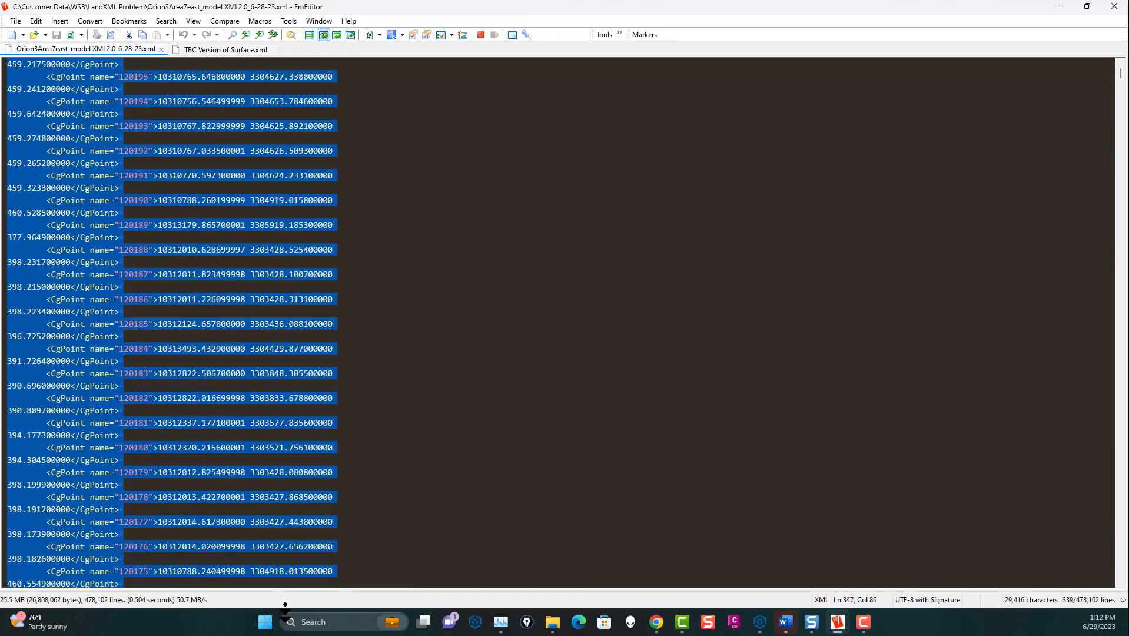
pyautogui.moveTo(285, 606); pyautogui.dragTo(373, 441)
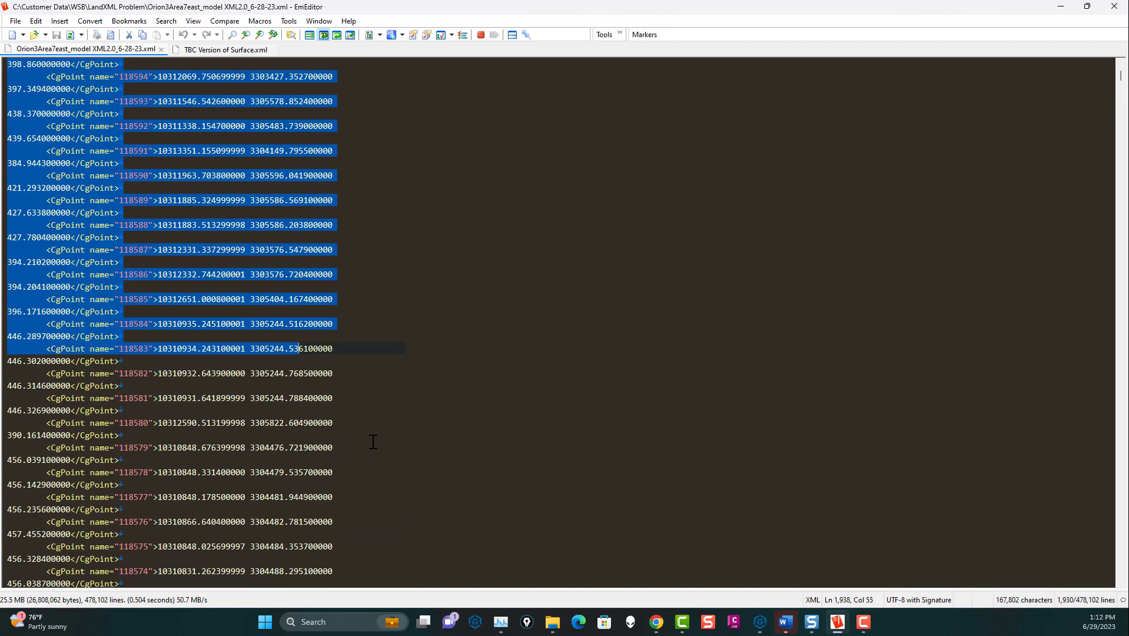
pyautogui.scroll(-20, 365, 427)
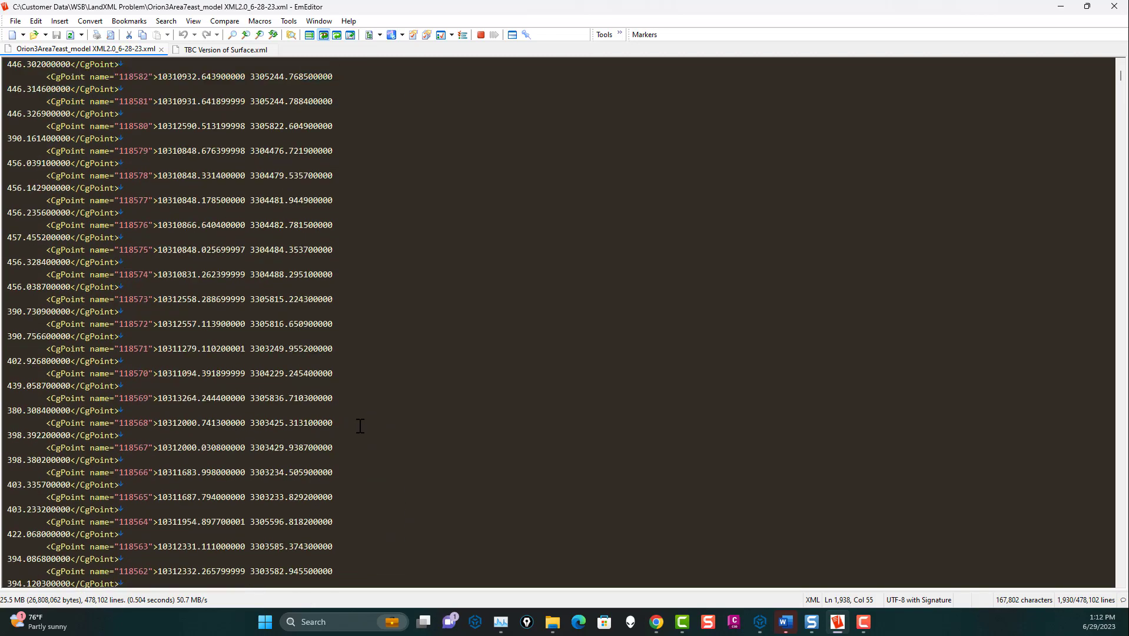
pyautogui.scroll(-20, 354, 420)
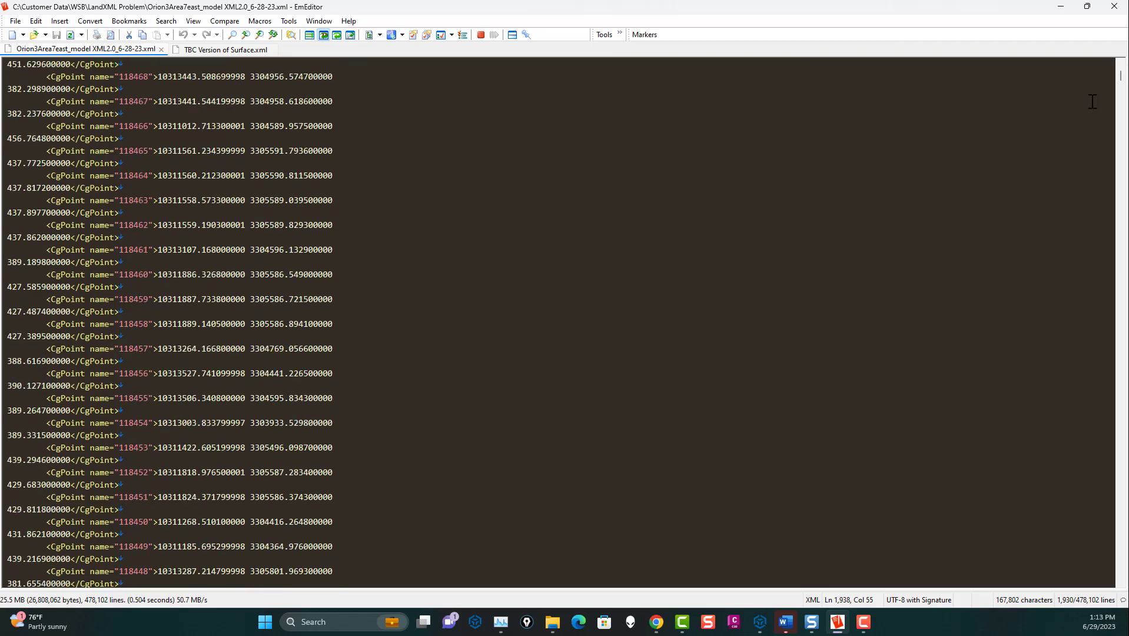
pyautogui.moveTo(1121, 76); pyautogui.dragTo(1105, 241)
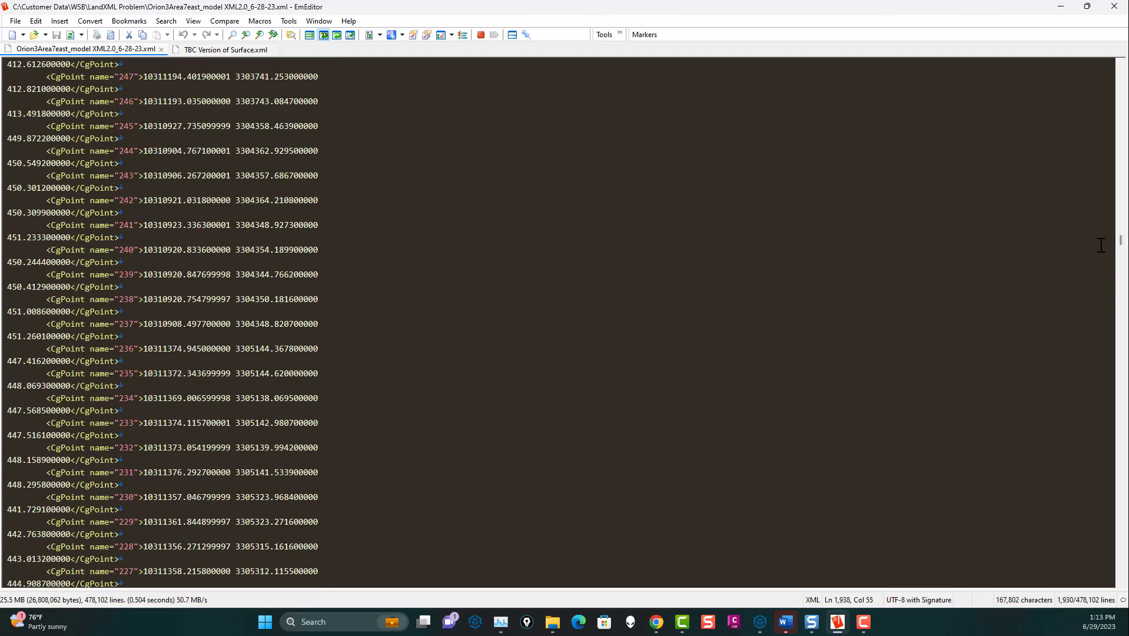
pyautogui.scroll(-20, 830, 376)
pyautogui.scroll(-20, 827, 375)
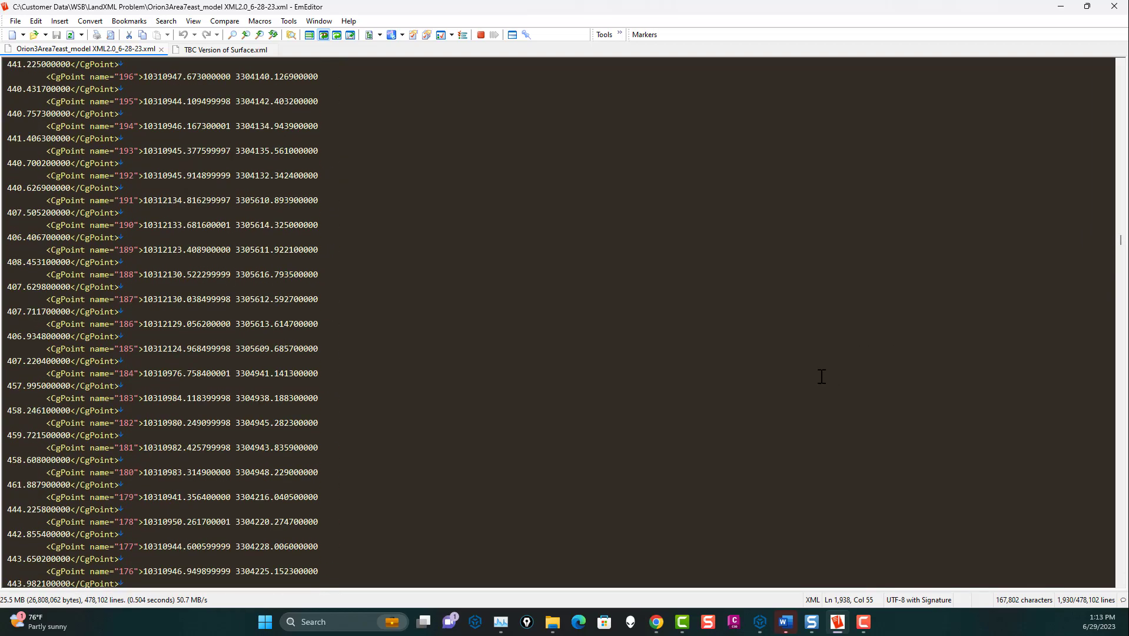
pyautogui.scroll(-20, 822, 377)
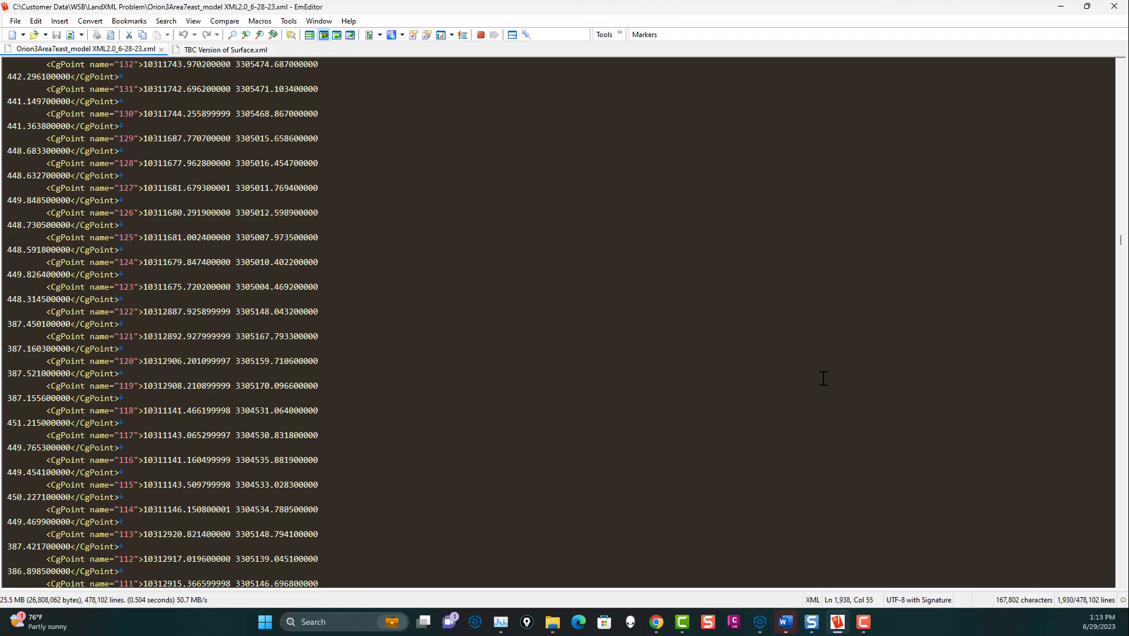
pyautogui.scroll(-20, 824, 377)
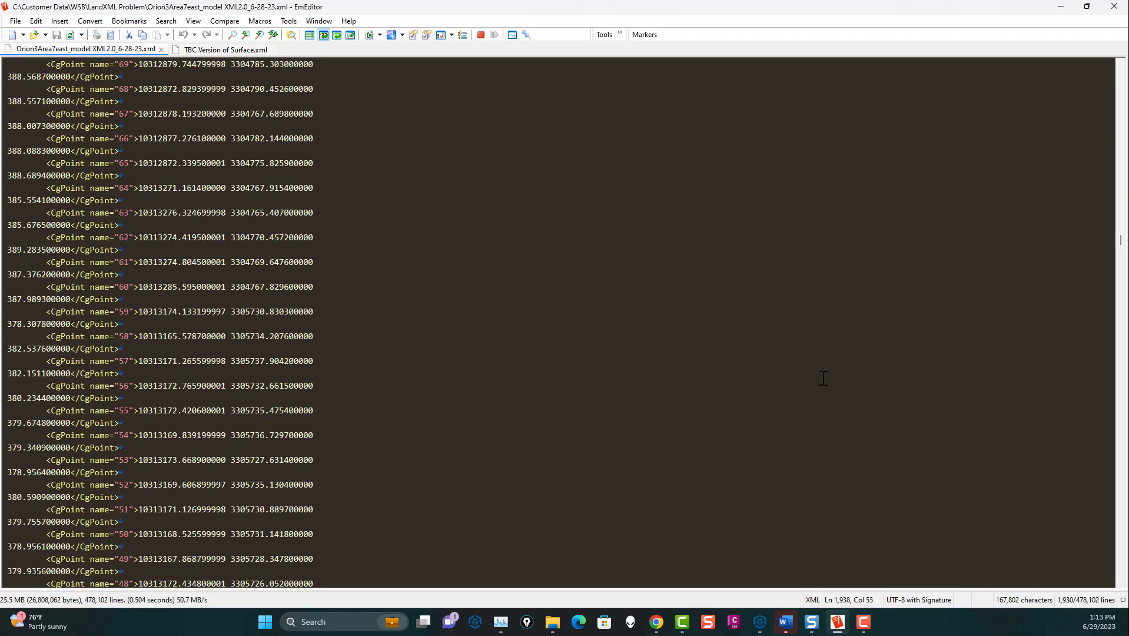
pyautogui.scroll(-6, 823, 377)
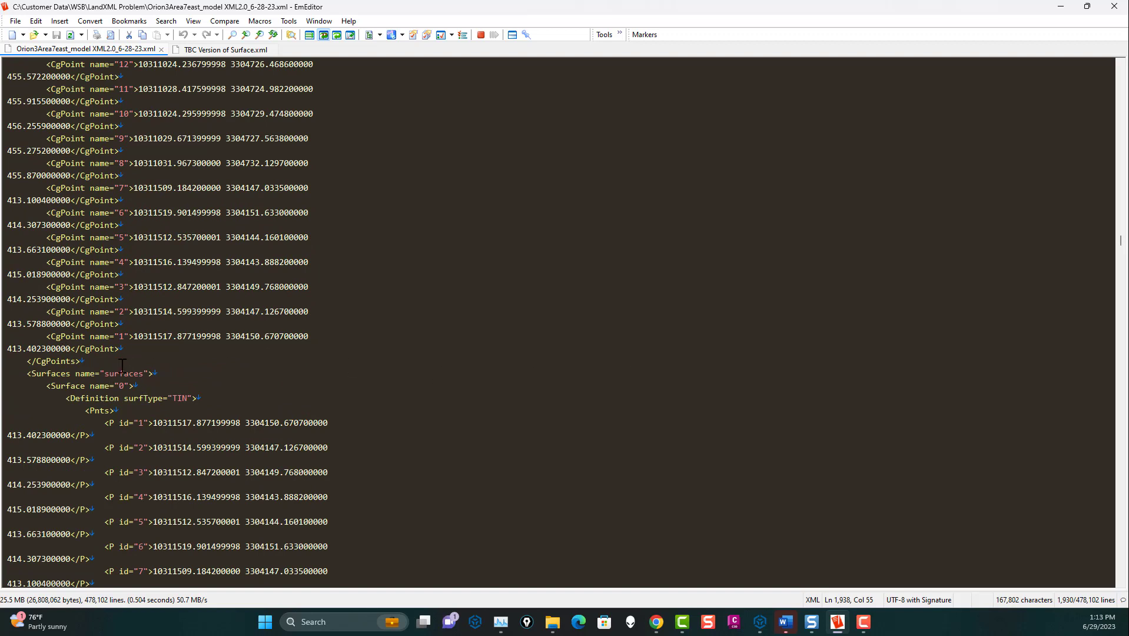
pyautogui.keyDown('shift'); pyautogui.click(85, 360); pyautogui.keyUp('shift')
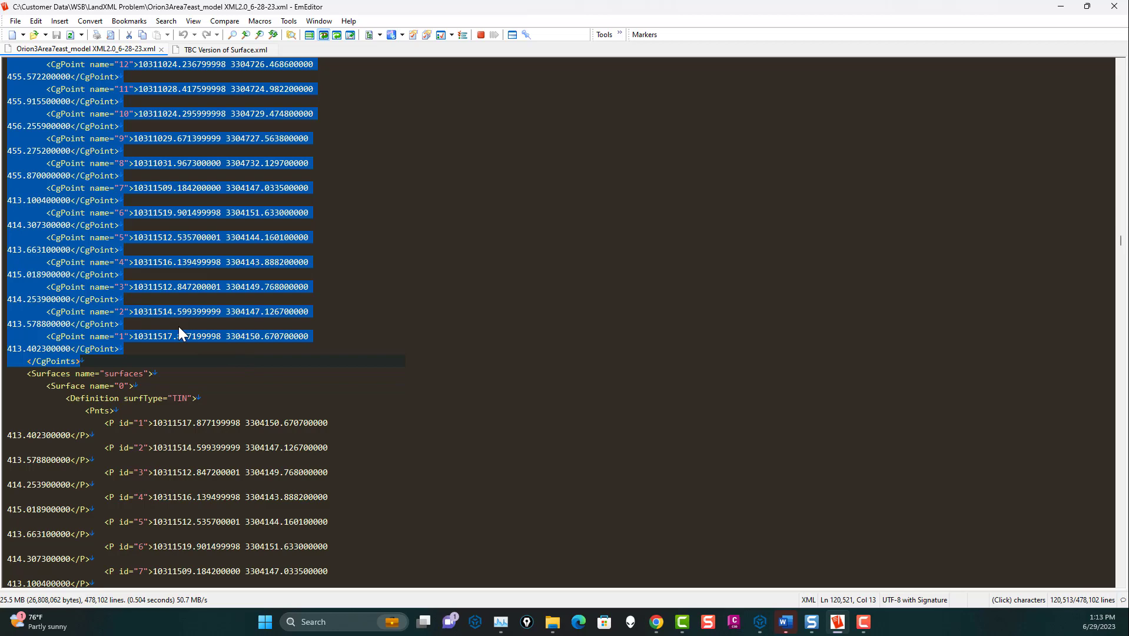
pyautogui.press('Delete')
pyautogui.scroll(3, 64, 175)
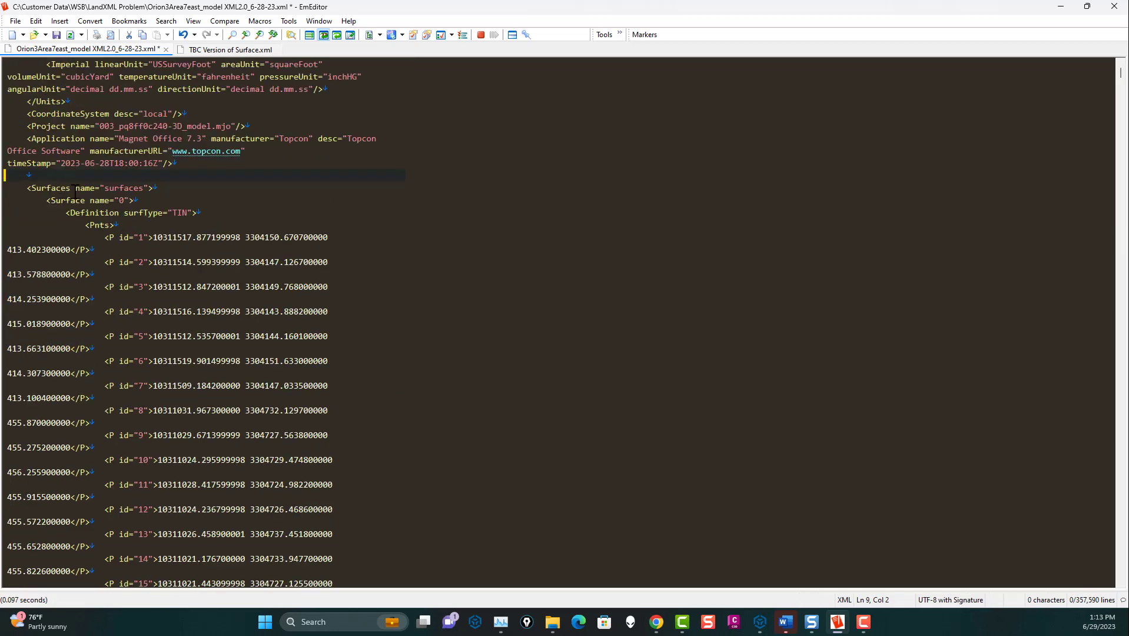
pyautogui.press('Delete')
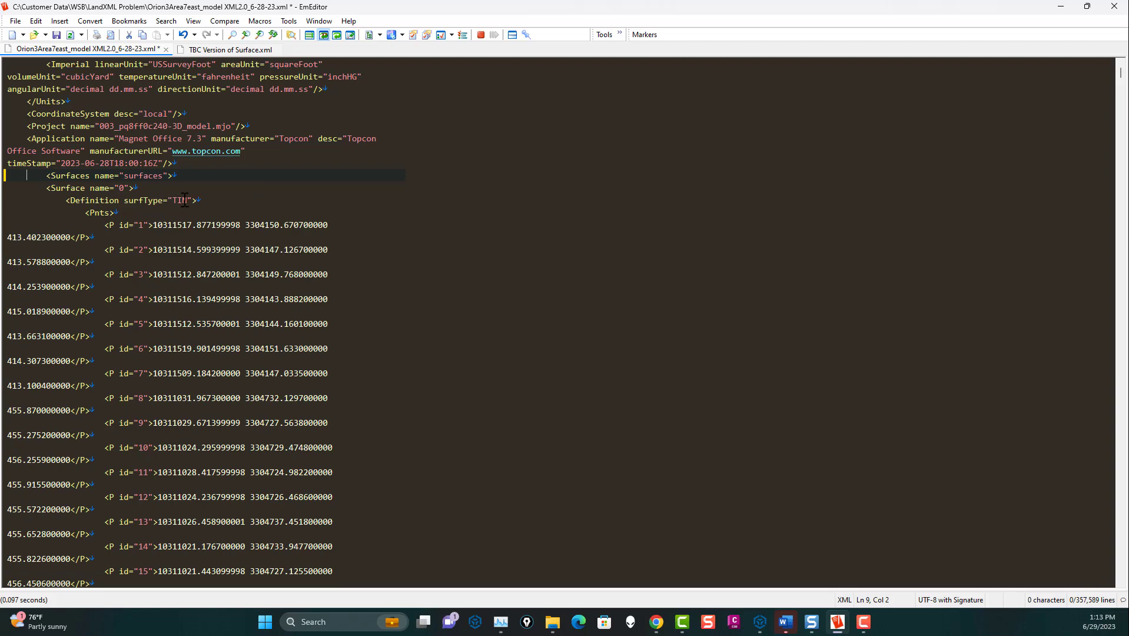
# Save the edited LandXML as a new file named Topcon Rev 2.xml in the LandXML Problem folder
pyautogui.click(15, 23)
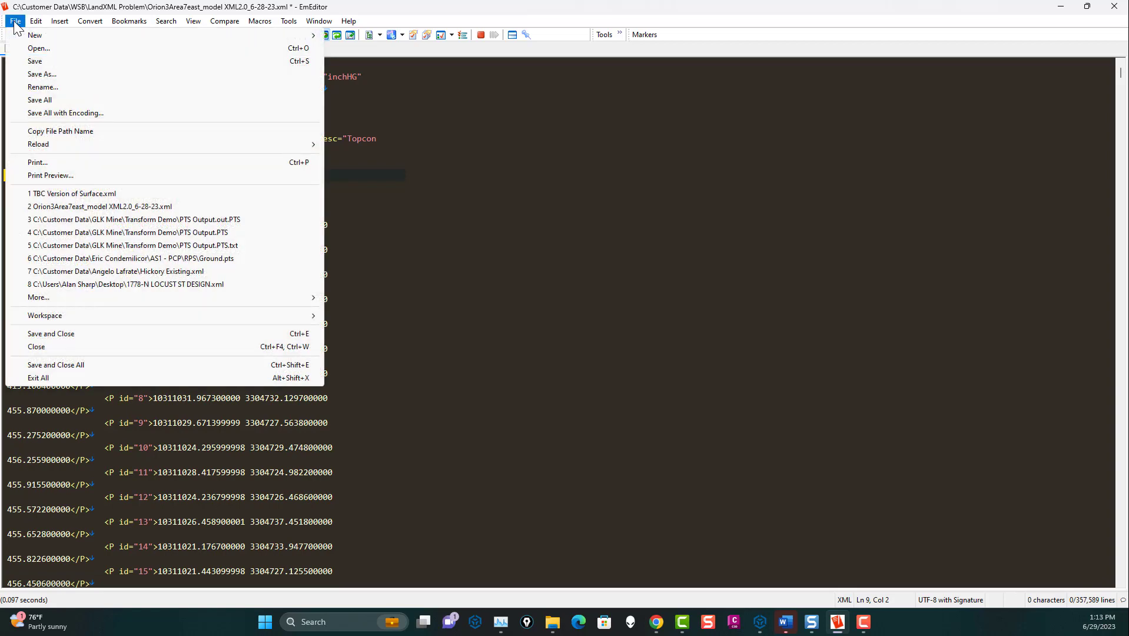
pyautogui.click(38, 74)
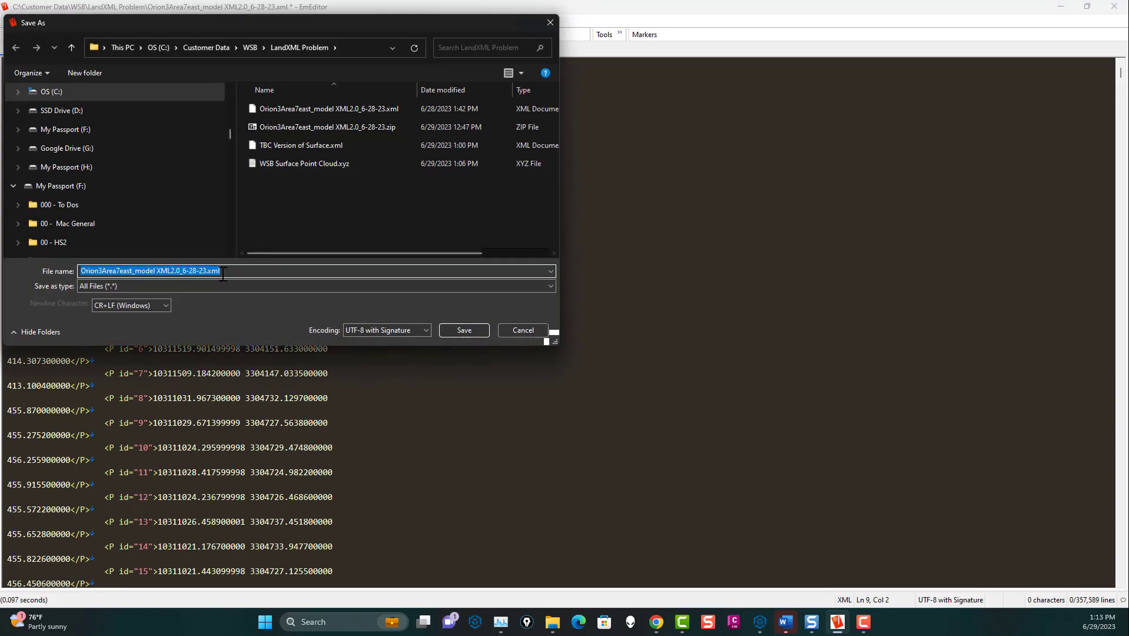
pyautogui.click(244, 271)
pyautogui.moveTo(259, 270); pyautogui.dragTo(61, 272)
pyautogui.write('Topcon R')
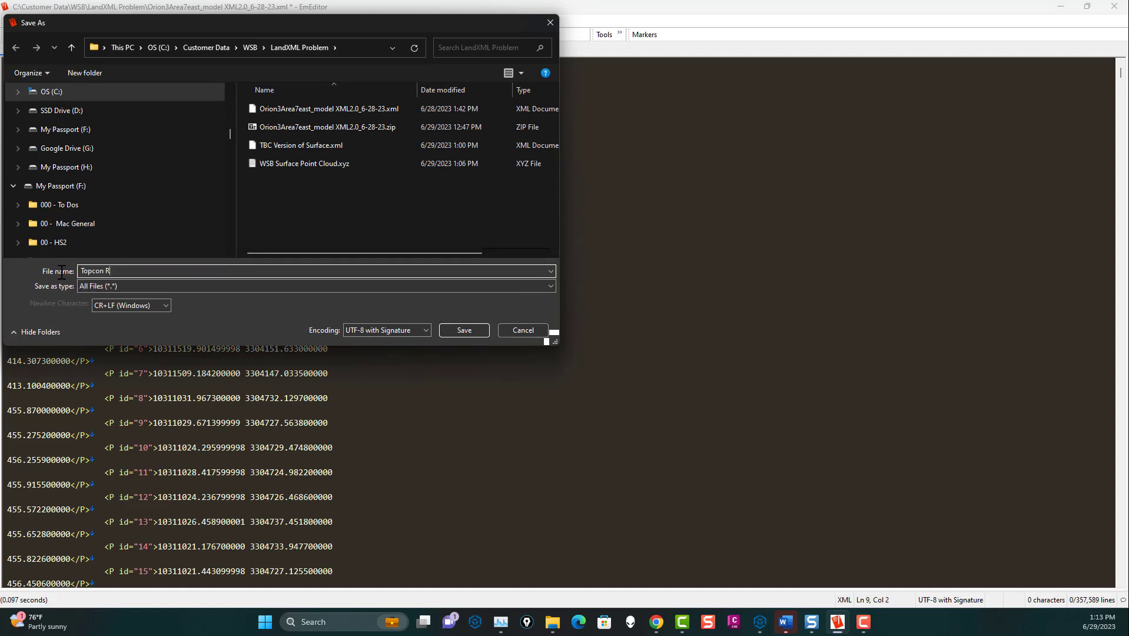
pyautogui.write('ev 2')
pyautogui.click(463, 329)
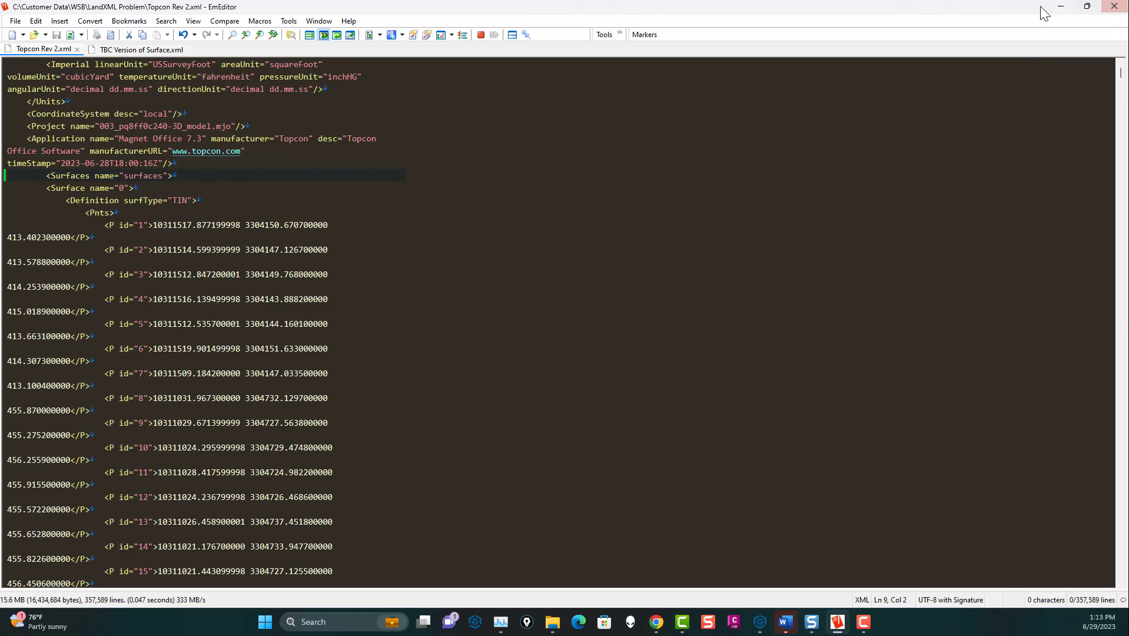
# Switch to Trimble Business Center and import Topcon Rev 2.xml from the LandXML Problem folder into the empty project
pyautogui.click(1058, 8)
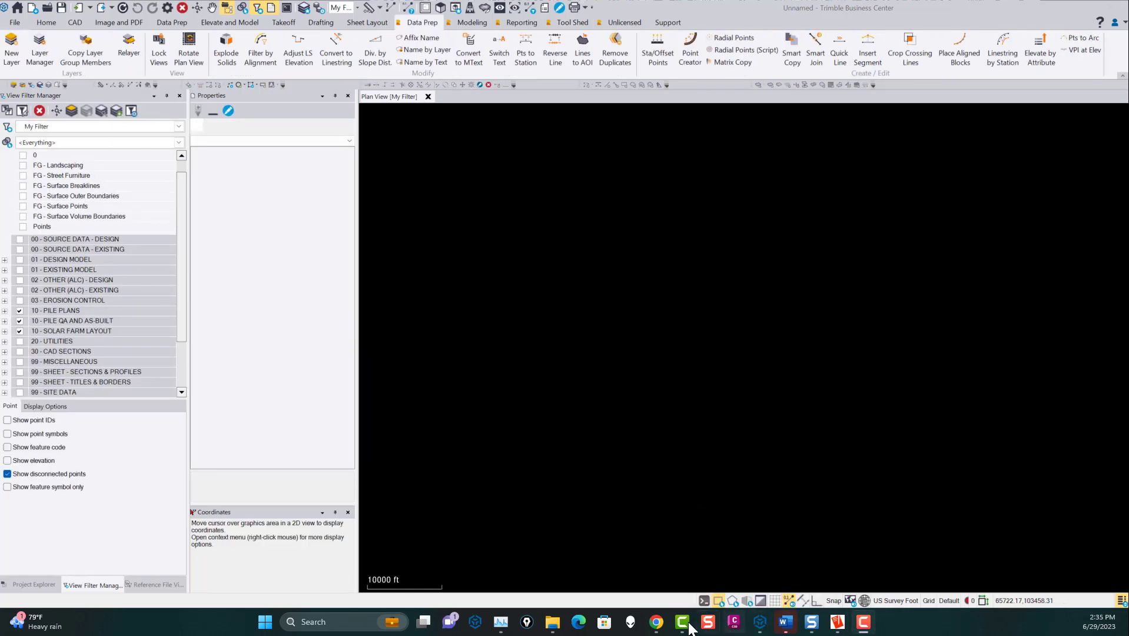
pyautogui.moveTo(553, 623)
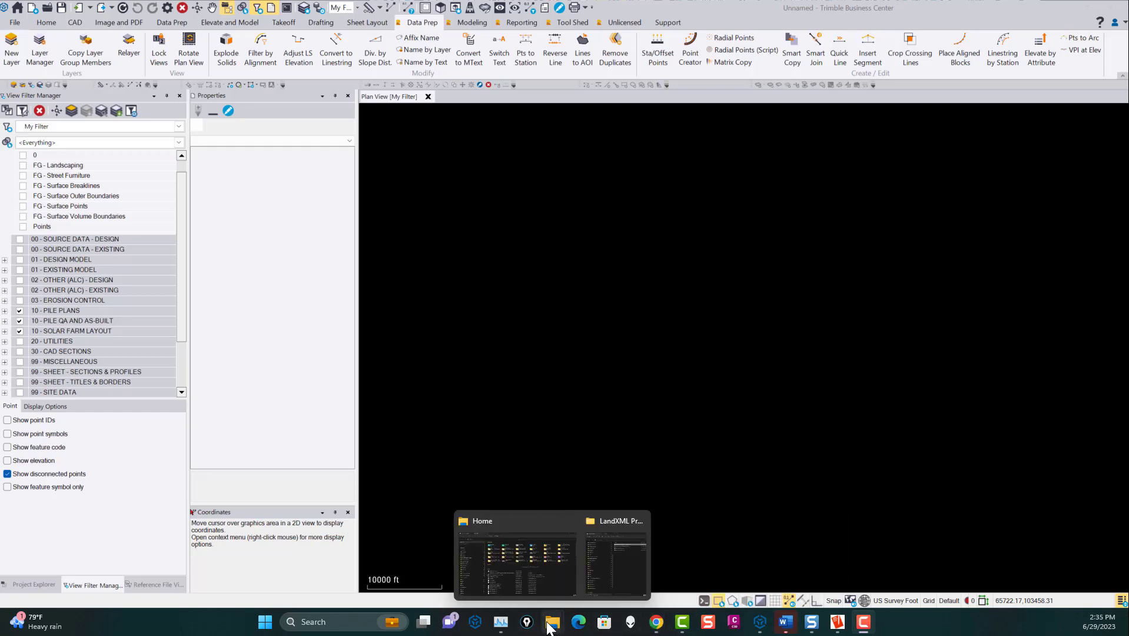
pyautogui.click(621, 574)
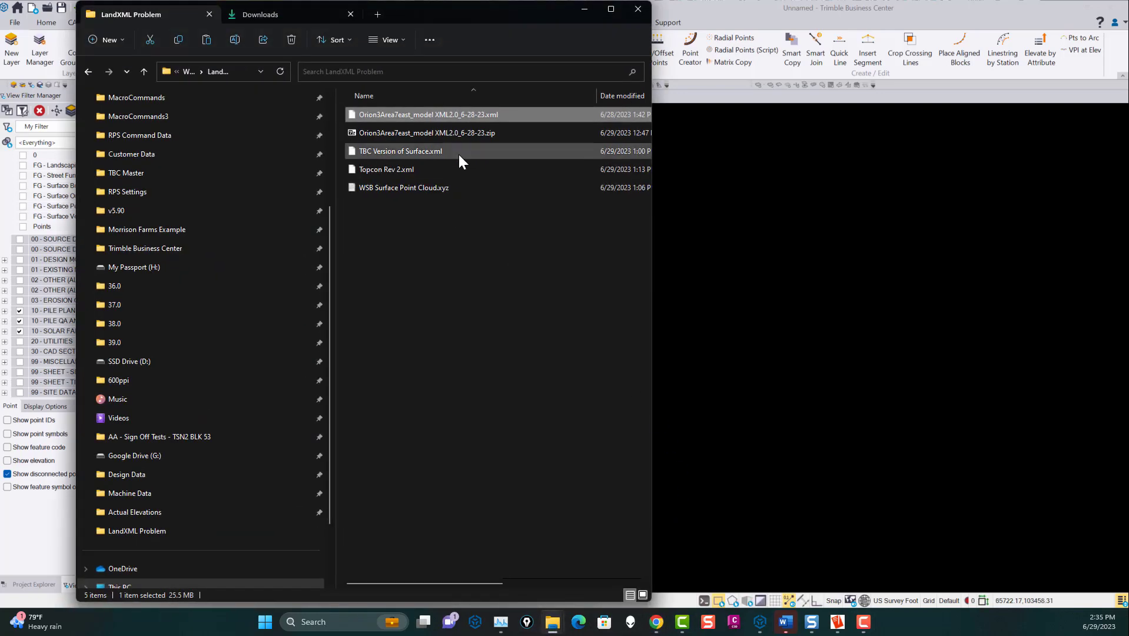
pyautogui.moveTo(393, 170); pyautogui.dragTo(794, 234)
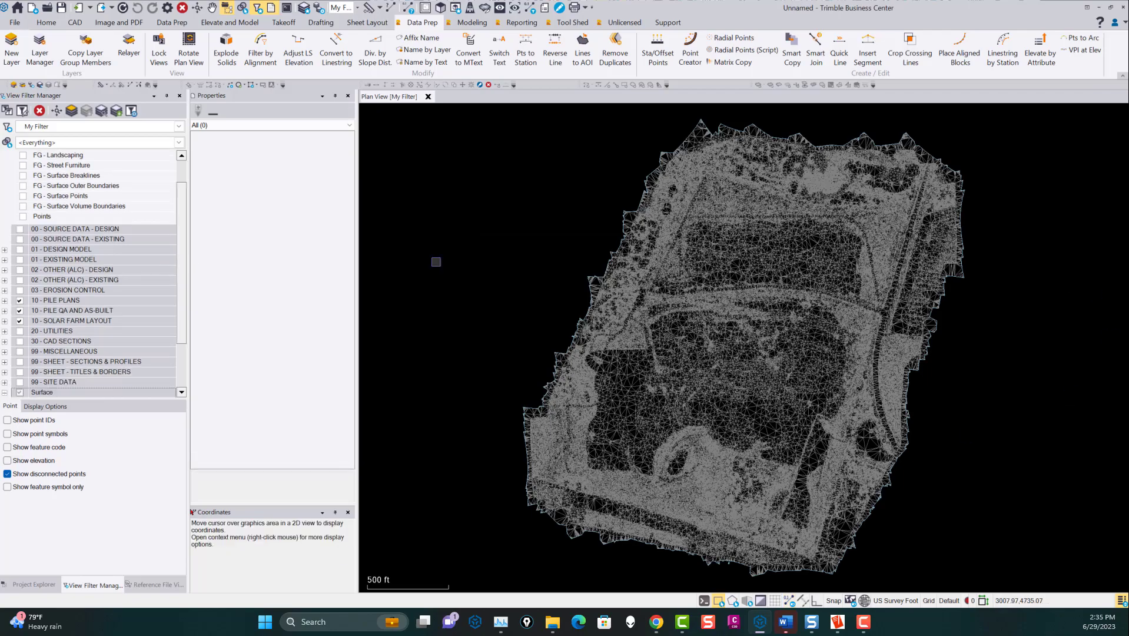
# Select the imported surface in the plan view to check its extents and properties
pyautogui.scroll(3, 771, 314)
pyautogui.scroll(-3, 770, 314)
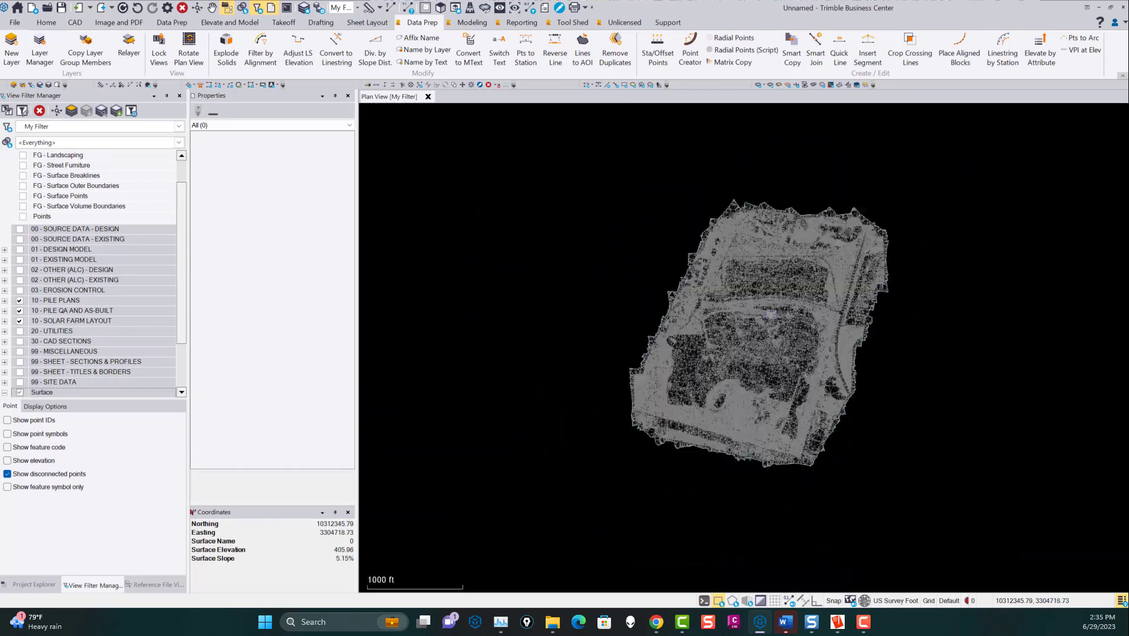
pyautogui.moveTo(797, 319); pyautogui.dragTo(783, 330, button='middle')
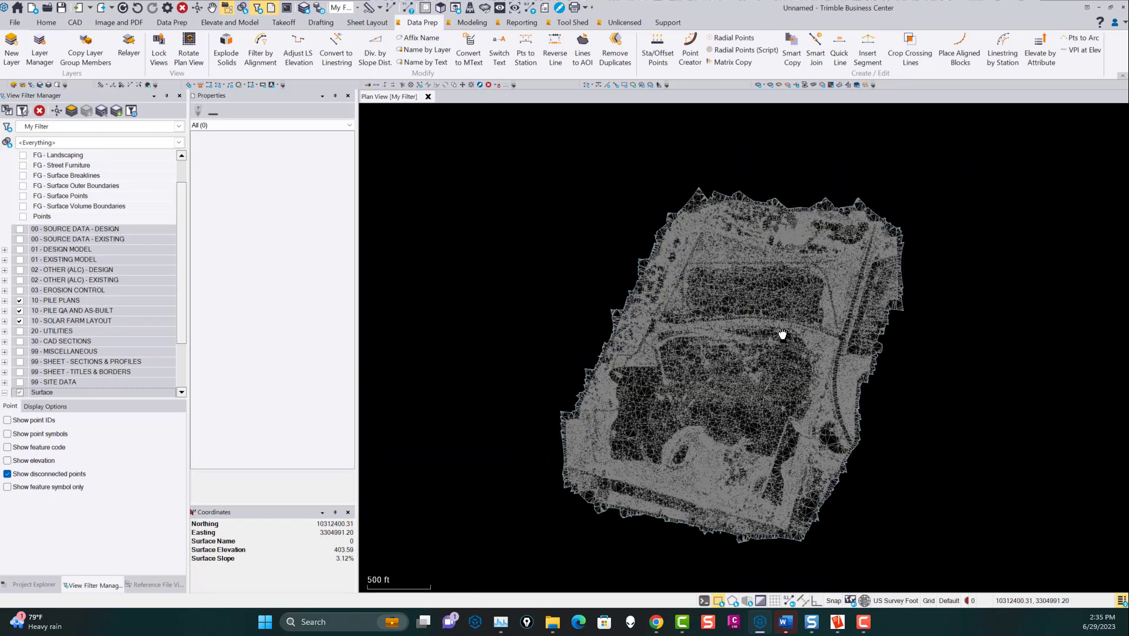
pyautogui.click(762, 307)
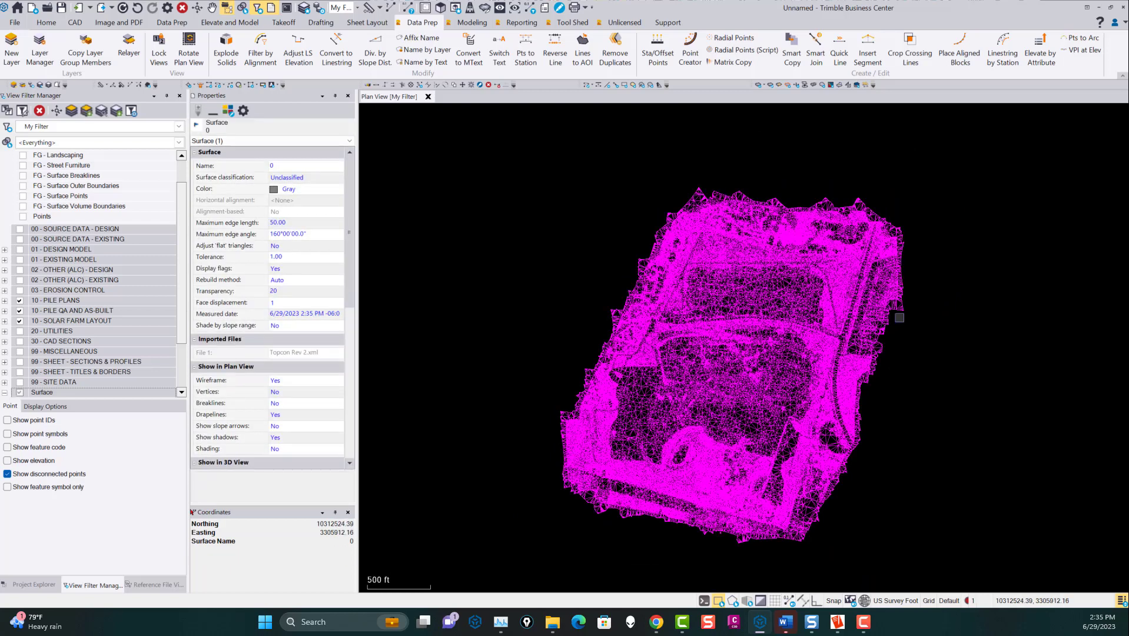
# Set up the Surface to Points command for surface 0 with WSB Surface Point Cloud 2.xyz as the output file
pyautogui.click(477, 24)
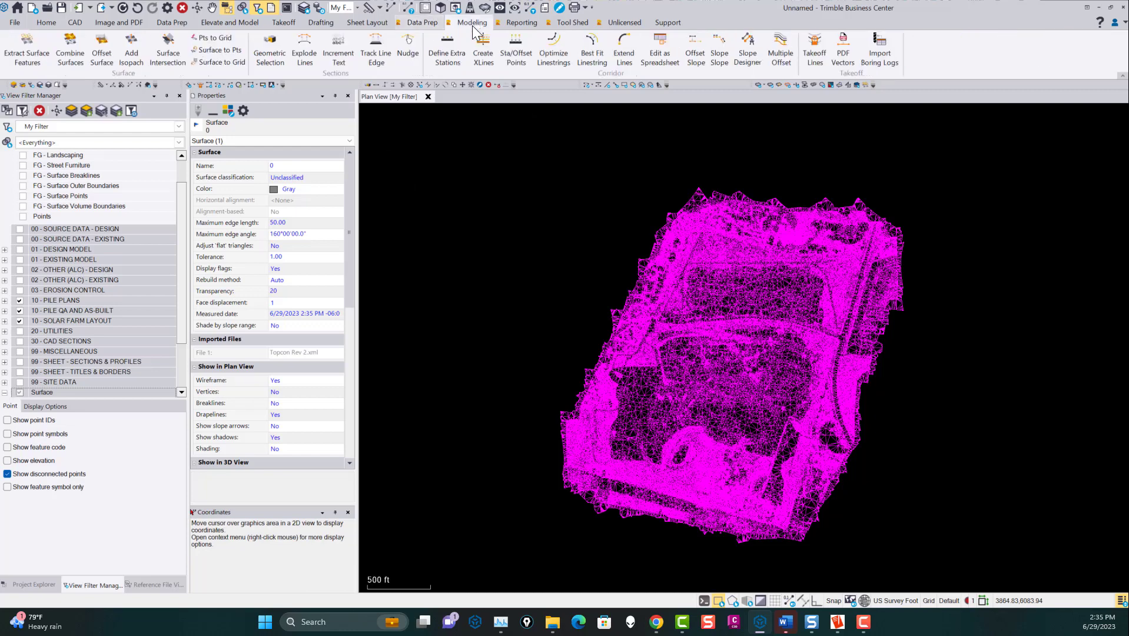
pyautogui.click(217, 49)
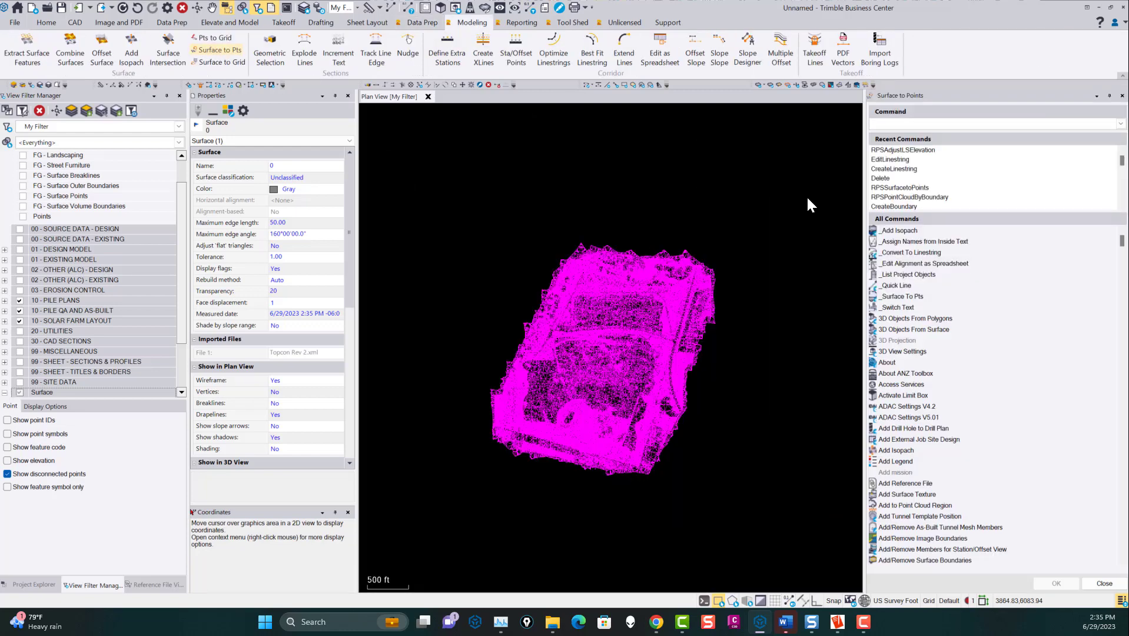
pyautogui.click(954, 128)
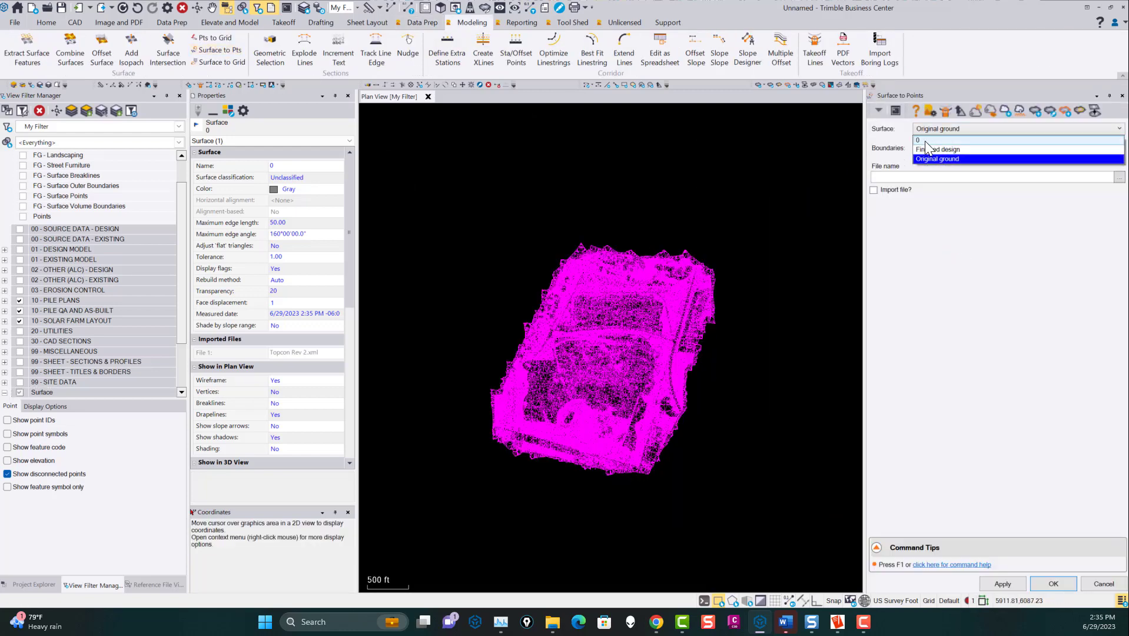
pyautogui.click(924, 140)
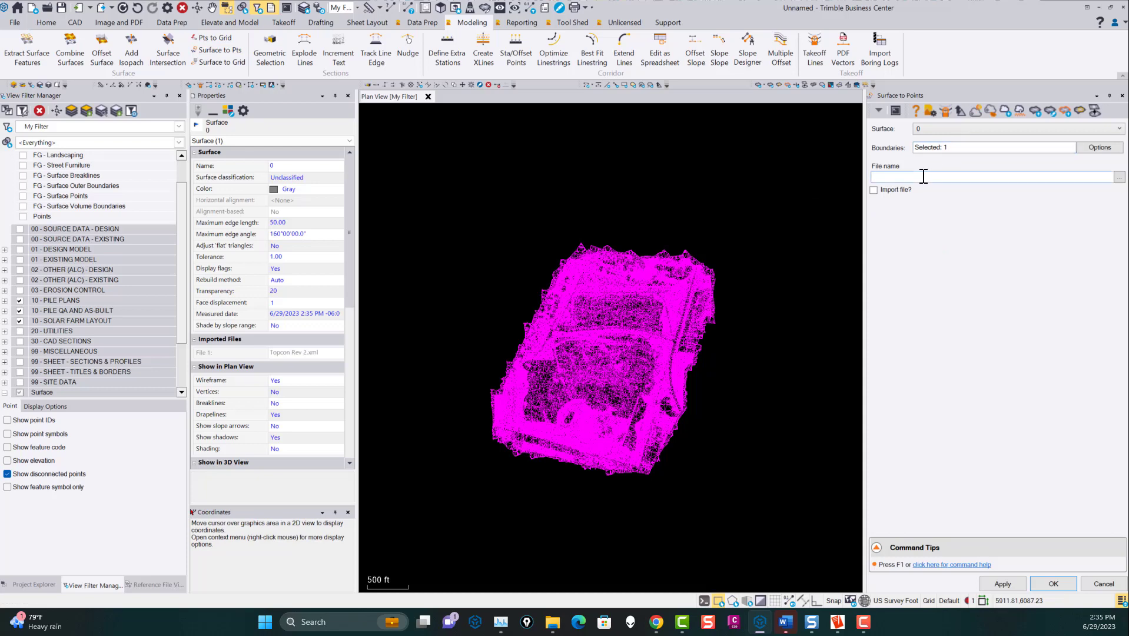
pyautogui.click(1119, 176)
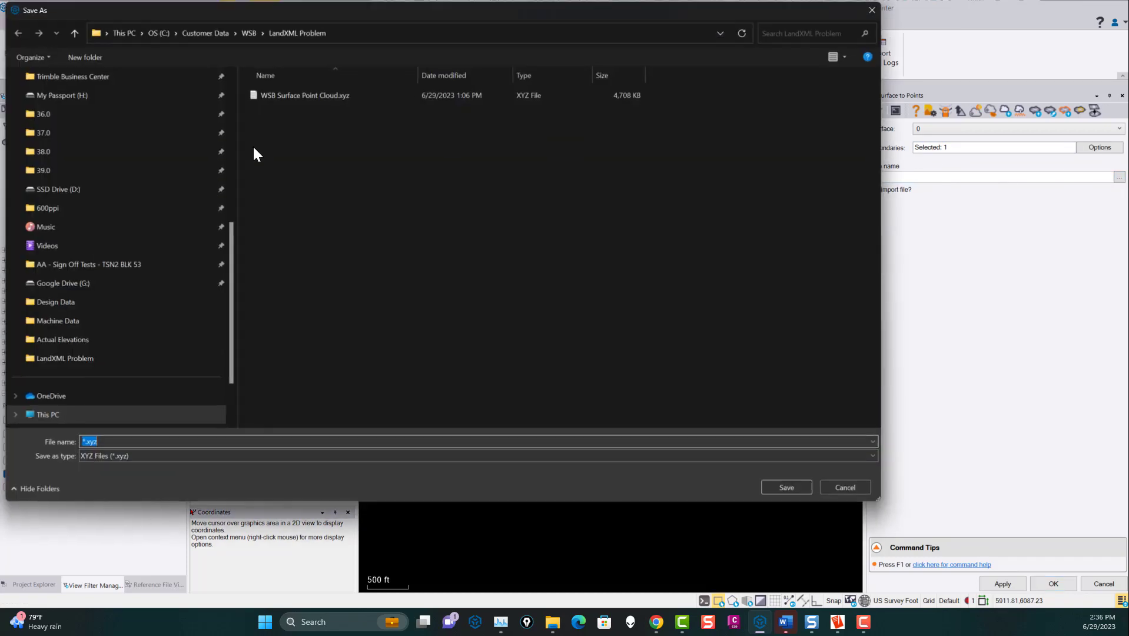
pyautogui.click(312, 97)
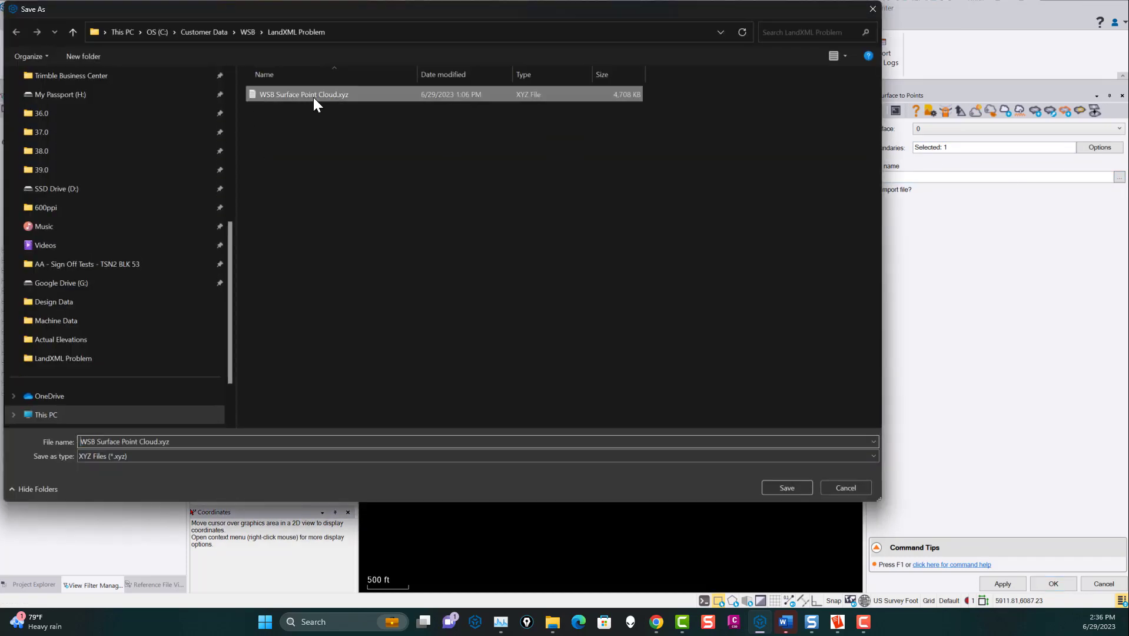
pyautogui.click(158, 442)
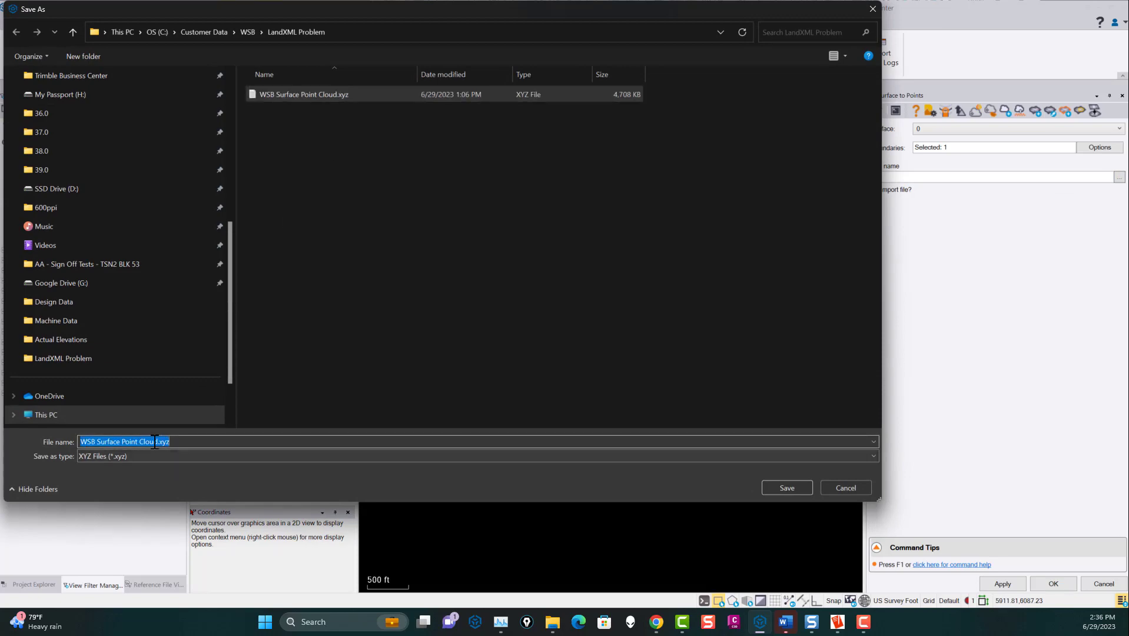
pyautogui.click(156, 441)
pyautogui.write('2')
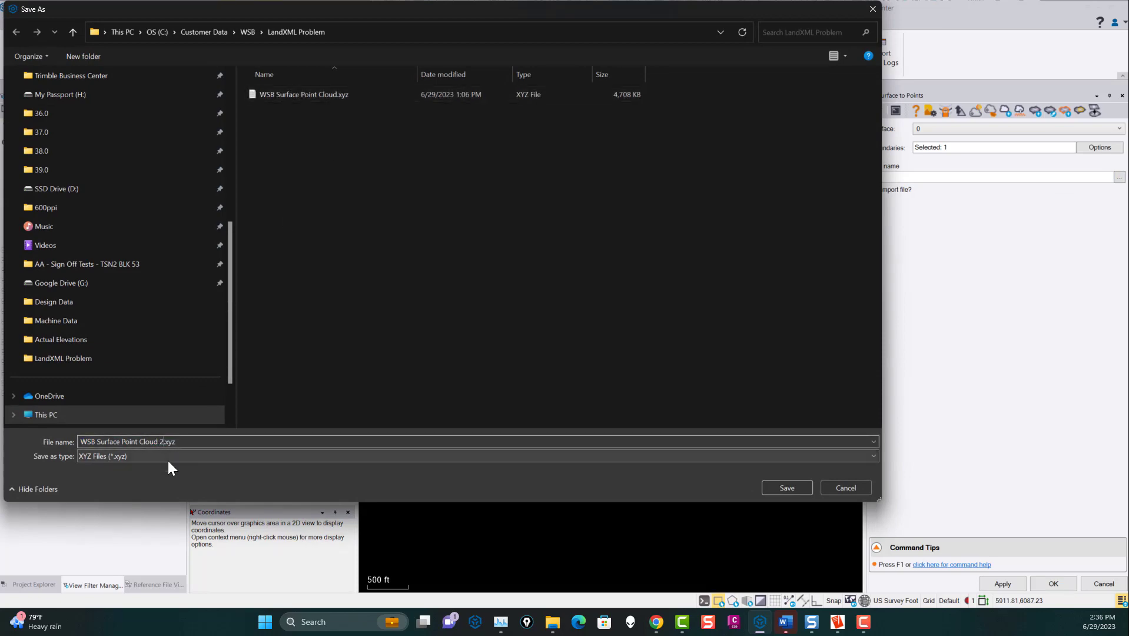
pyautogui.click(787, 487)
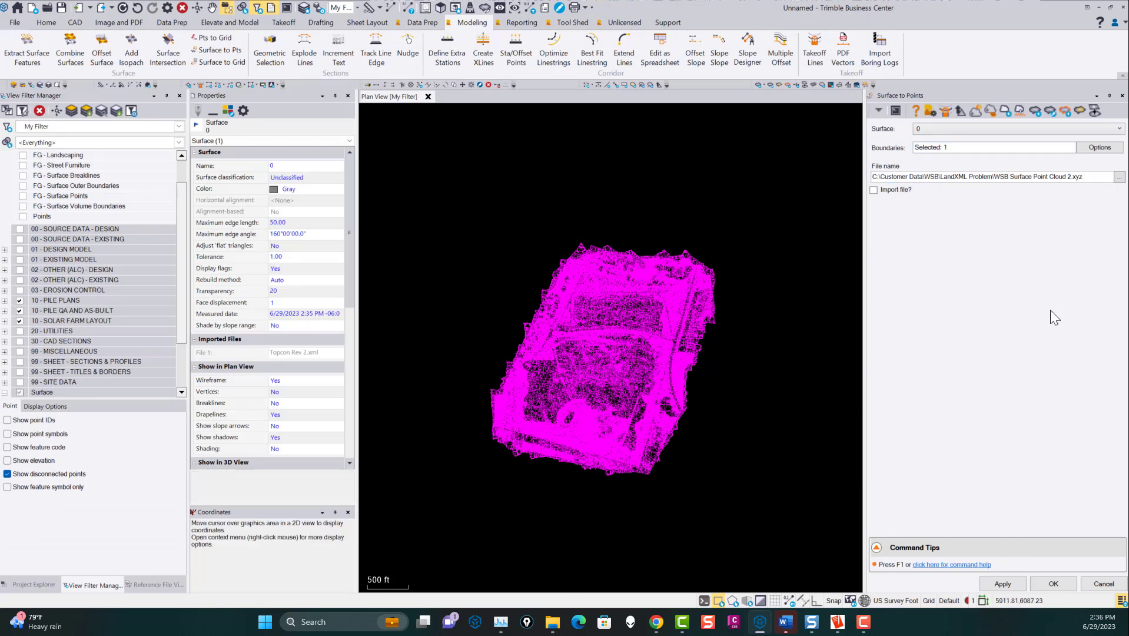
# Export the surface points with the file import option enabled, using US survey foot as the point cloud unit
pyautogui.click(874, 190)
pyautogui.click(1003, 583)
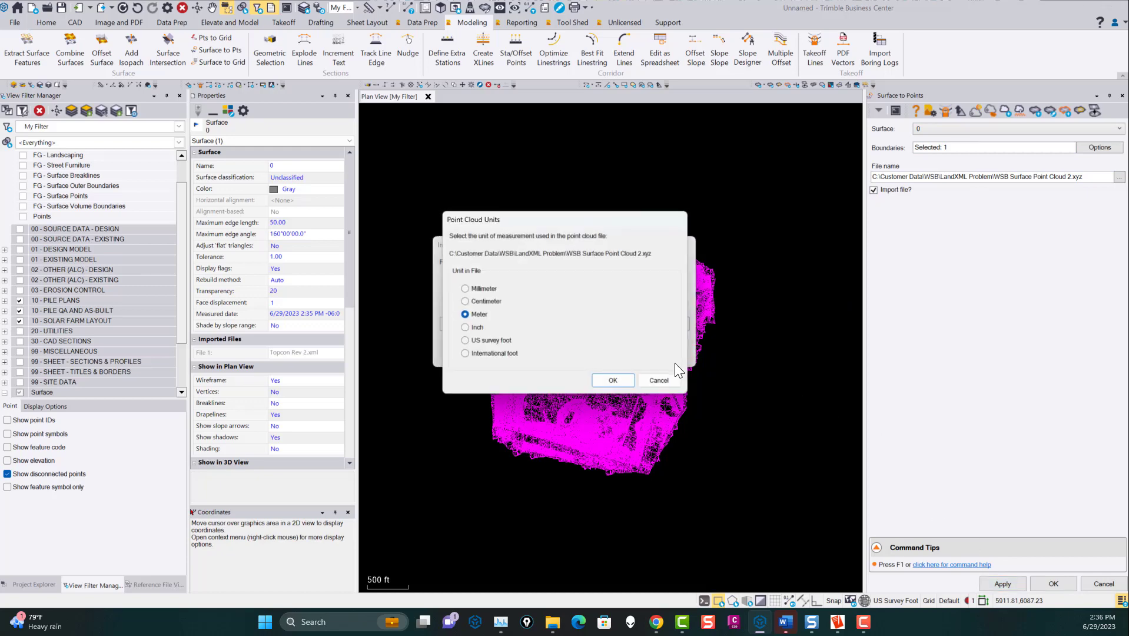
pyautogui.click(489, 341)
pyautogui.click(621, 380)
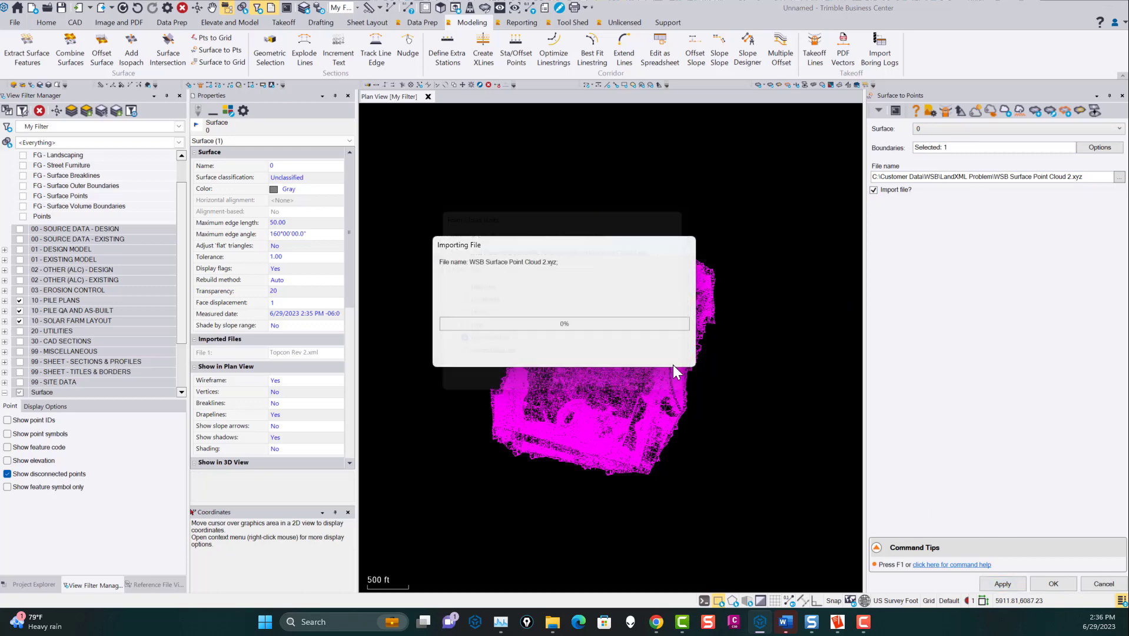
# Deselect the surface and hide surface 0 in the view filter
pyautogui.scroll(10, 643, 373)
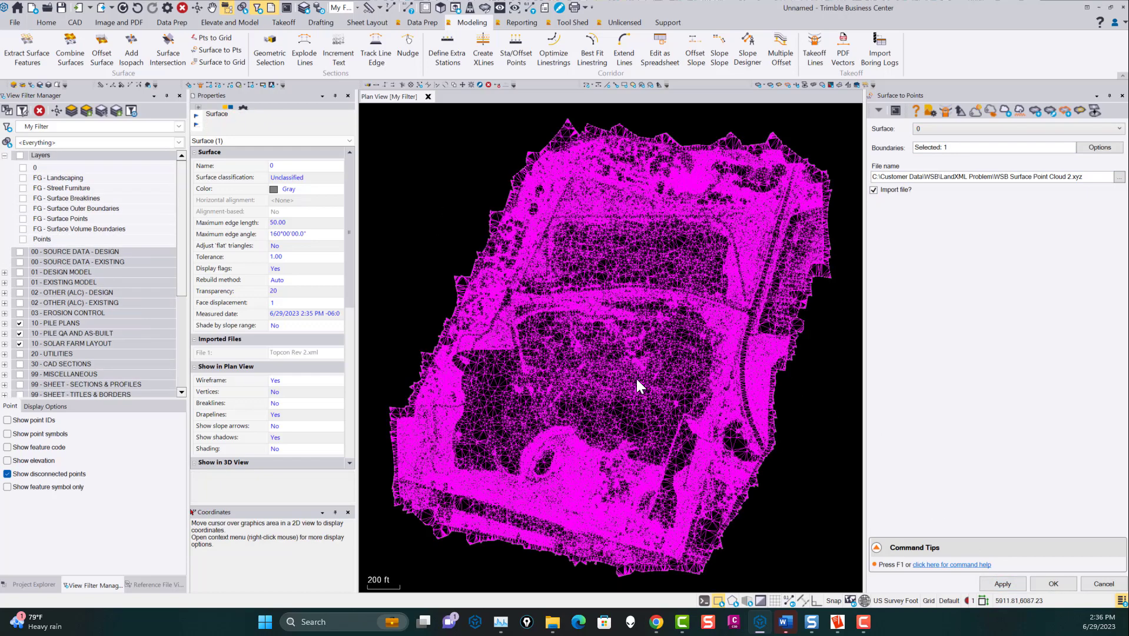
pyautogui.scroll(-2, 689, 354)
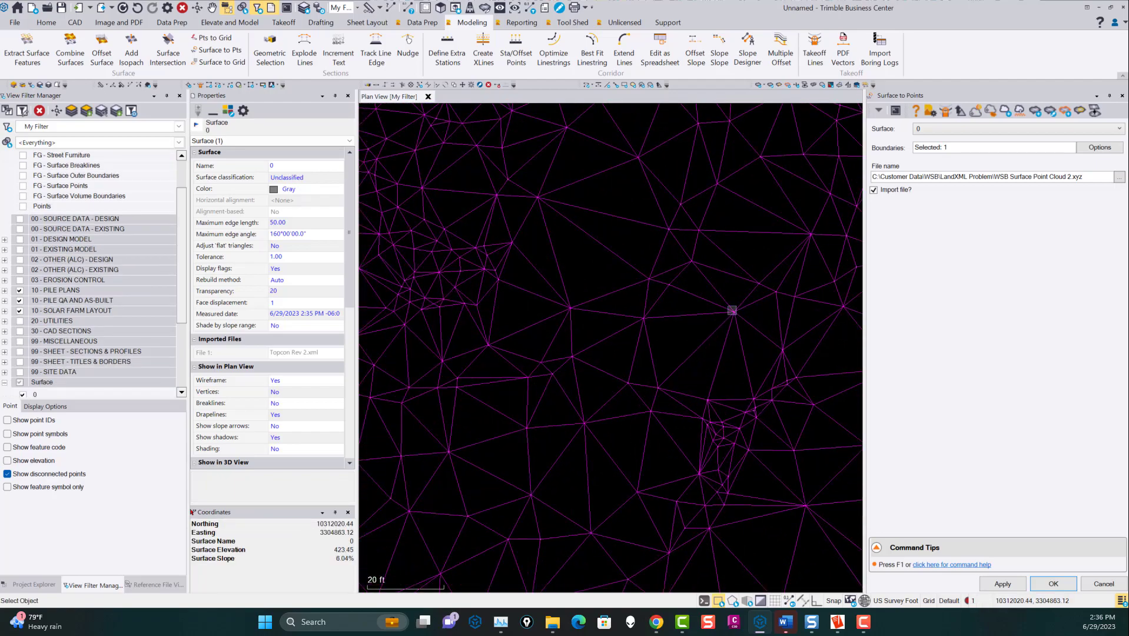
pyautogui.click(732, 310)
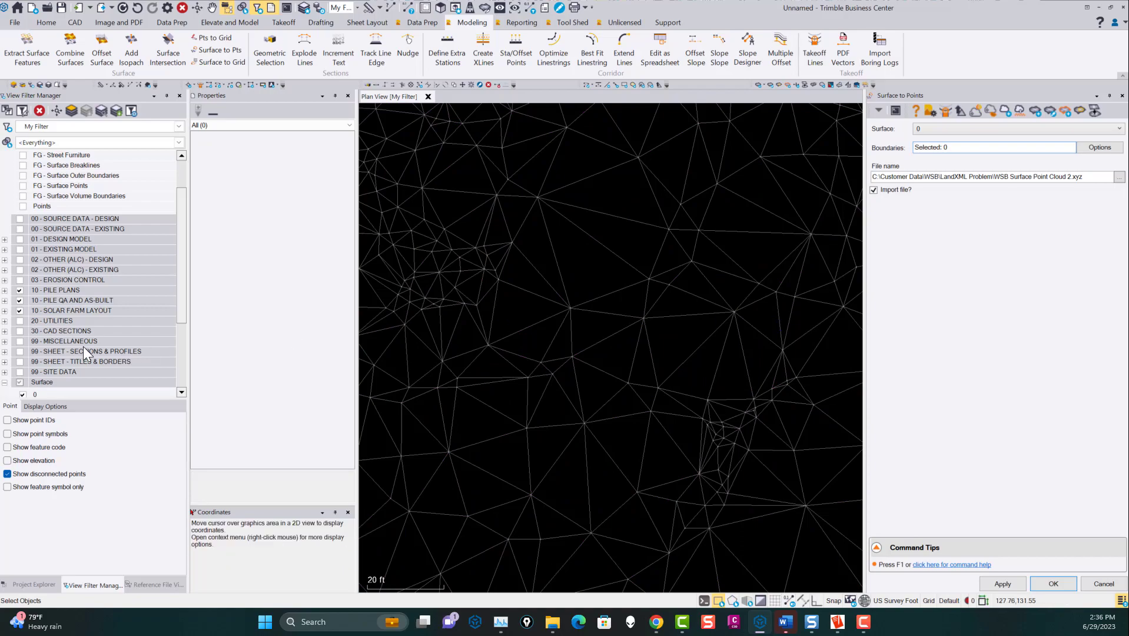
pyautogui.scroll(-1, 35, 382)
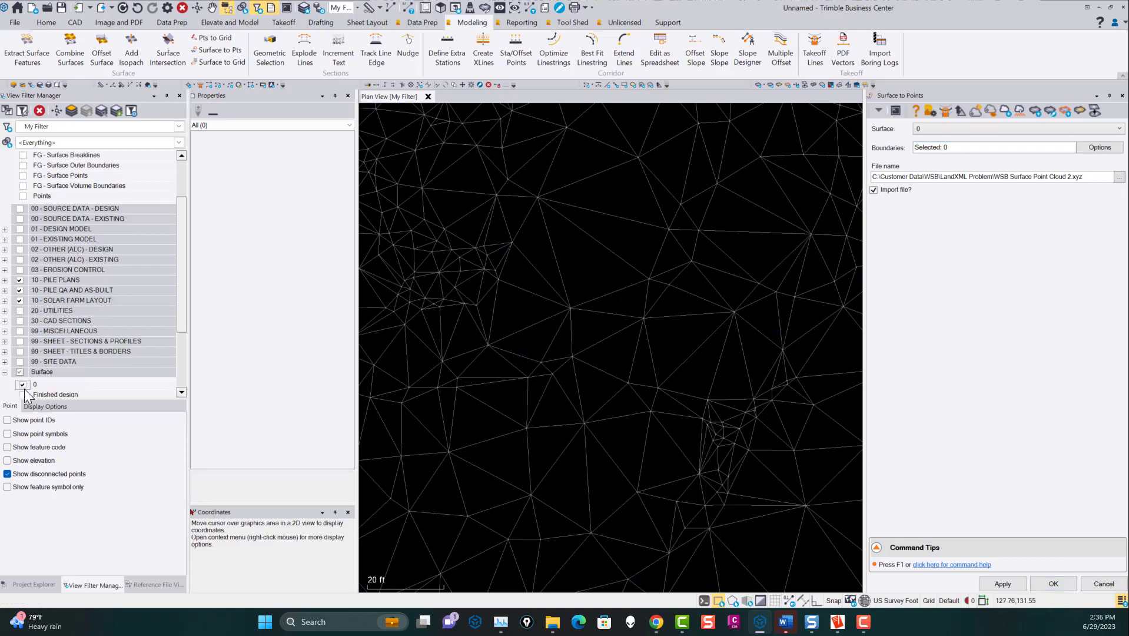
pyautogui.click(21, 384)
# Select the imported point cloud in the plan view to check its extents and number of points
pyautogui.scroll(-10, 615, 295)
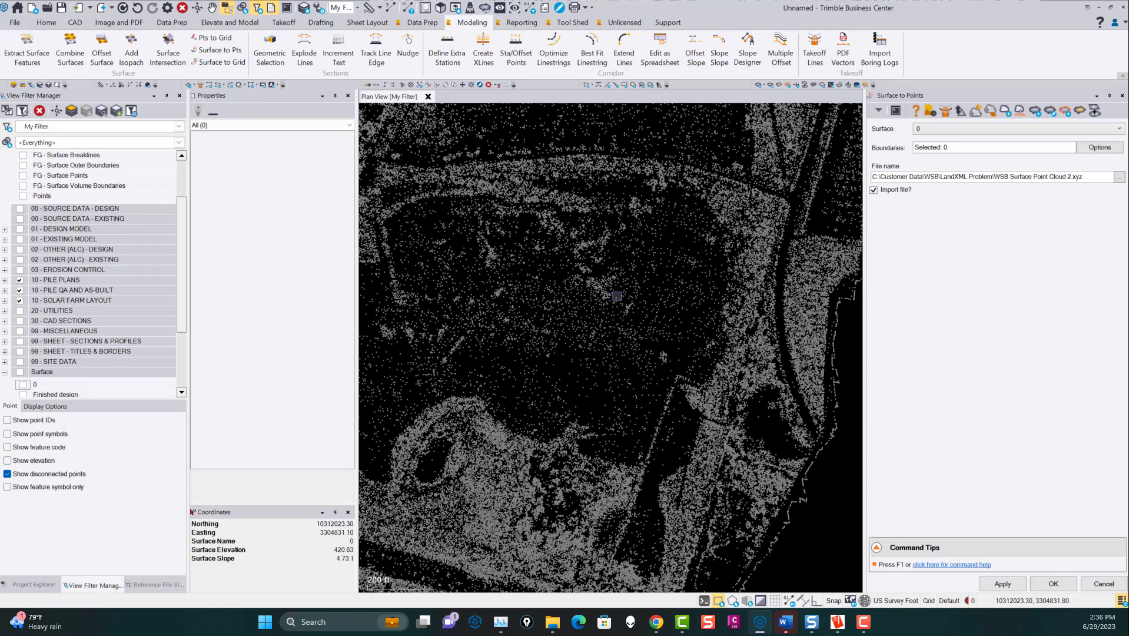
pyautogui.scroll(-2, 615, 295)
pyautogui.click(666, 289)
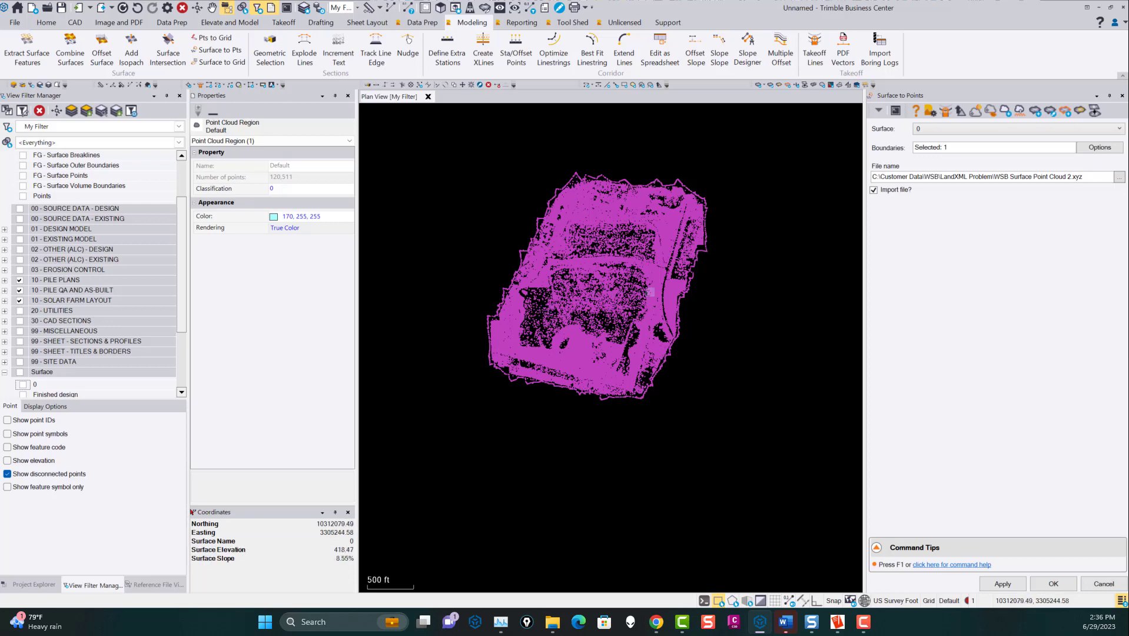
pyautogui.scroll(4, 650, 292)
pyautogui.scroll(-3, 650, 291)
pyautogui.moveTo(650, 298); pyautogui.dragTo(666, 342, button='middle')
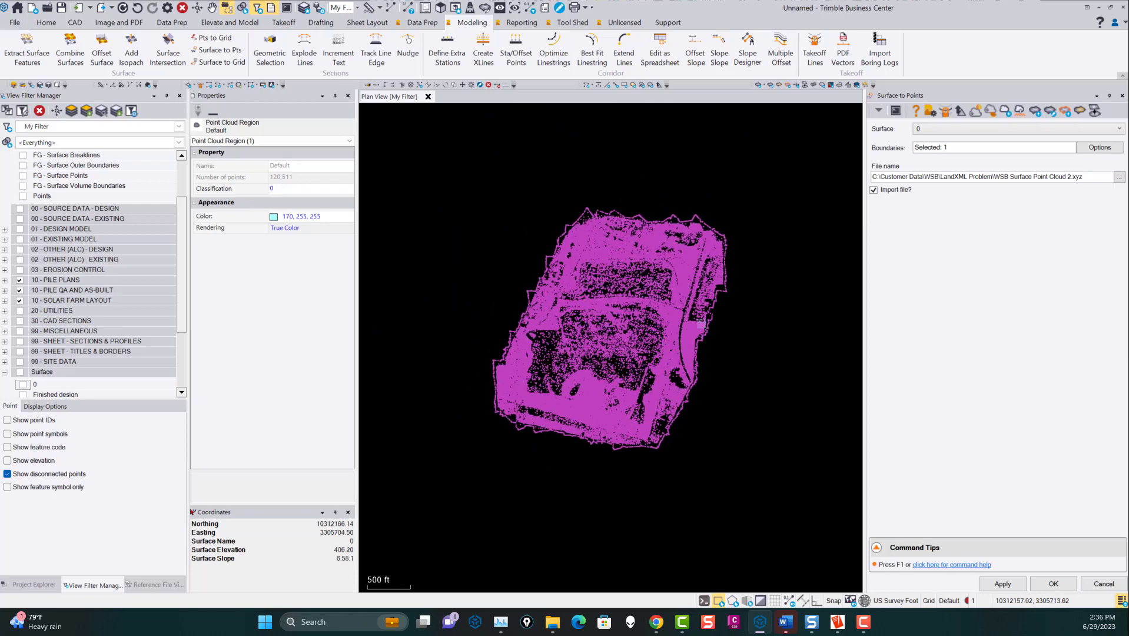